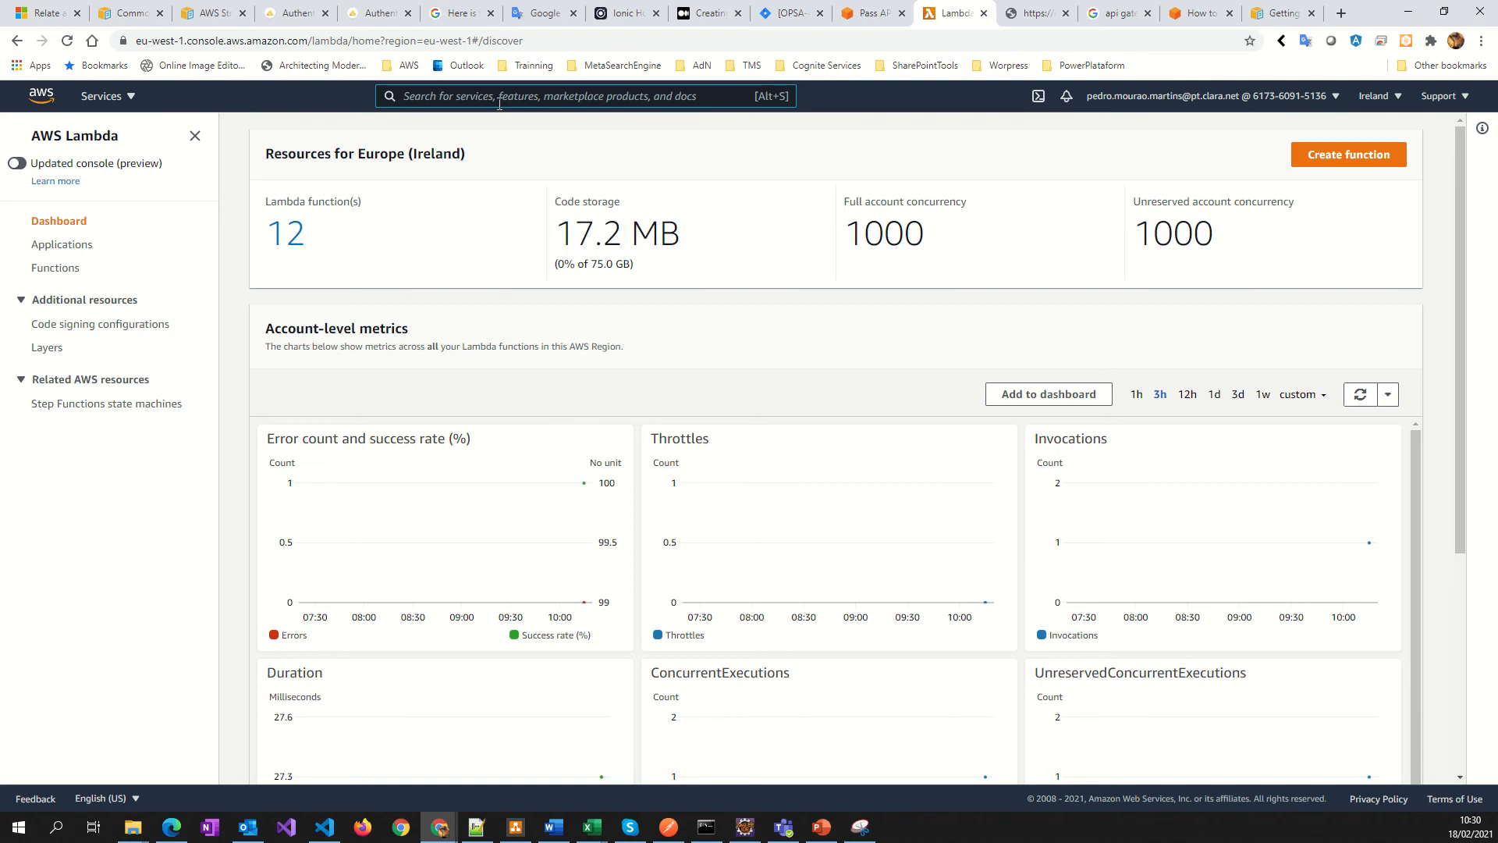
Find the Lambda service in the AWS console and start creating a new function.
{"action": "left_click", "coordinate": [499, 104]}
{"action": "type", "text": "Lambda"}
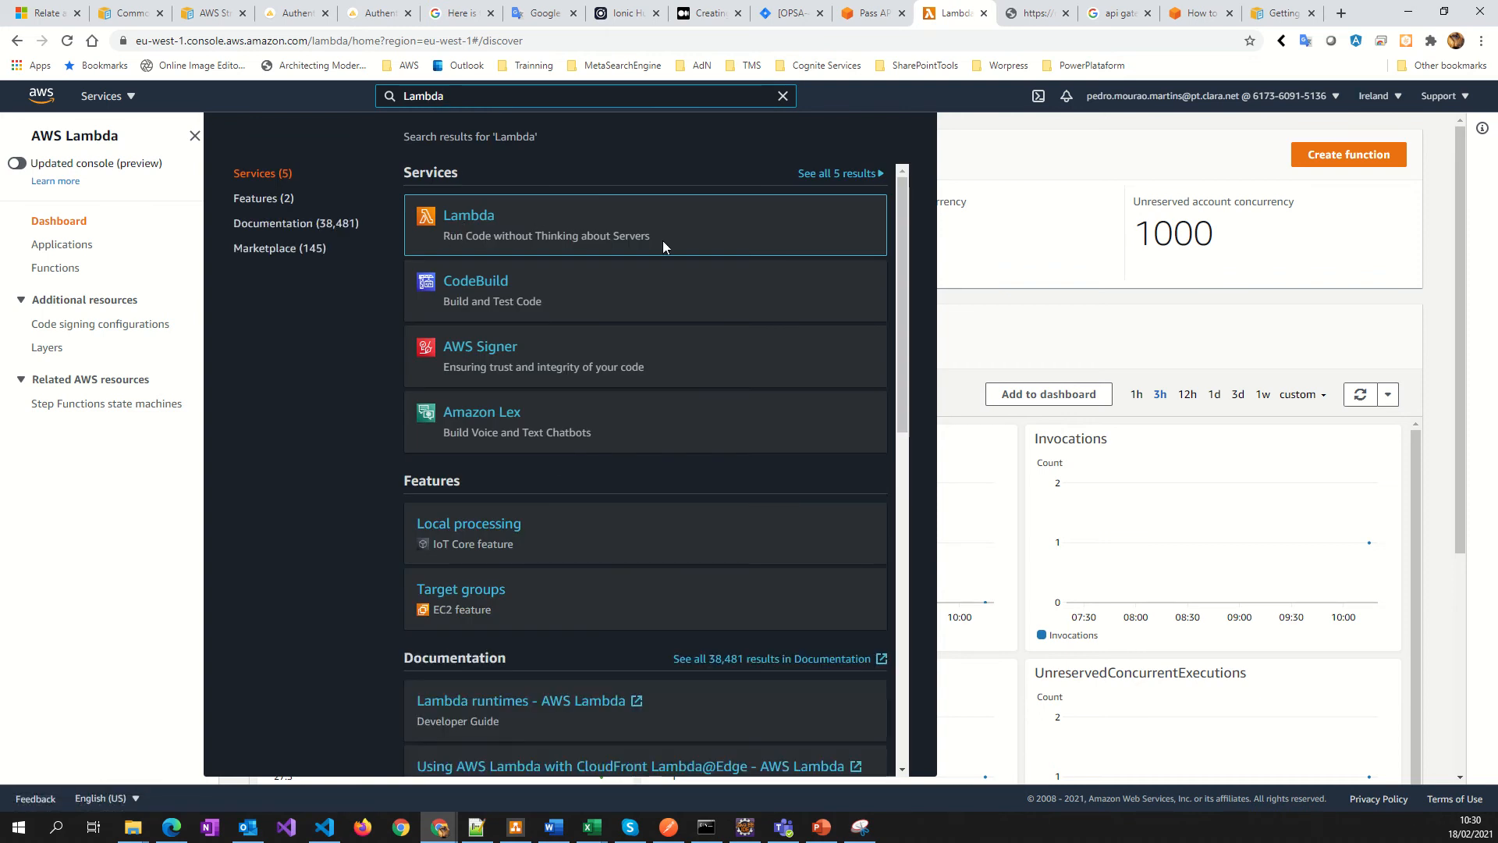
{"action": "left_click", "coordinate": [474, 225]}
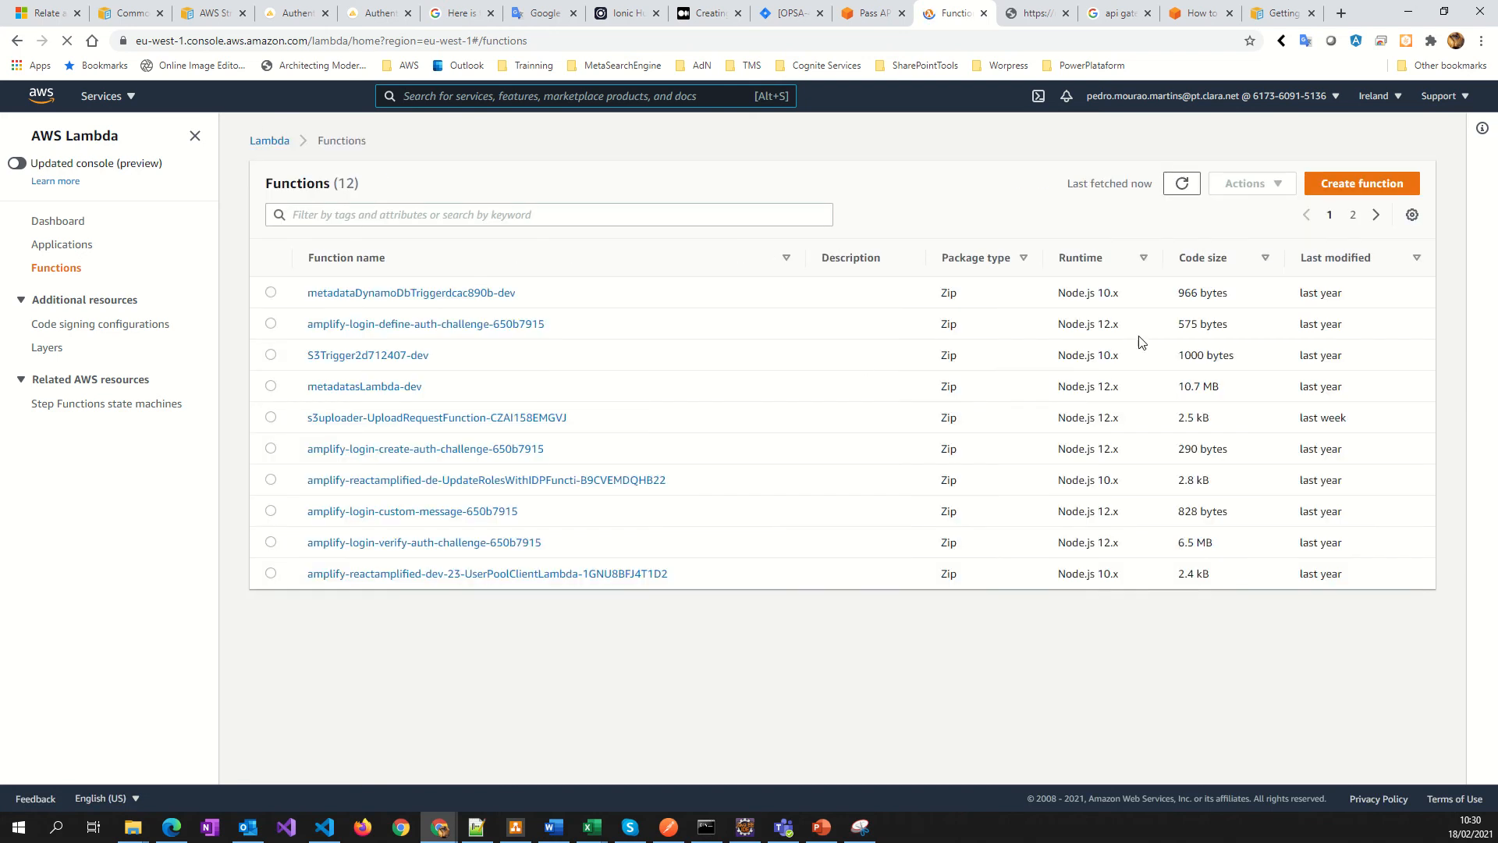
{"action": "left_click", "coordinate": [357, 219]}
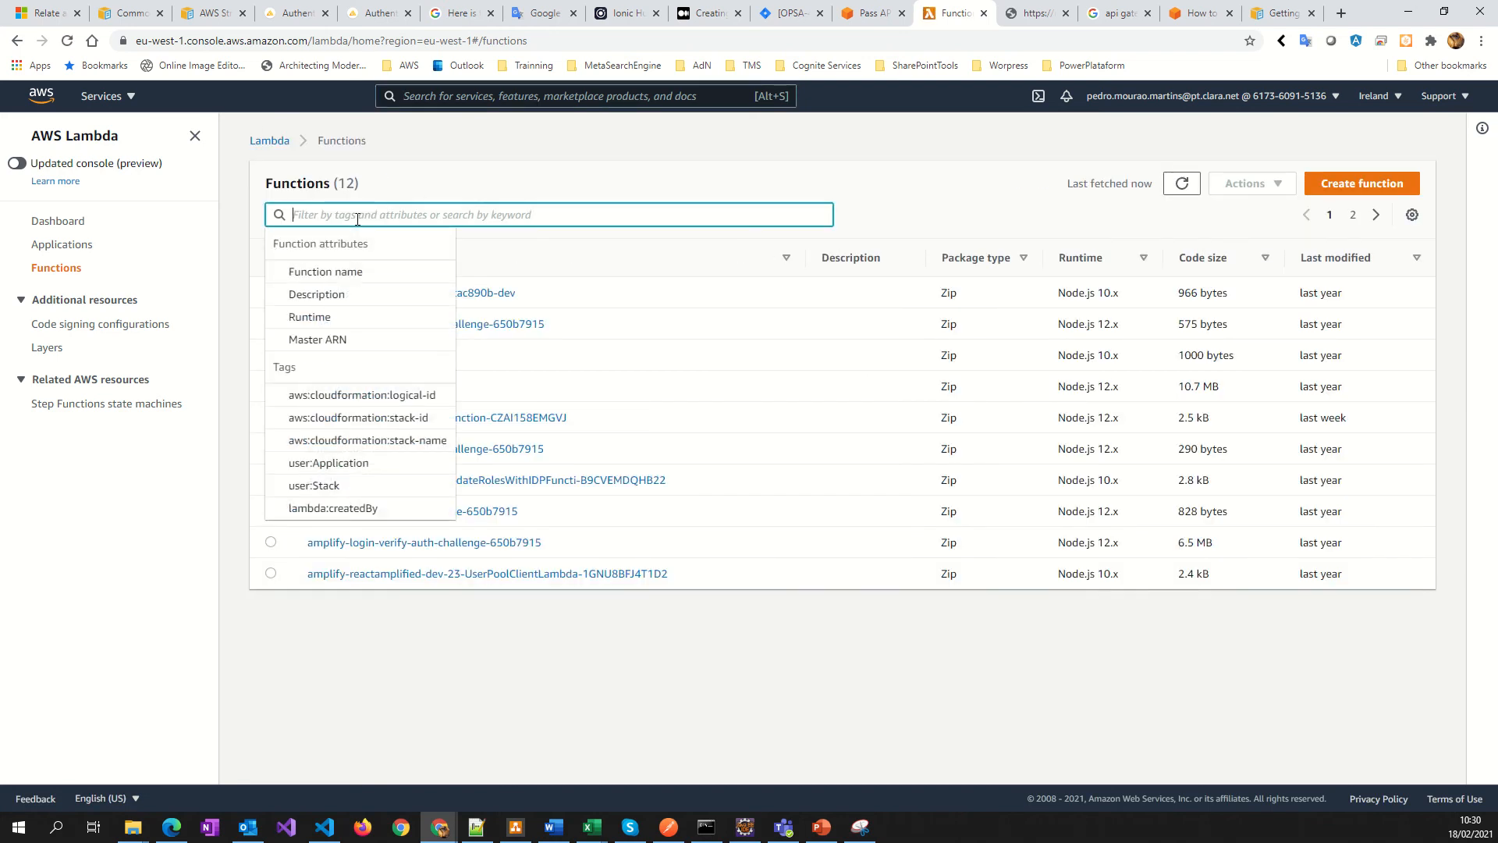
{"action": "left_click", "coordinate": [1337, 187]}
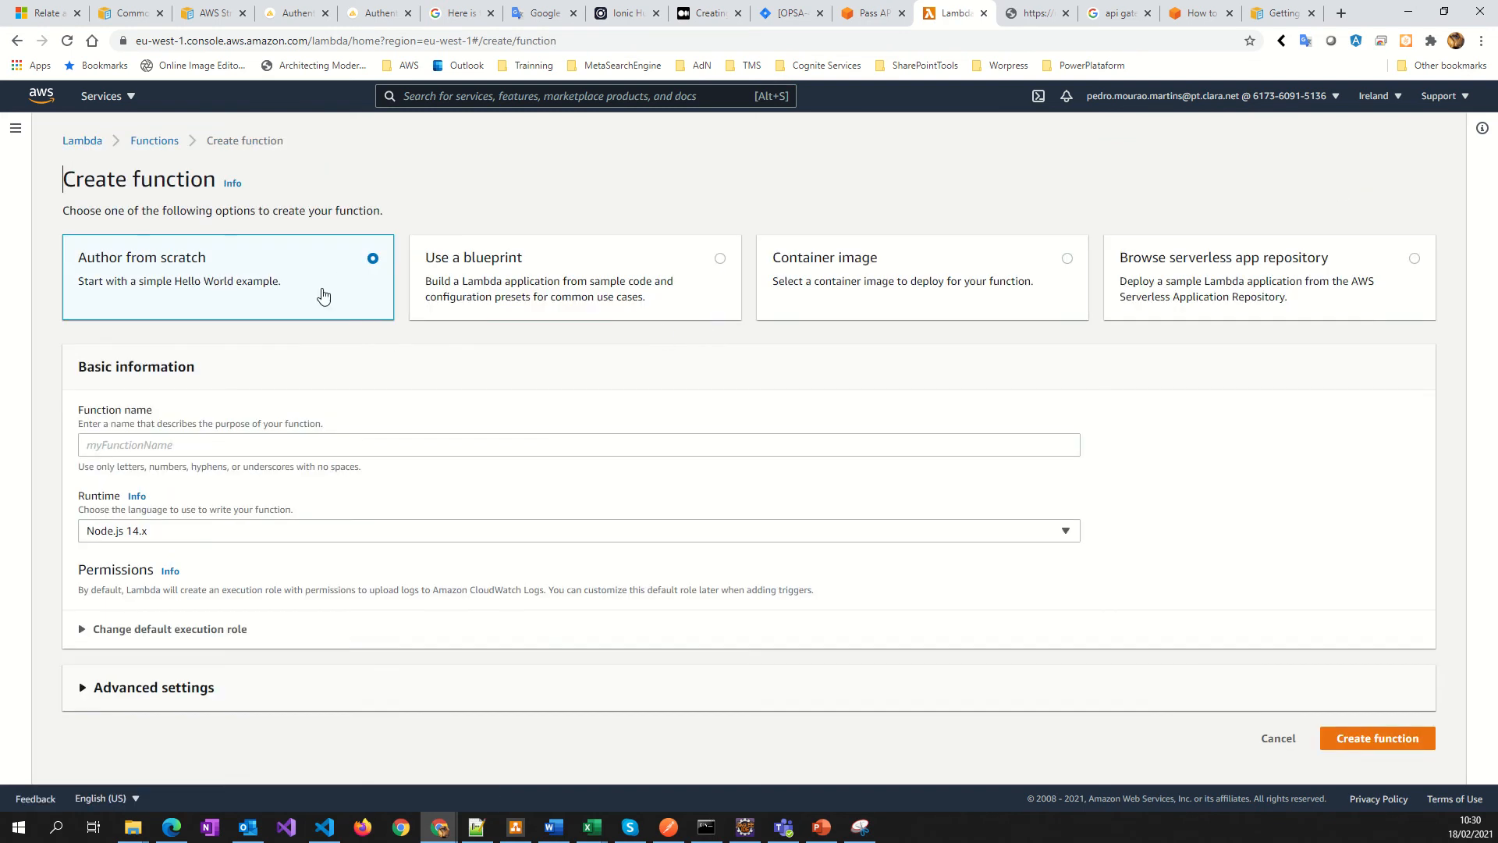
Name the new function IntroductionAPIGateway.
{"action": "left_click", "coordinate": [195, 446]}
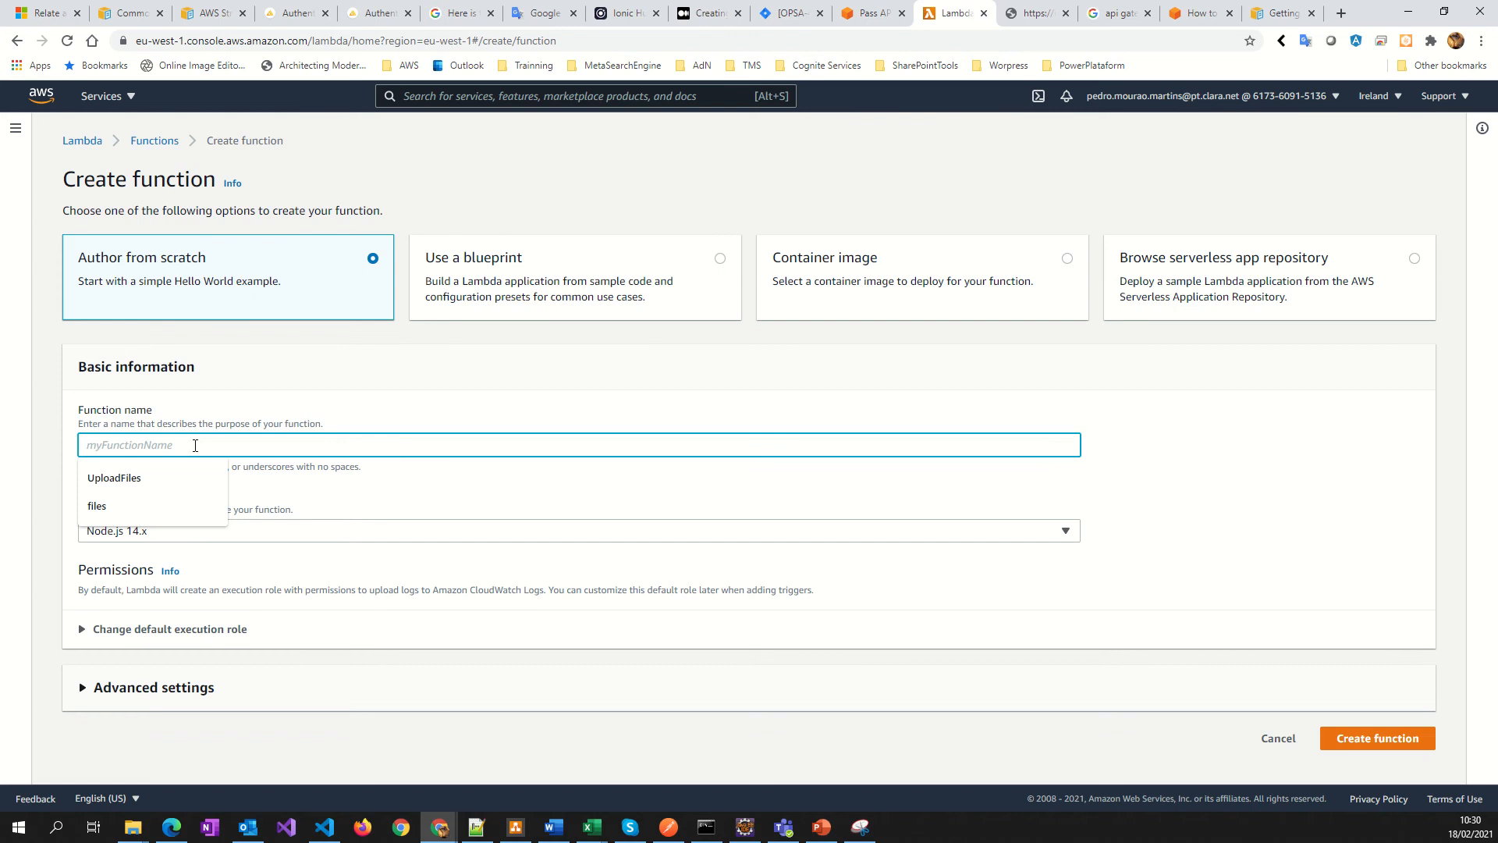
{"action": "type", "text": "H"}
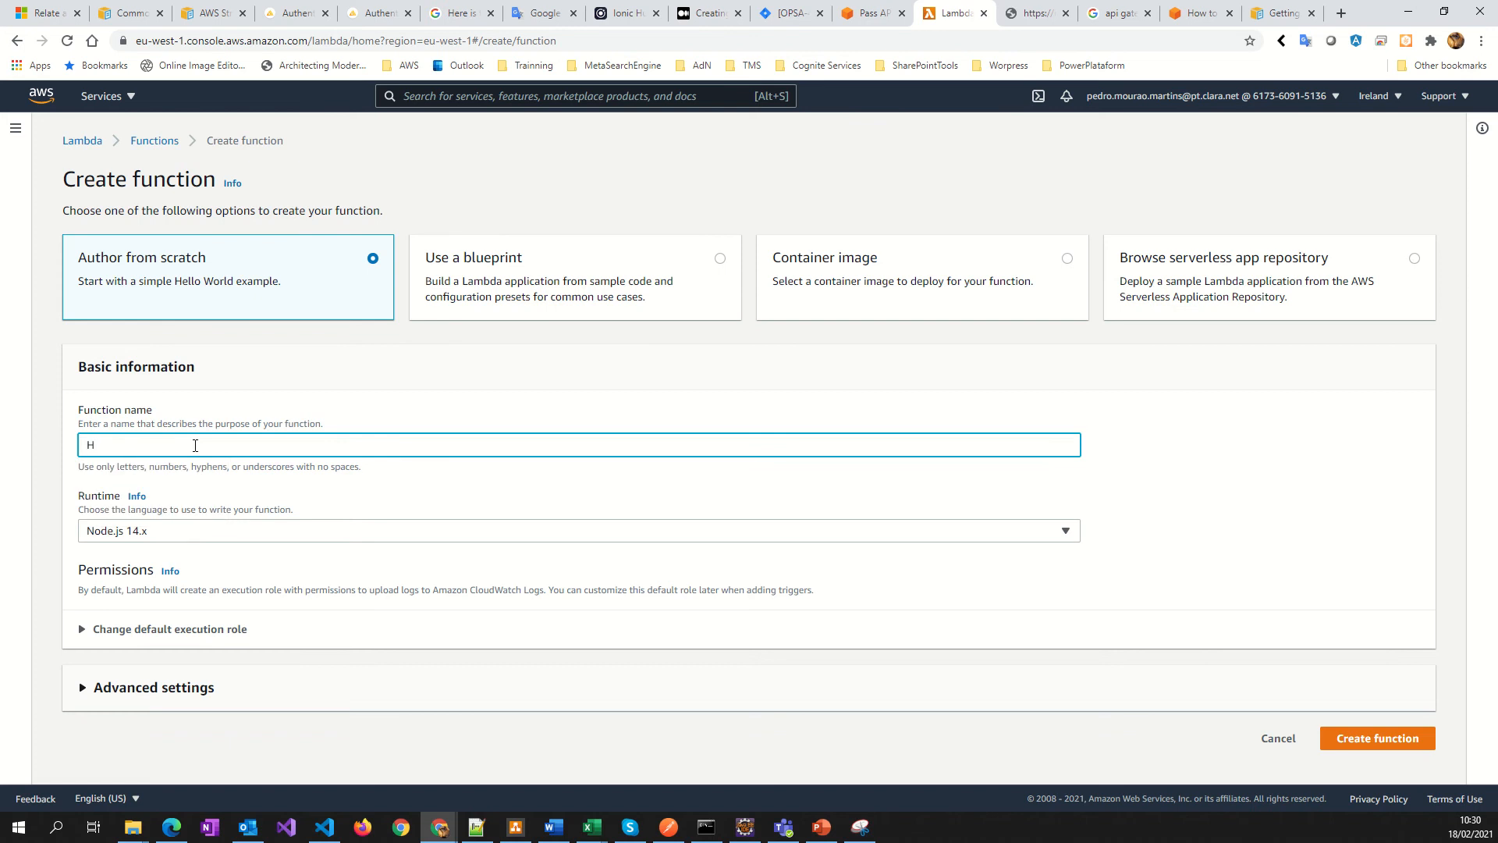
{"action": "key", "text": "BackSpace"}
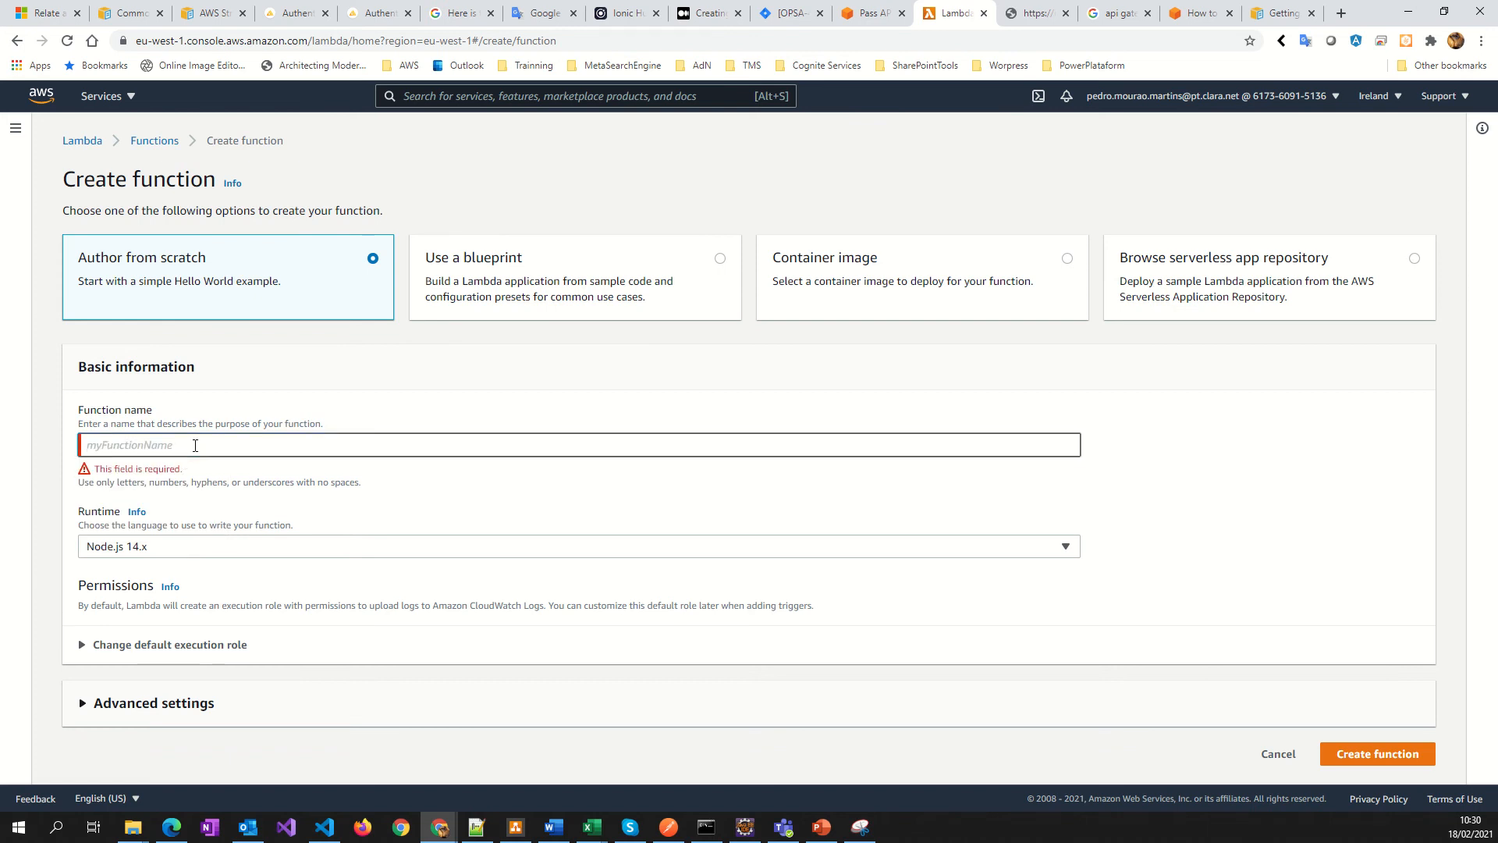
{"action": "type", "text": "Intro"}
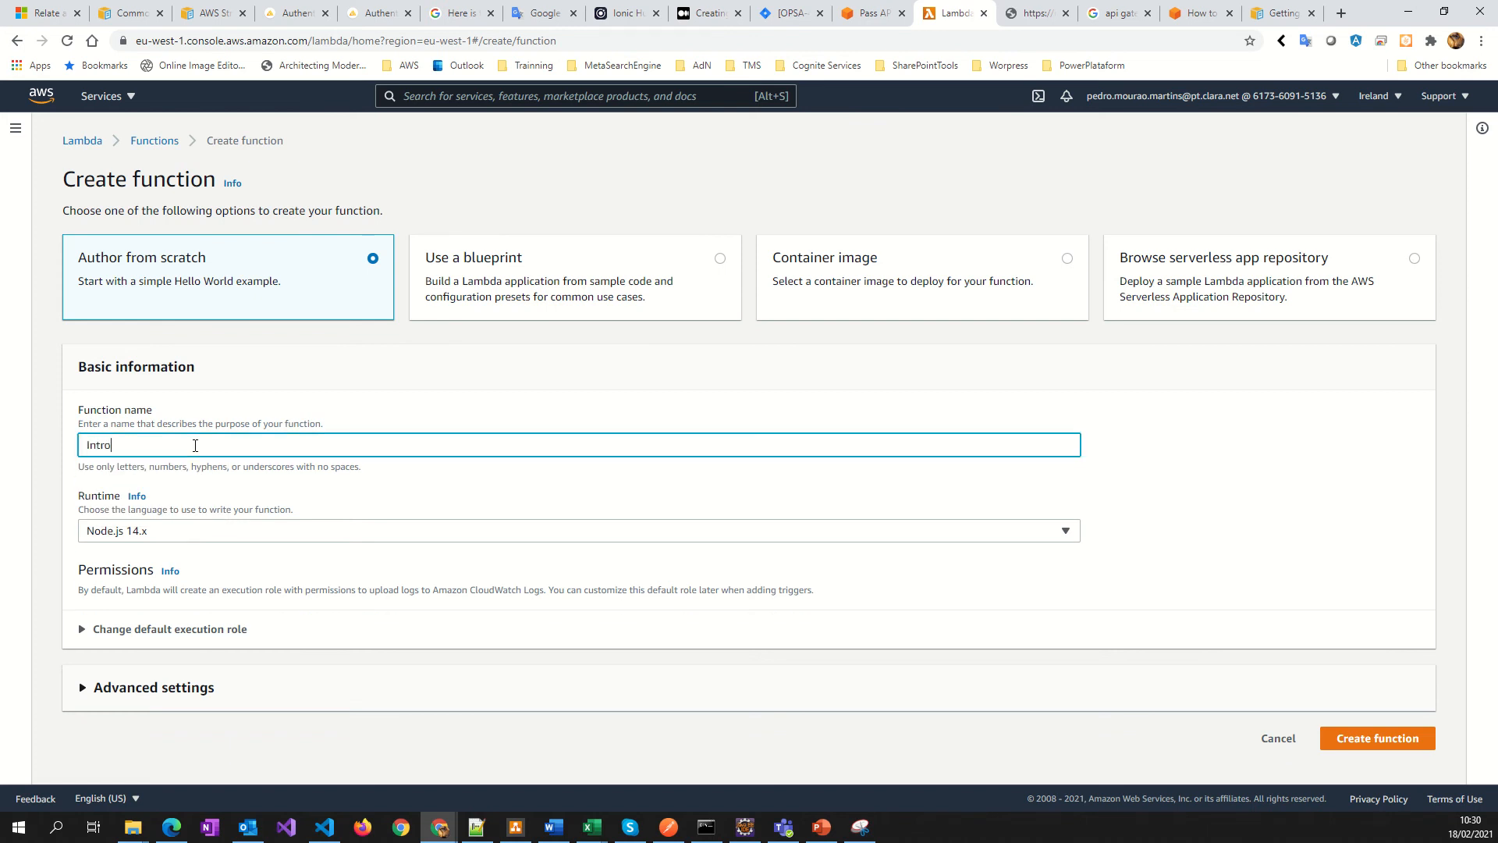
{"action": "type", "text": "d"}
{"action": "type", "text": "uction"}
{"action": "type", "text": "Hello"}
{"action": "key", "text": "BackSpace"}
{"action": "key", "text": "BackSpace"}
{"action": "key", "text": "BackSpace"}
{"action": "key", "text": "BackSpace"}
{"action": "key", "text": "BackSpace"}
{"action": "key", "text": "BackSpace"}
{"action": "type", "text": "nAPIGateway"}
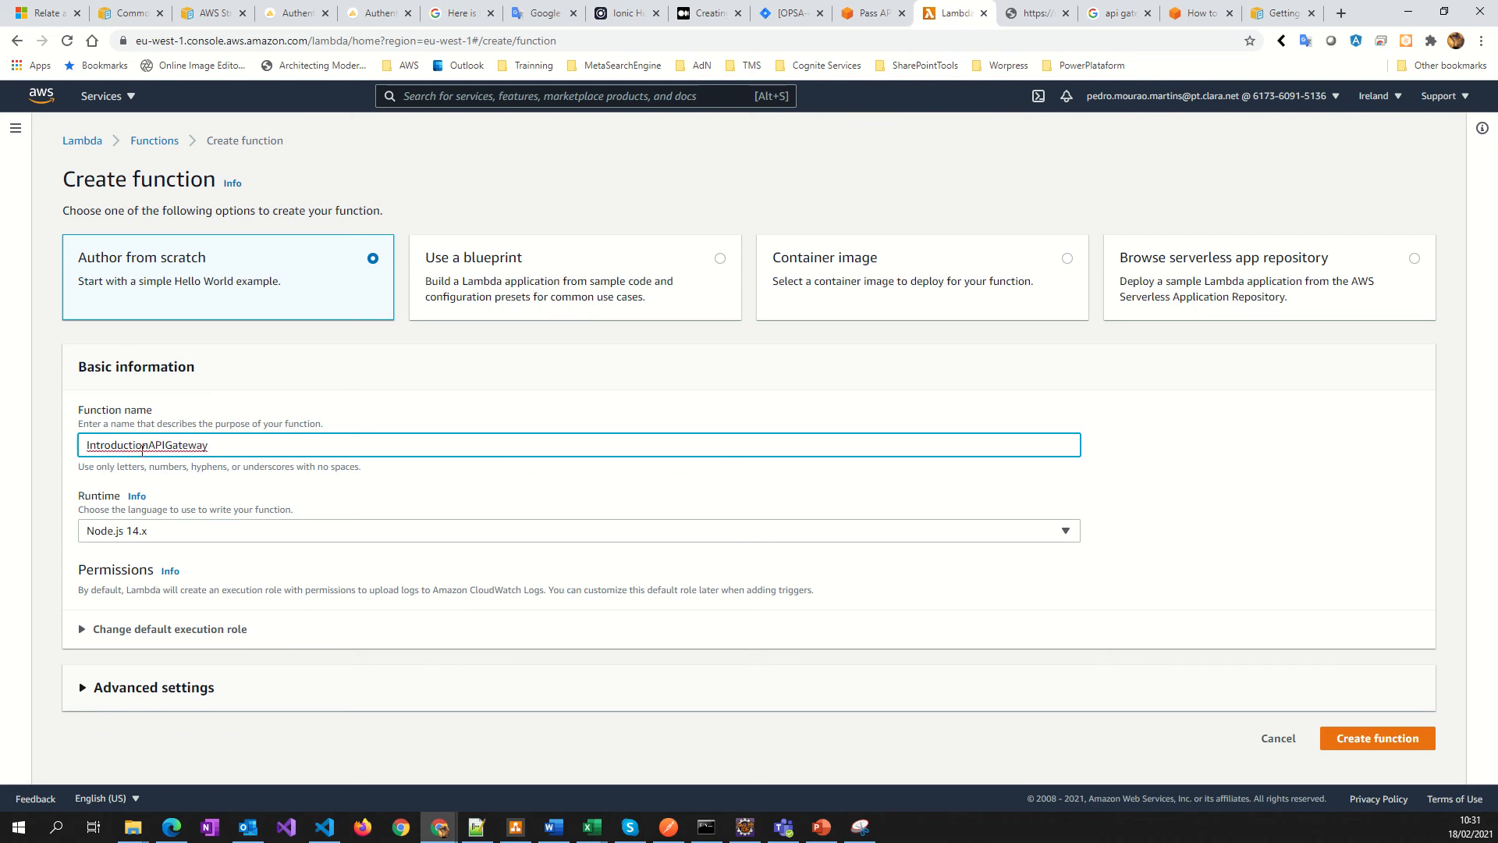
{"action": "left_click_drag", "start_coordinate": [209, 445], "coordinate": [90, 437]}
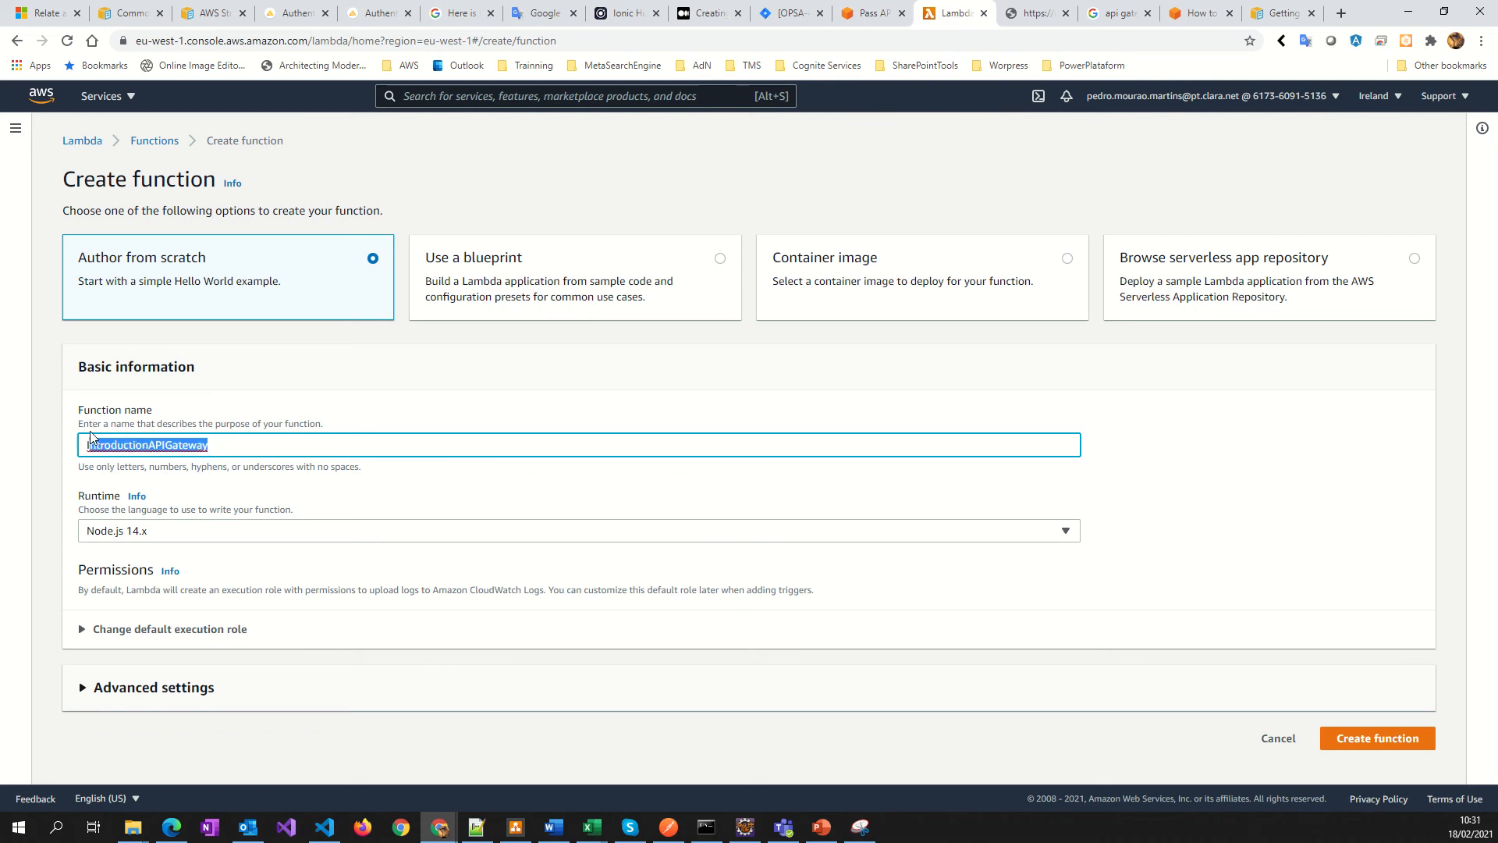
Choose the Java 11 (Corretto) runtime and create the function.
{"action": "left_click", "coordinate": [188, 532]}
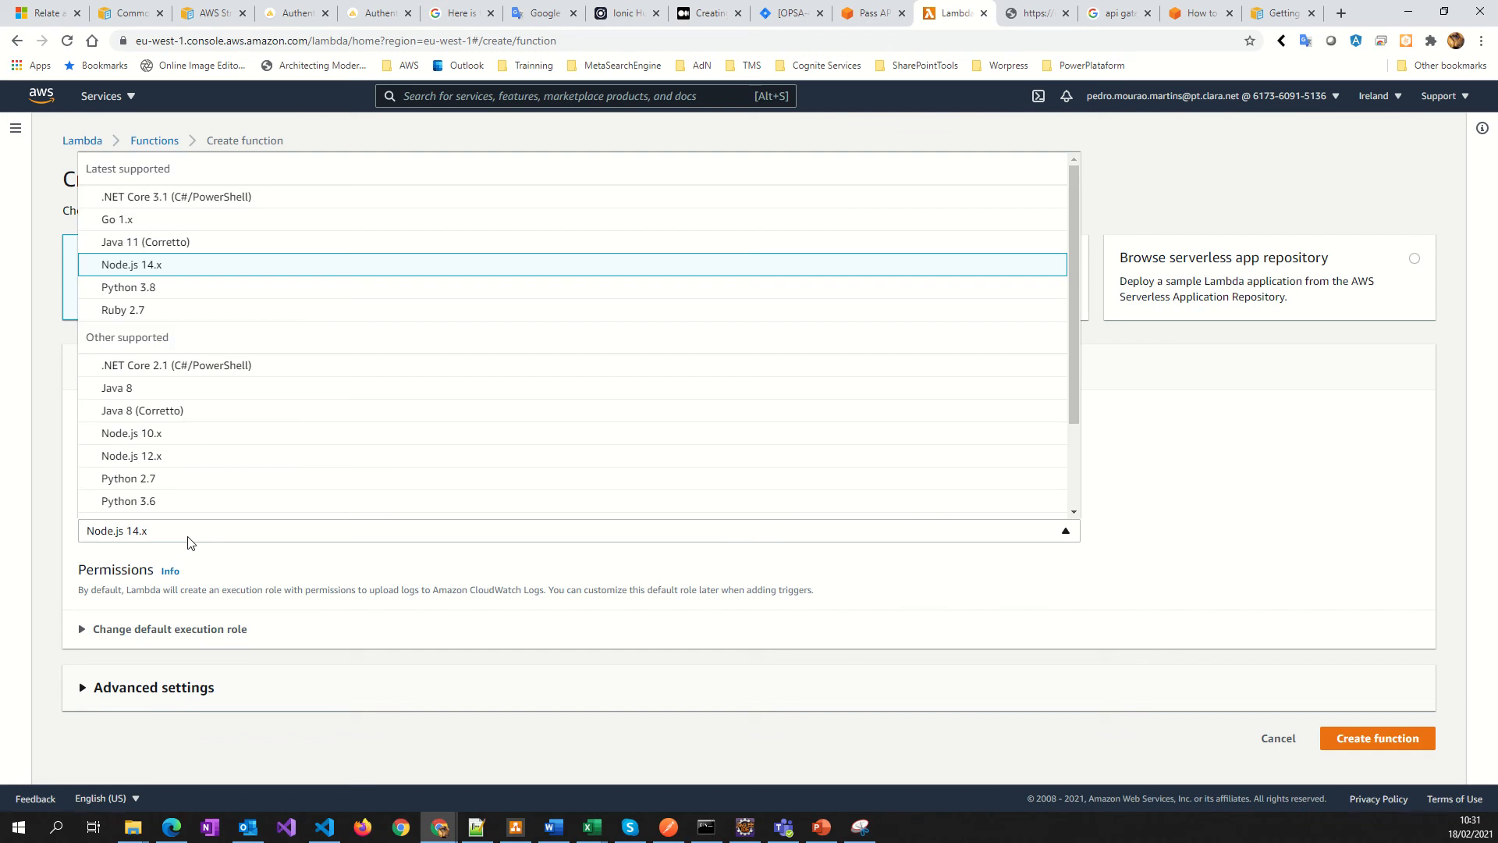
{"action": "left_click", "coordinate": [52, 532]}
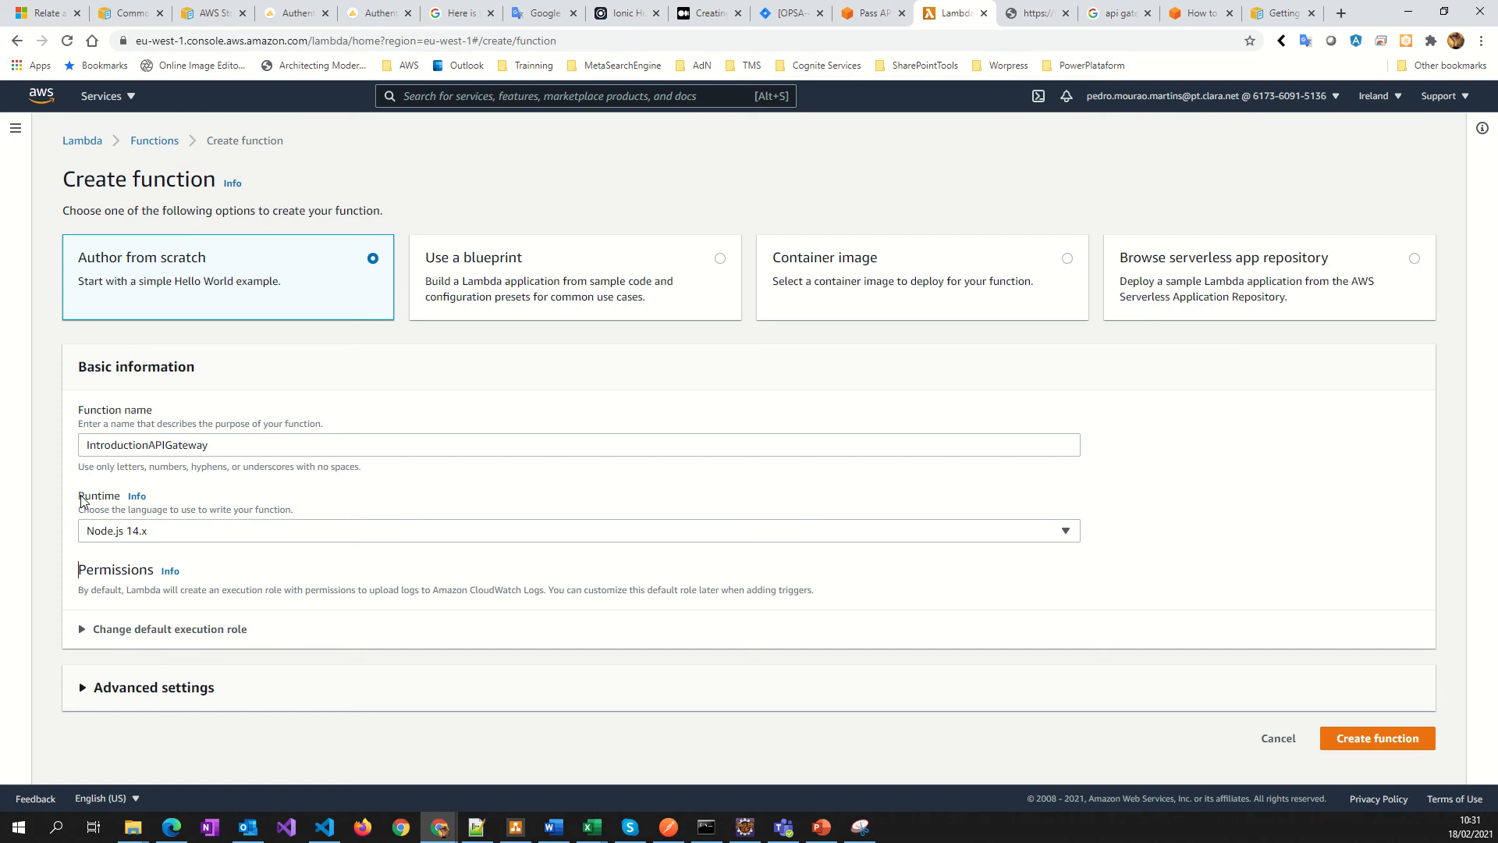
{"action": "left_click", "coordinate": [113, 537]}
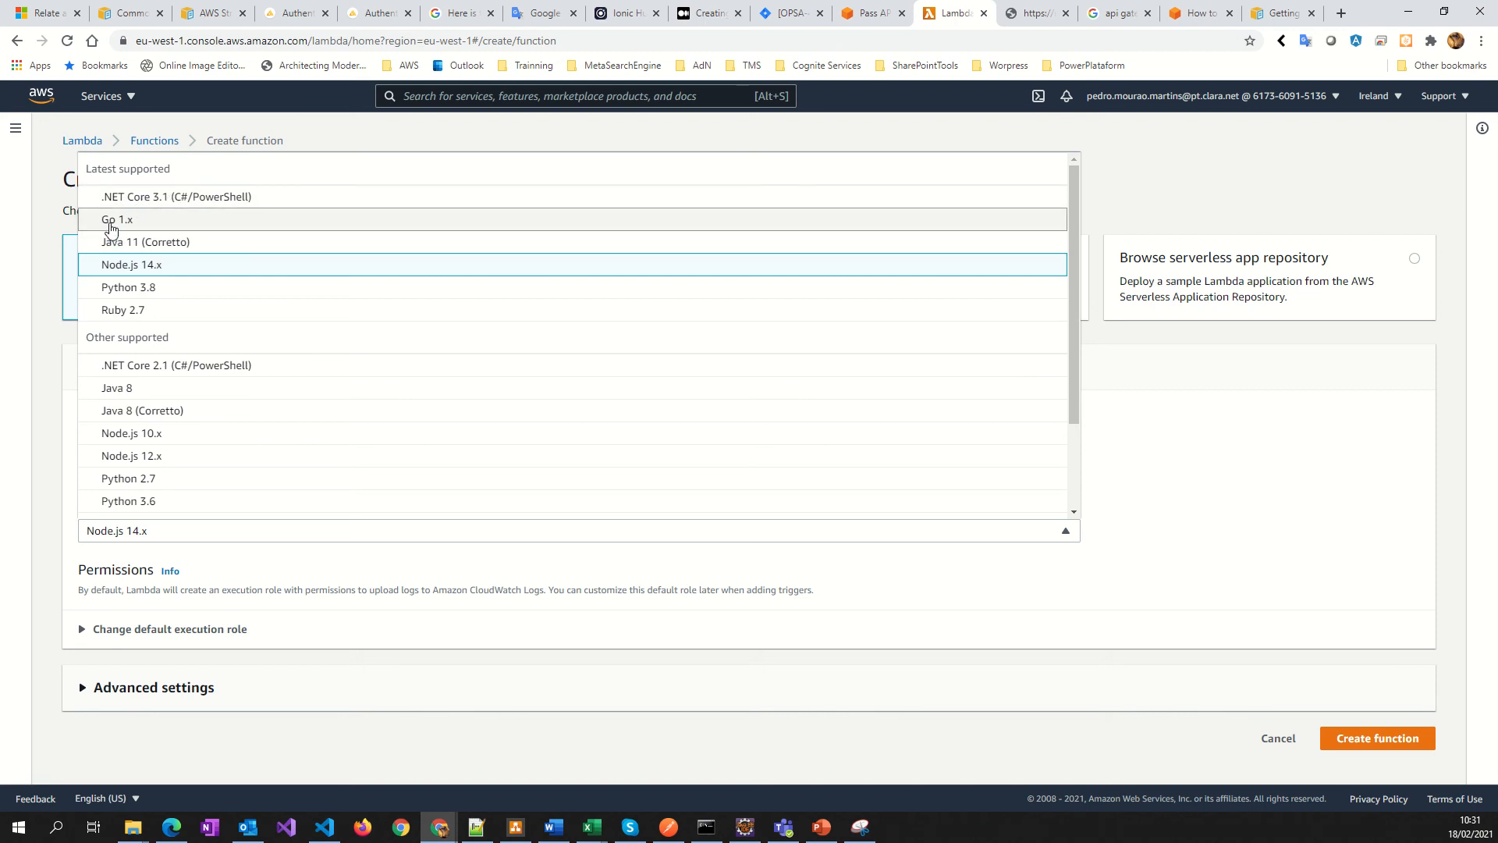
{"action": "left_click", "coordinate": [165, 243]}
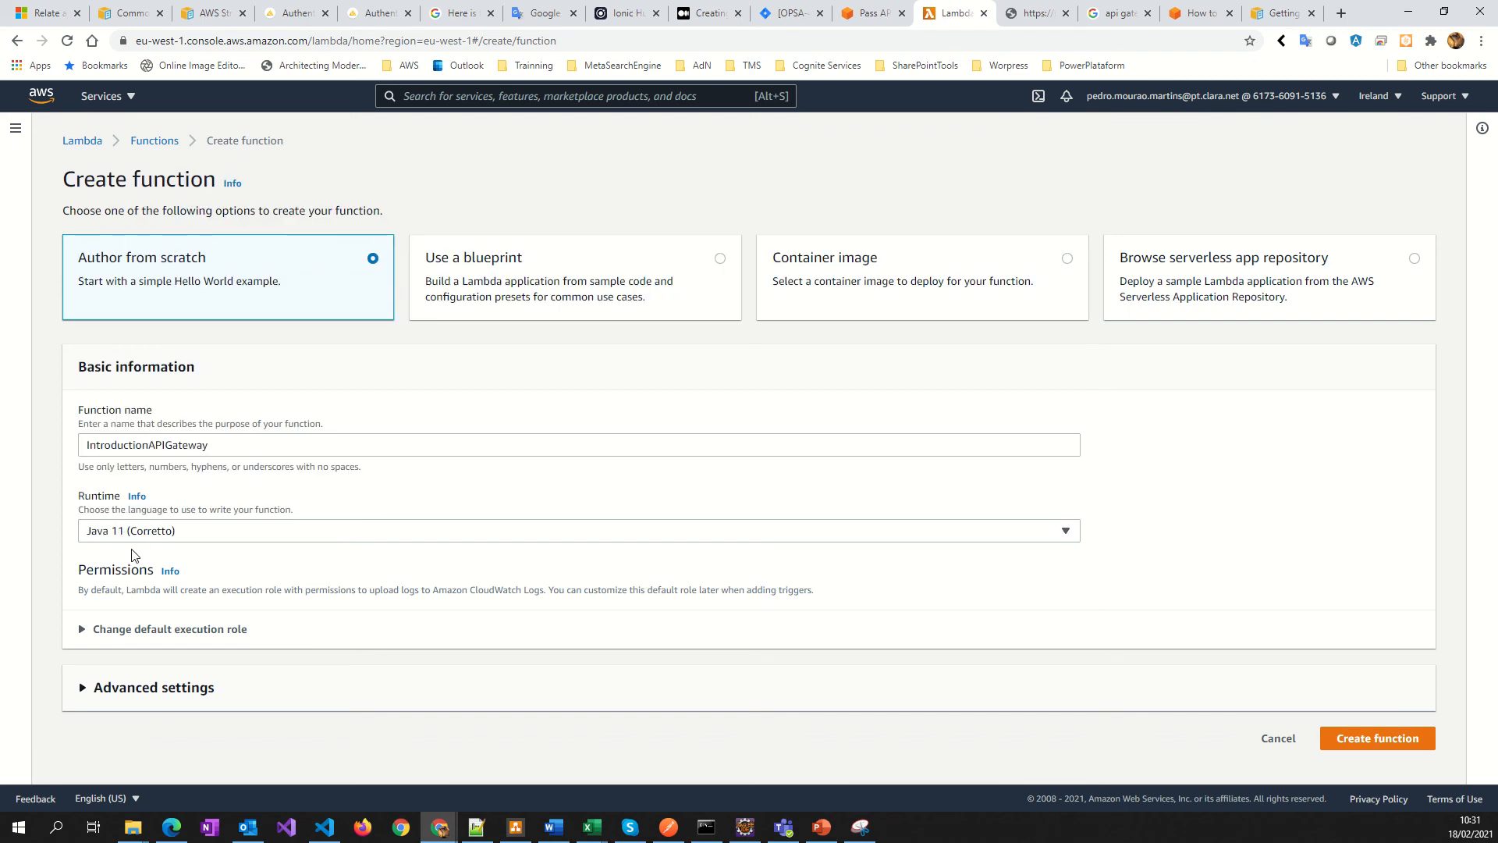
{"action": "left_click", "coordinate": [1352, 739]}
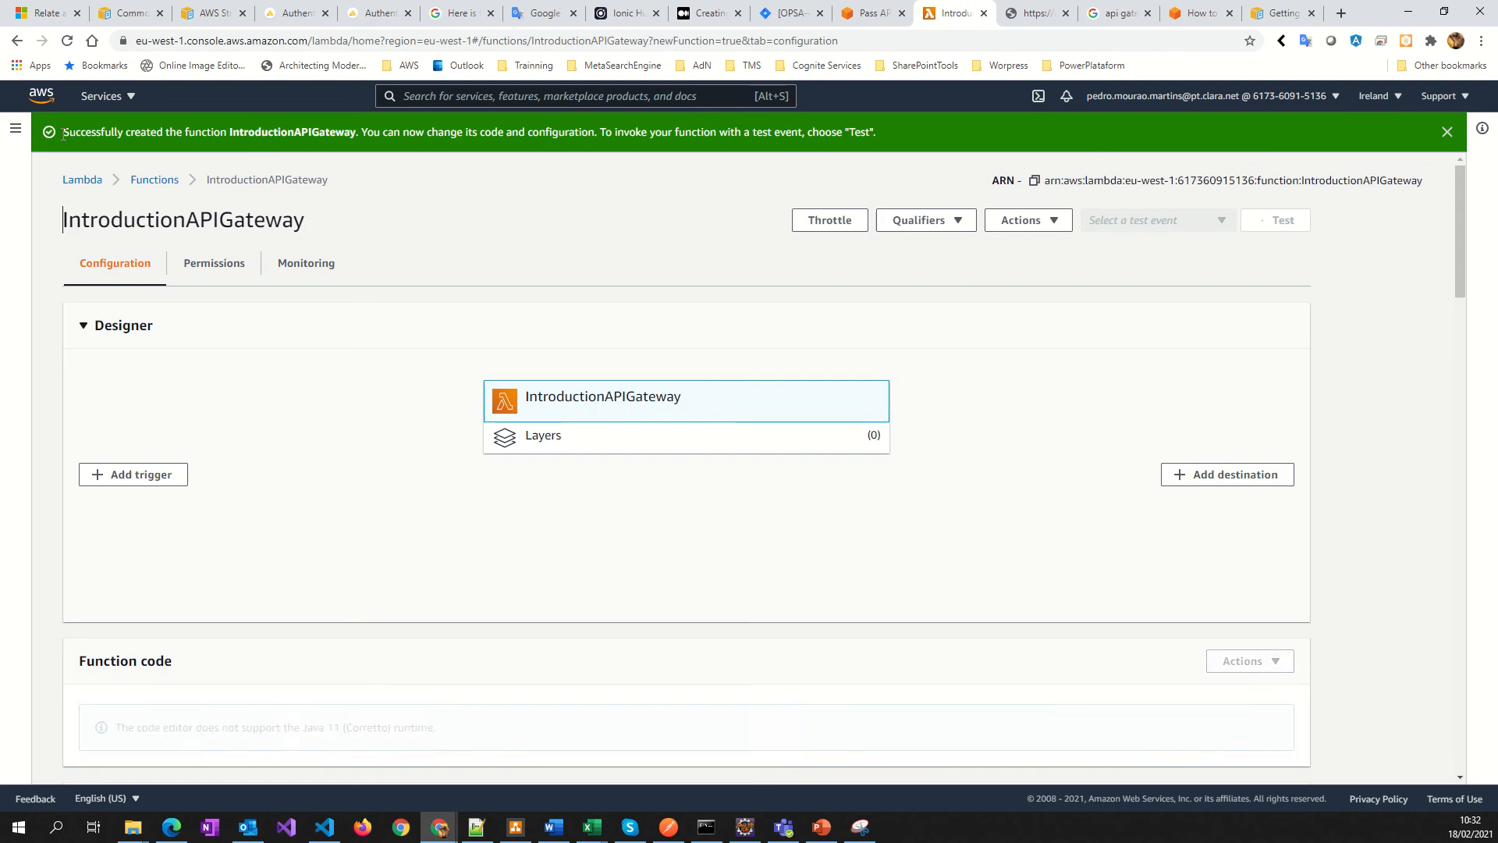
Switch to PowerPoint to view the users, API and Lambda diagram on slide 5, and return to the AWS console.
{"action": "left_click_drag", "start_coordinate": [891, 137], "coordinate": [894, 143]}
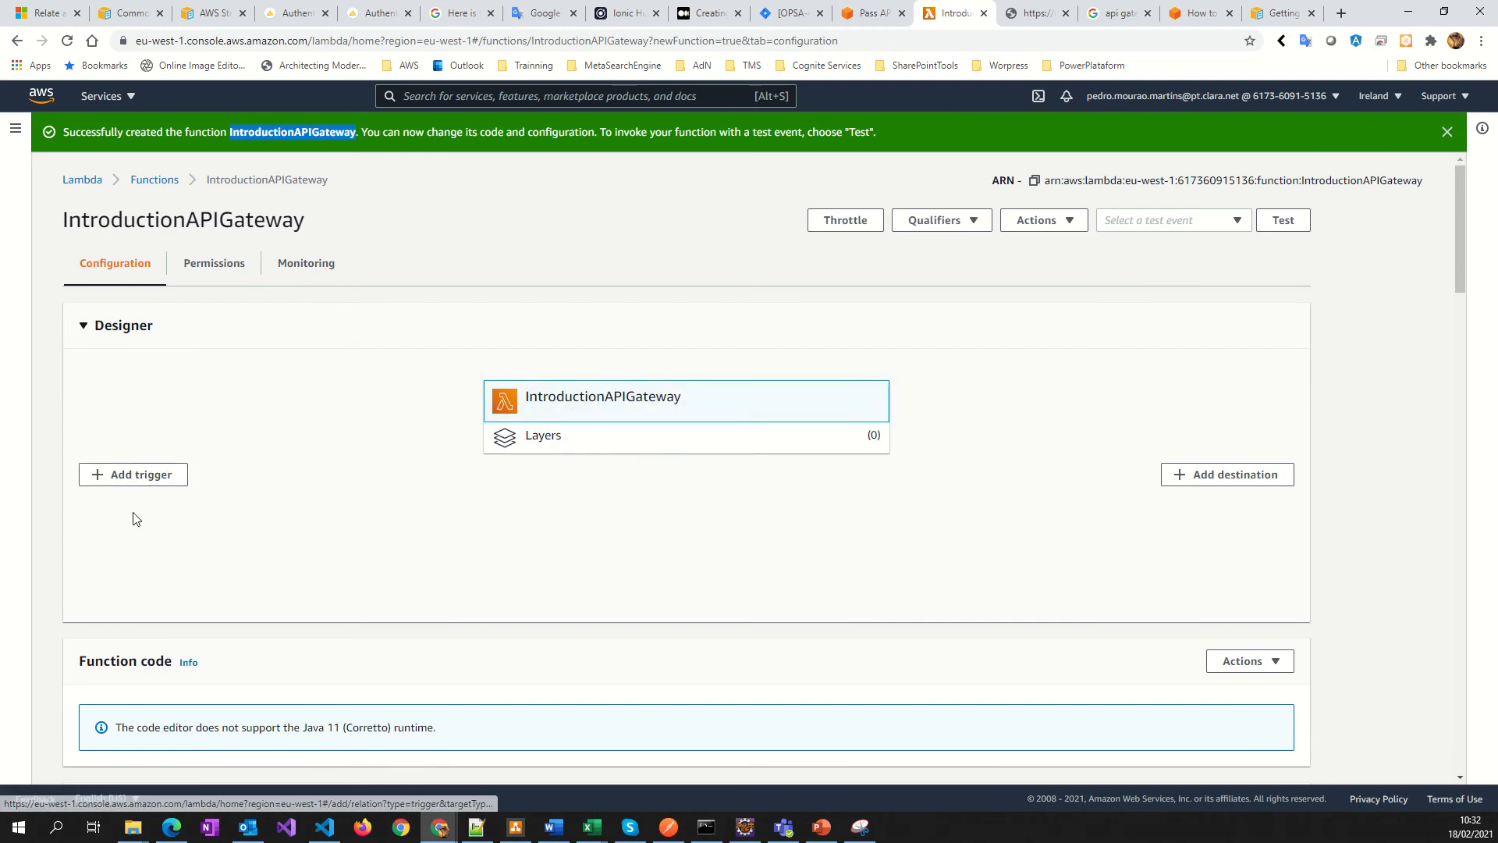
{"action": "left_click", "coordinate": [821, 826]}
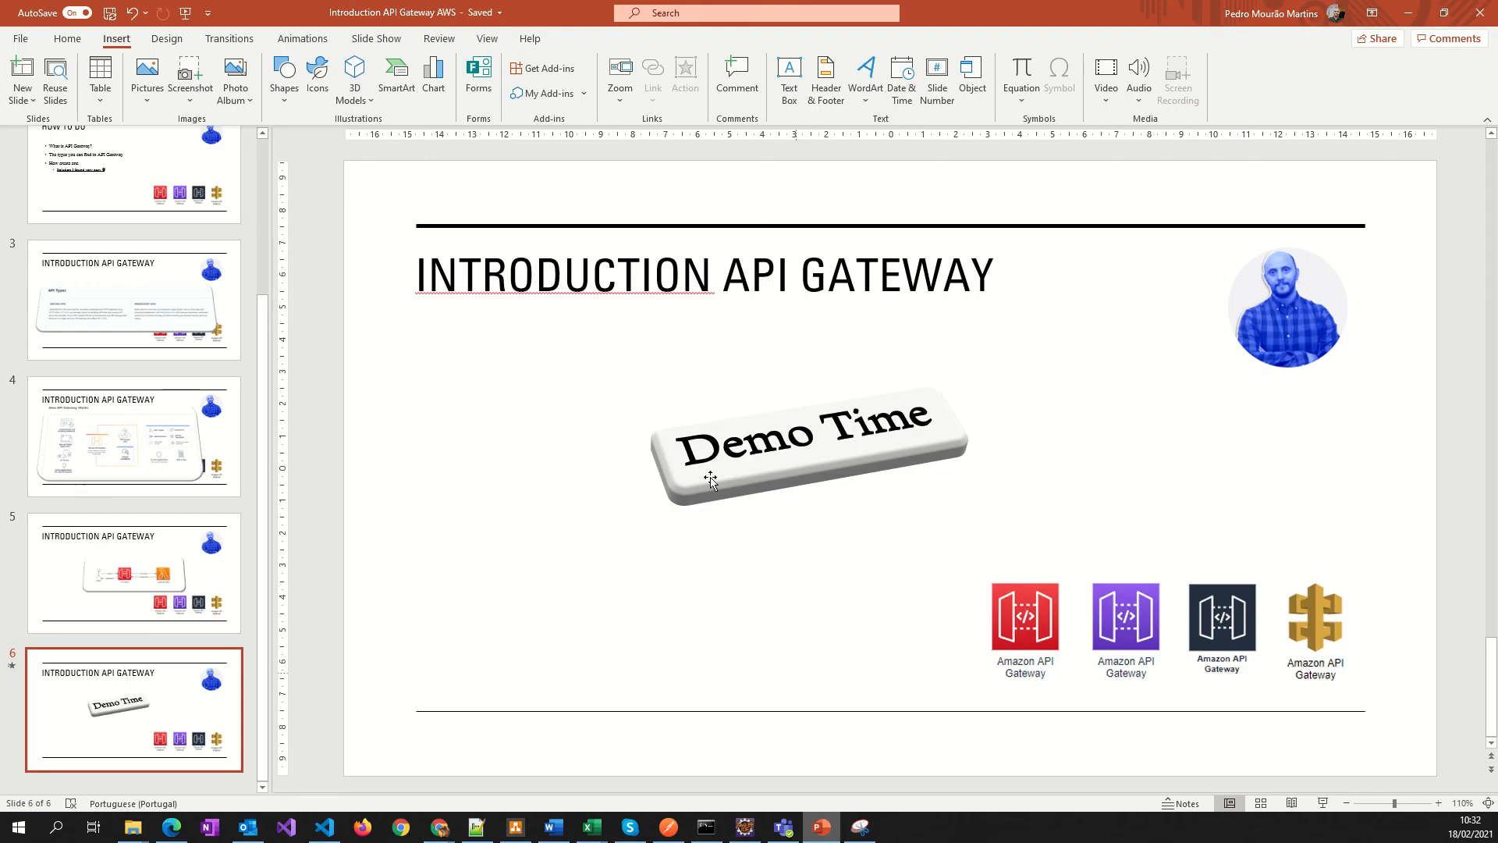
{"action": "left_click", "coordinate": [189, 600]}
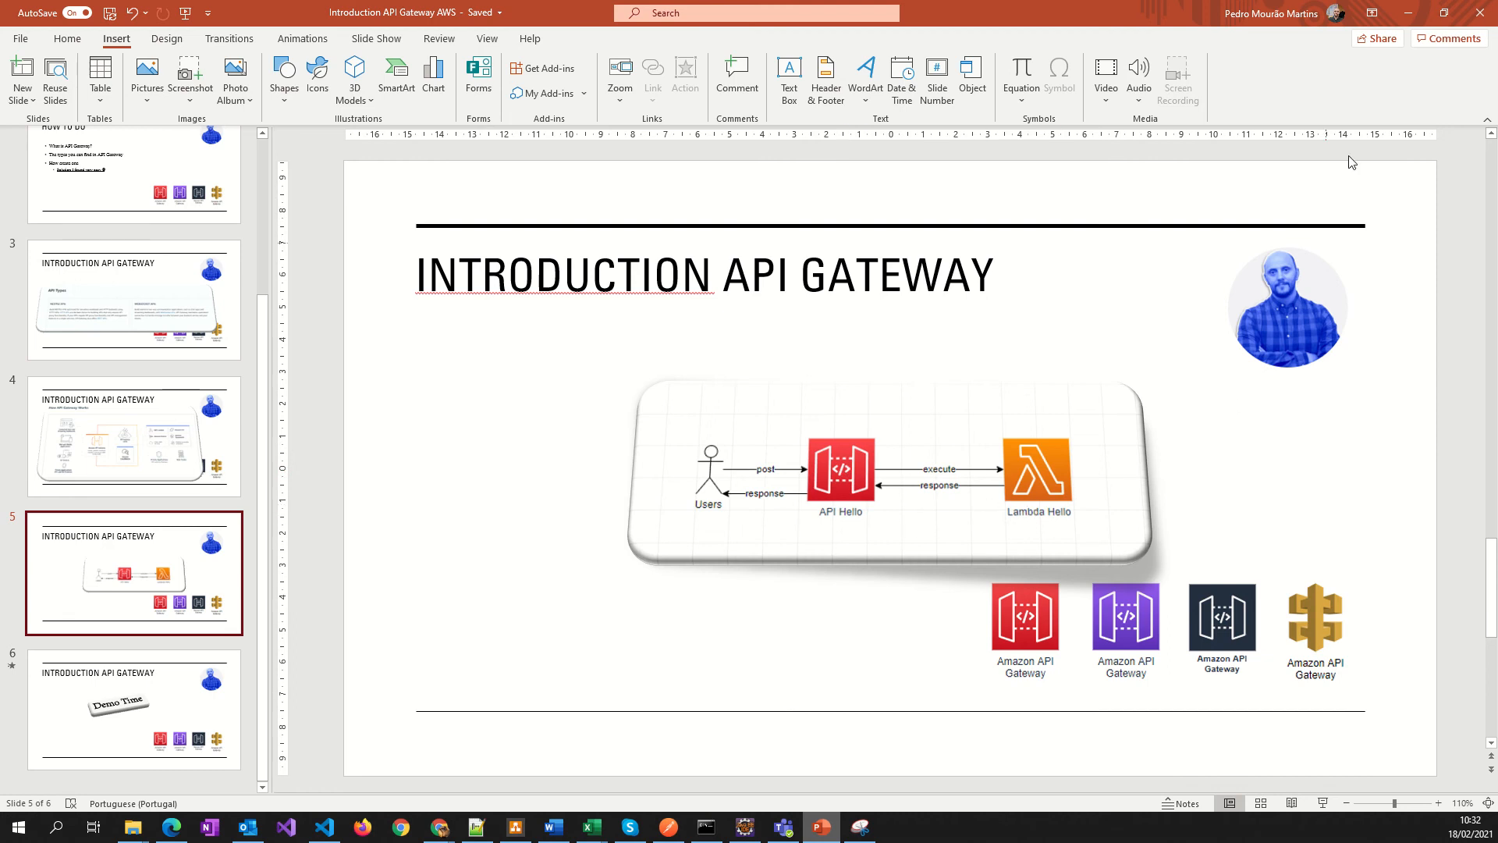
{"action": "left_click", "coordinate": [1408, 13]}
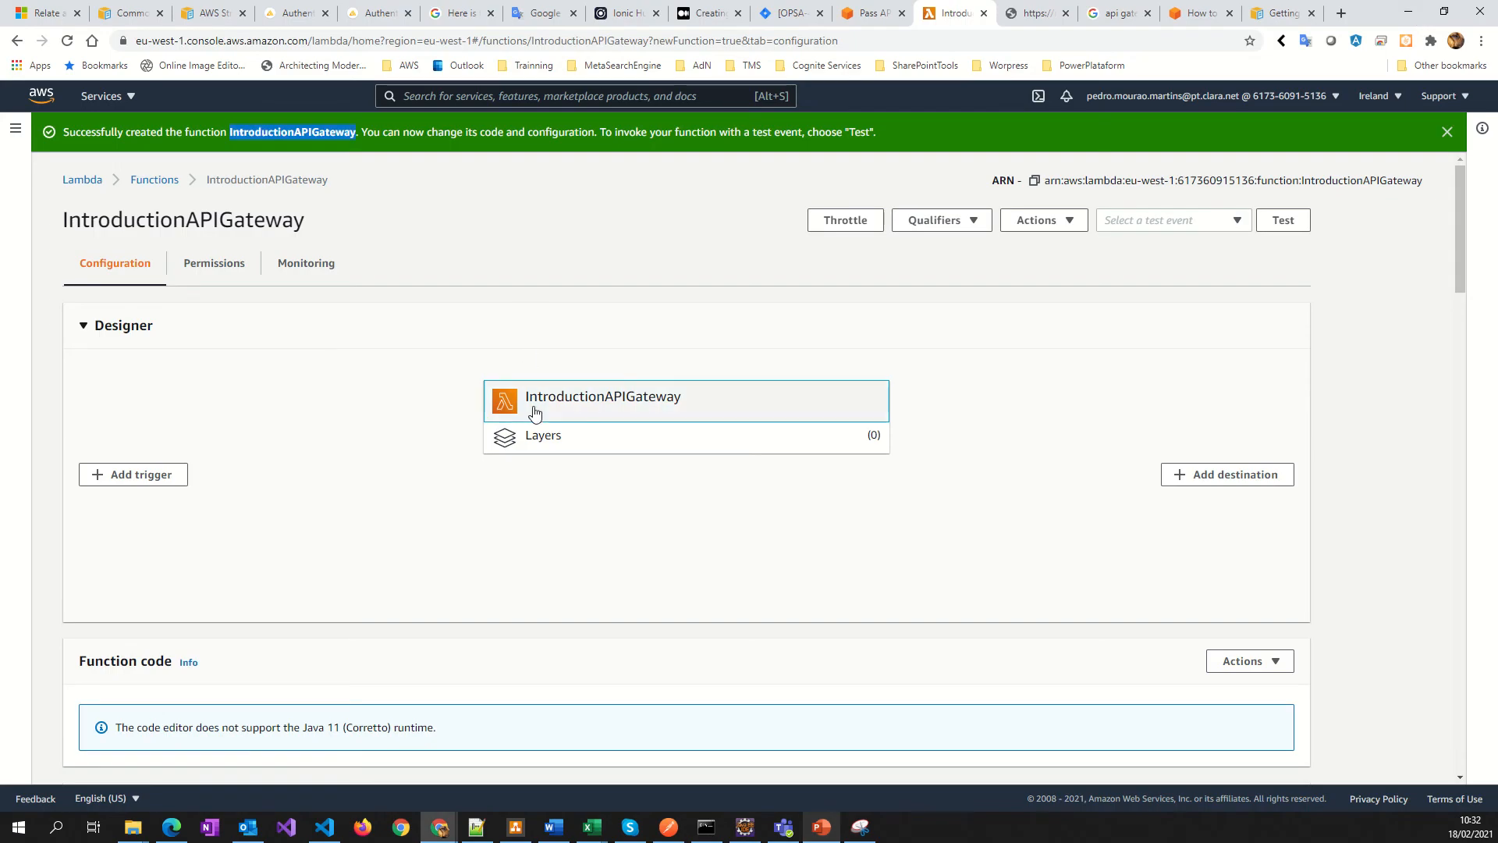
Create a test event named TestLambda for the function from the hello-world template.
{"action": "left_click", "coordinate": [1272, 228]}
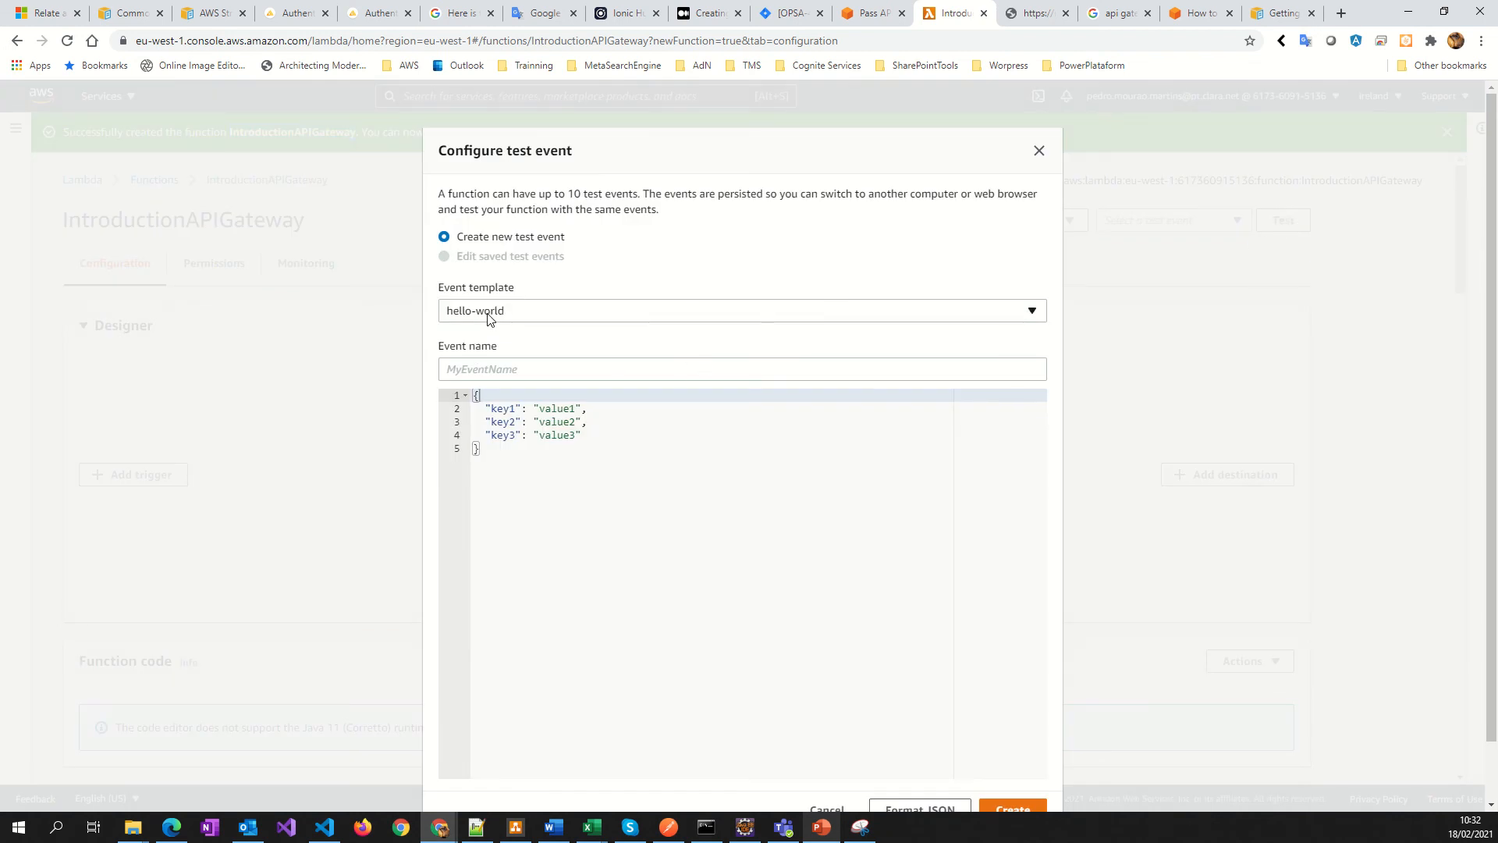
{"action": "left_click", "coordinate": [489, 316]}
{"action": "left_click", "coordinate": [475, 367]}
{"action": "type", "text": "Test"}
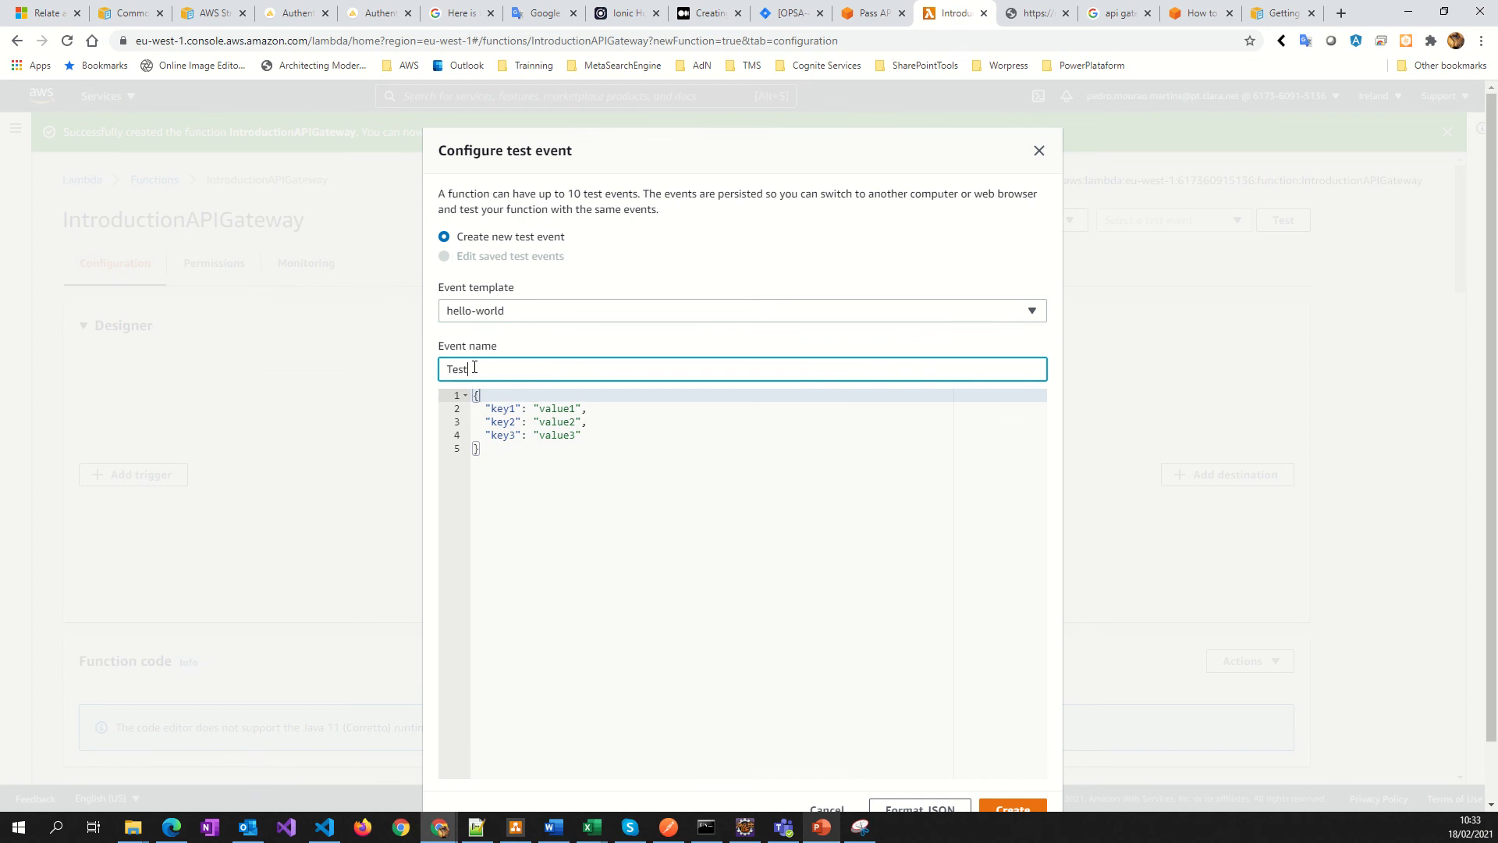
{"action": "type", "text": "Lambda"}
{"action": "left_click", "coordinate": [1015, 812]}
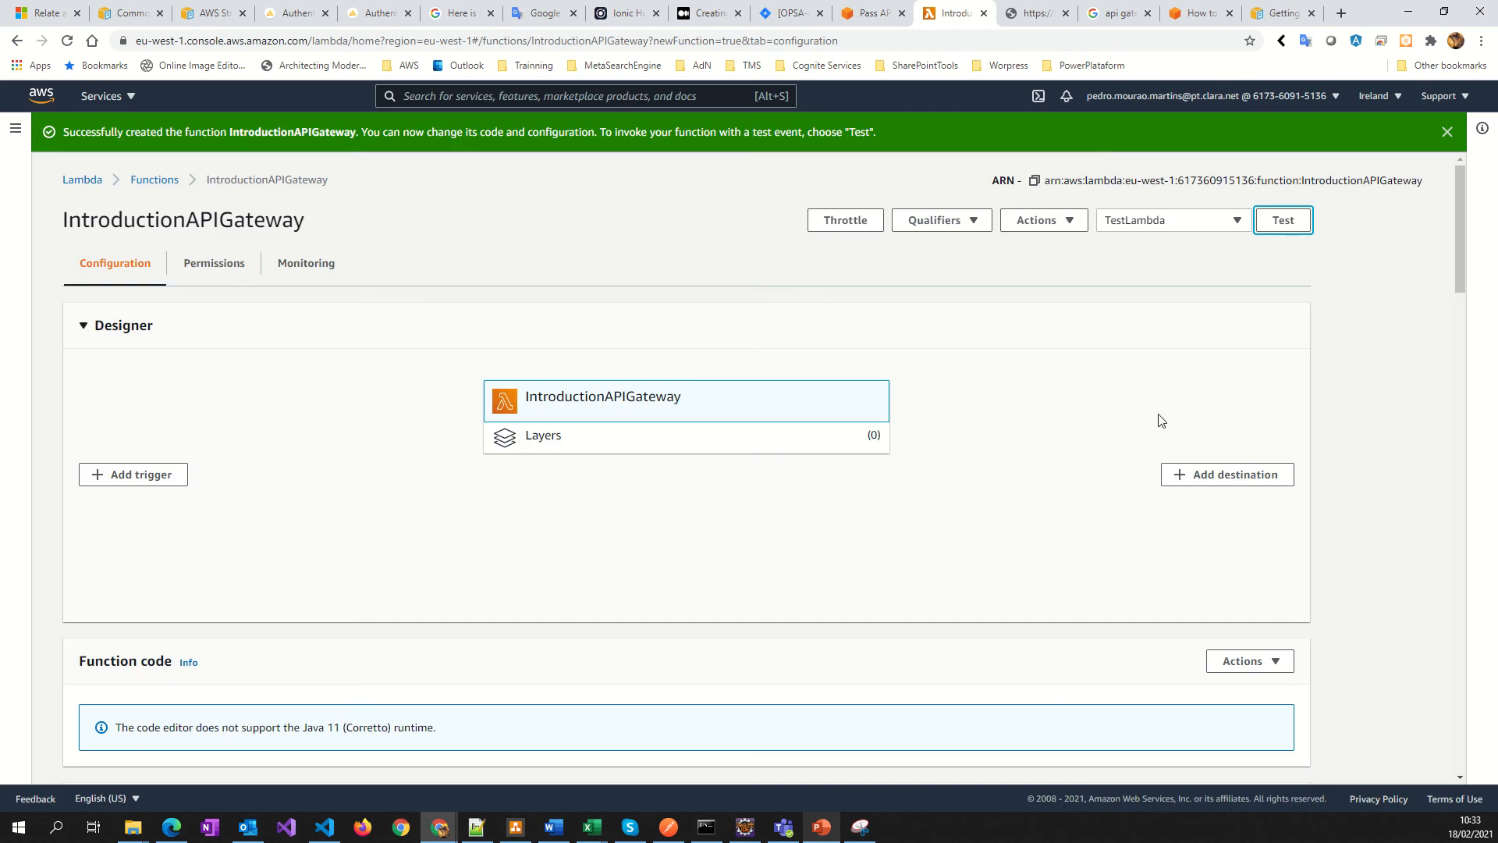
Run the function with the TestLambda event, examine the returned body and status code in the execution details, and dismiss the result.
{"action": "left_click", "coordinate": [1280, 225]}
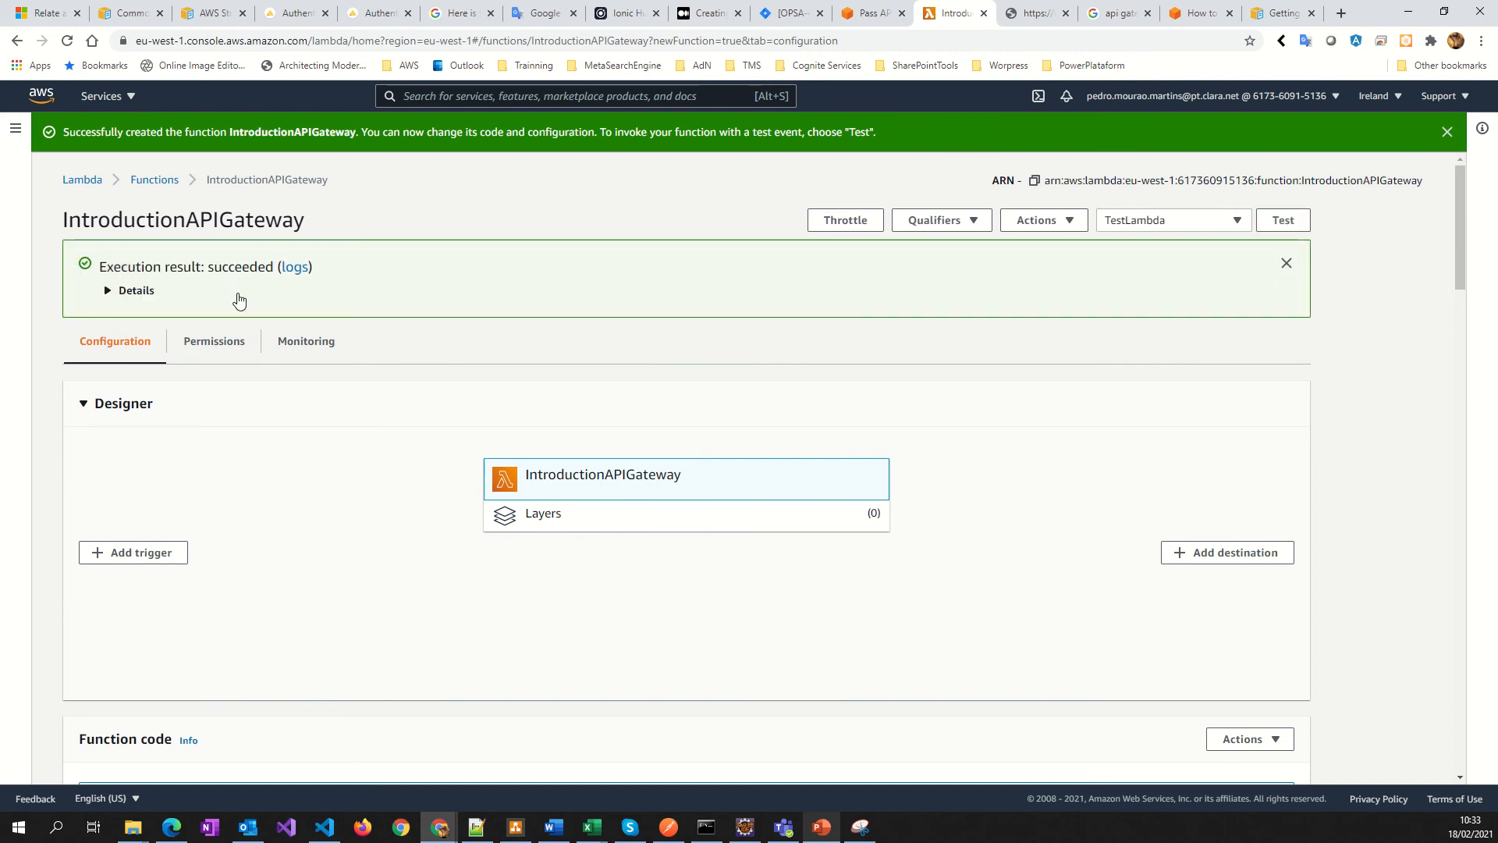
{"action": "left_click", "coordinate": [109, 291]}
{"action": "left_click", "coordinate": [205, 379]}
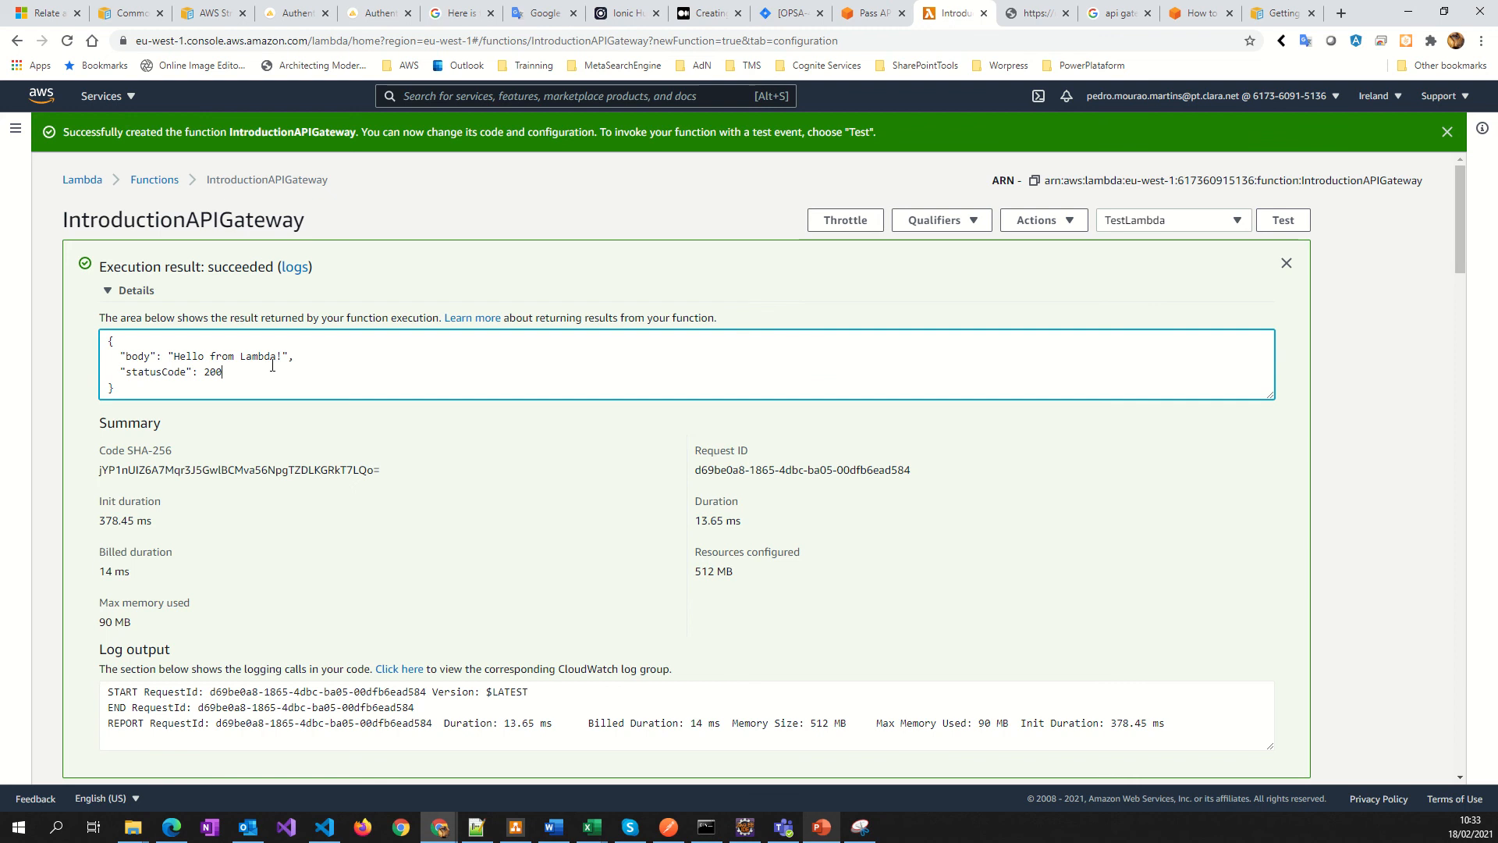
{"action": "left_click_drag", "start_coordinate": [295, 355], "coordinate": [190, 355]}
{"action": "left_click_drag", "start_coordinate": [294, 356], "coordinate": [125, 356]}
{"action": "mouse_move", "coordinate": [260, 372]}
{"action": "left_mouse_down"}
{"action": "mouse_move", "coordinate": [122, 374]}
{"action": "mouse_move", "coordinate": [173, 356]}
{"action": "mouse_move", "coordinate": [284, 359]}
{"action": "left_mouse_up"}
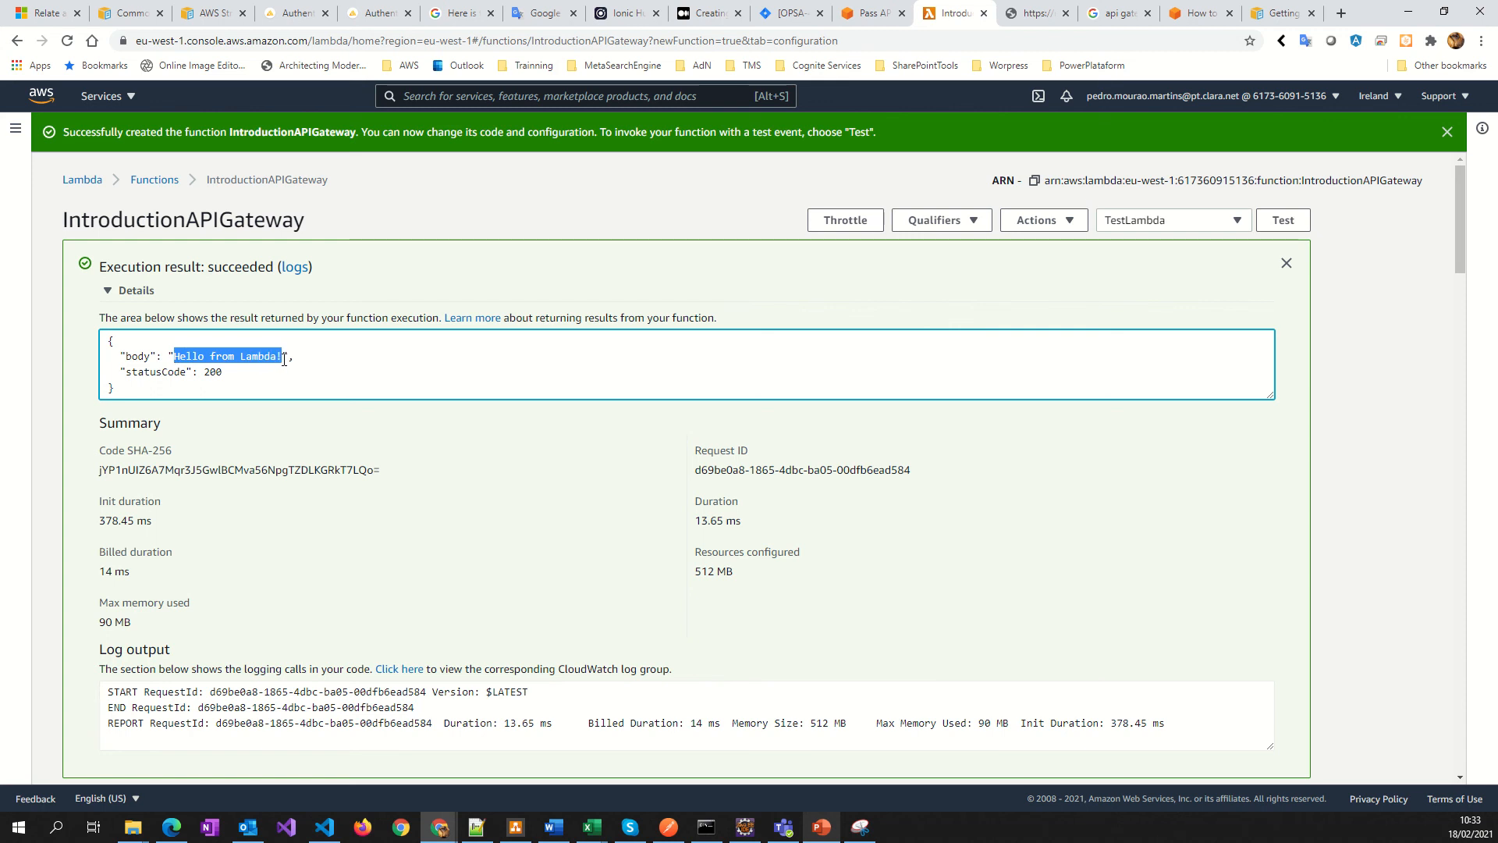
{"action": "left_click", "coordinate": [162, 356]}
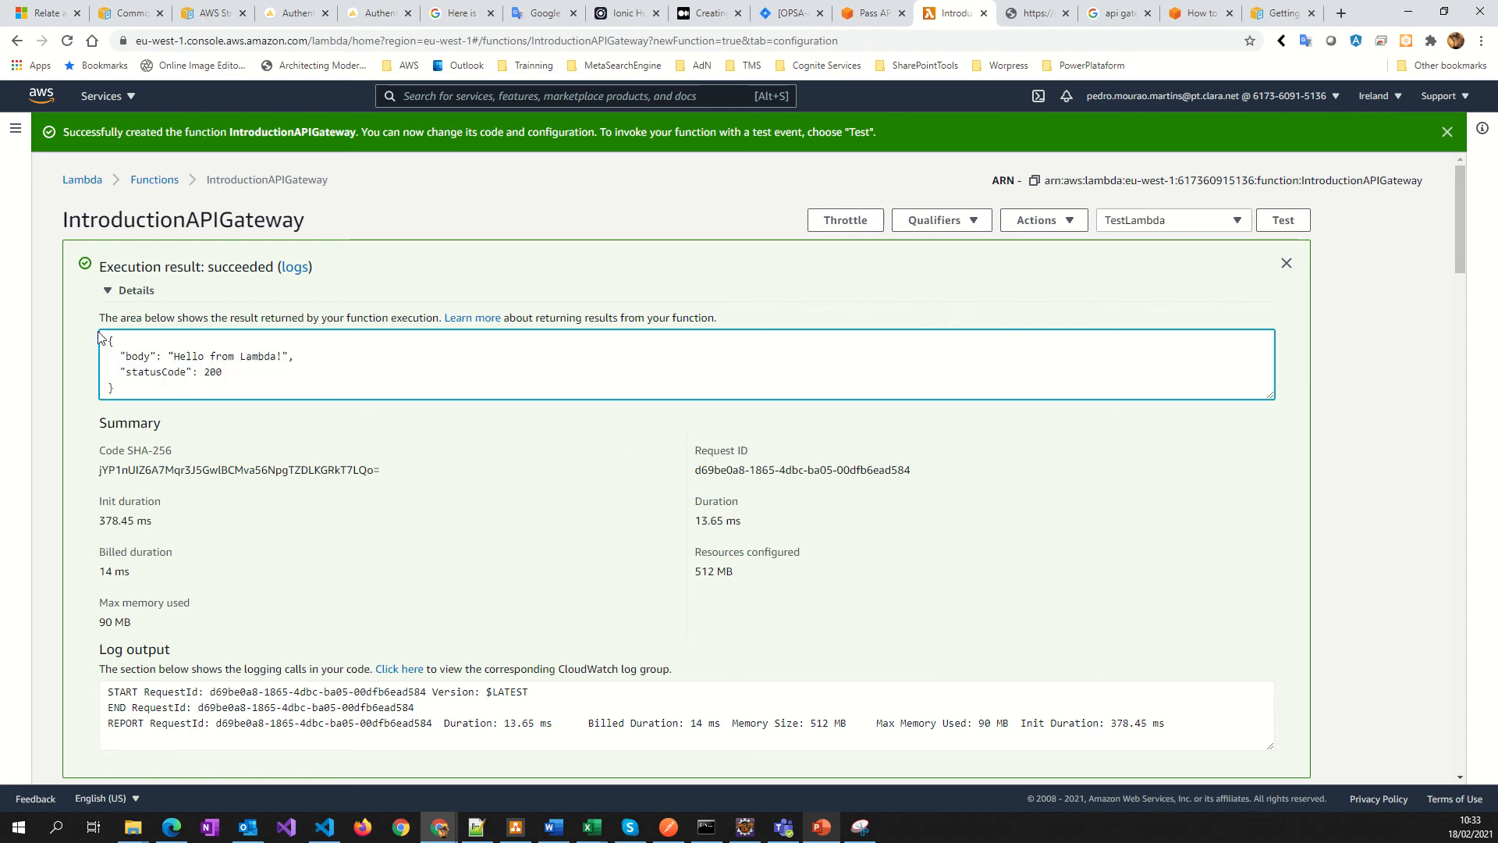
{"action": "left_click", "coordinate": [1286, 263]}
Begin adding an API Gateway trigger to the function, set to create a new API.
{"action": "left_click", "coordinate": [160, 475]}
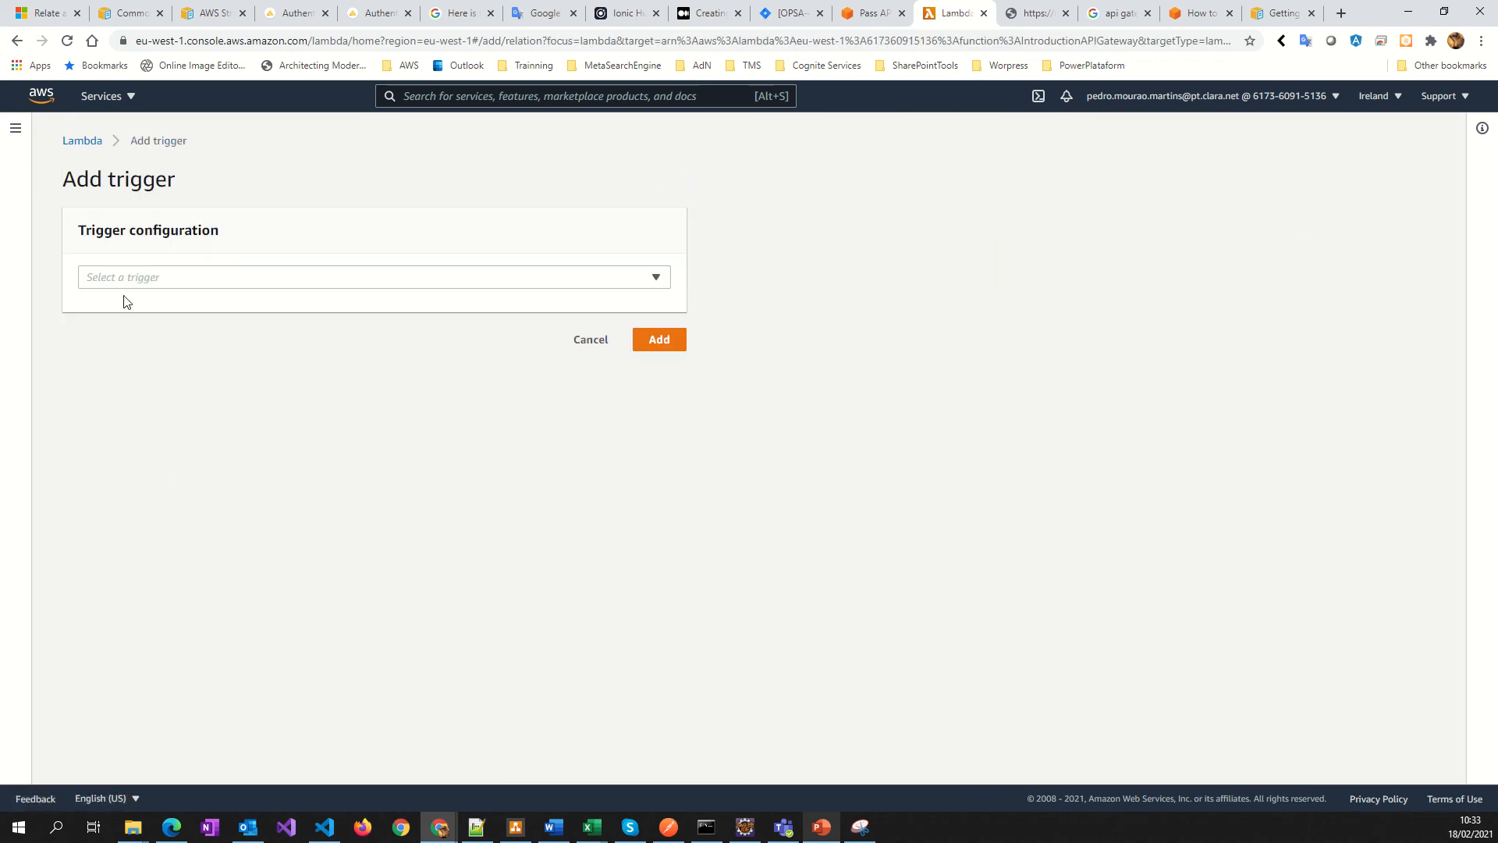
{"action": "left_click", "coordinate": [143, 280]}
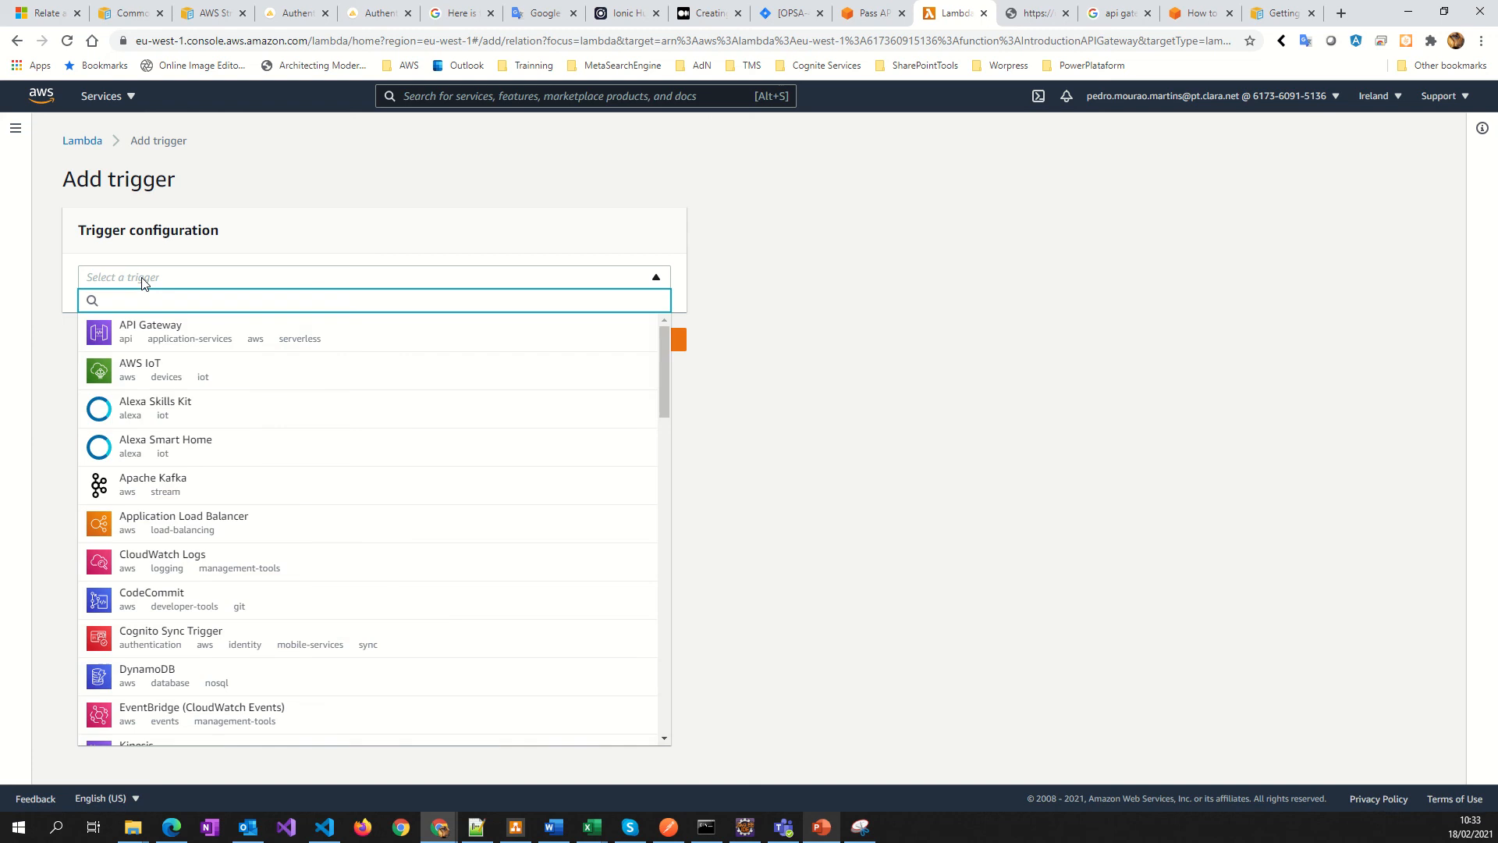
{"action": "left_click", "coordinate": [146, 338]}
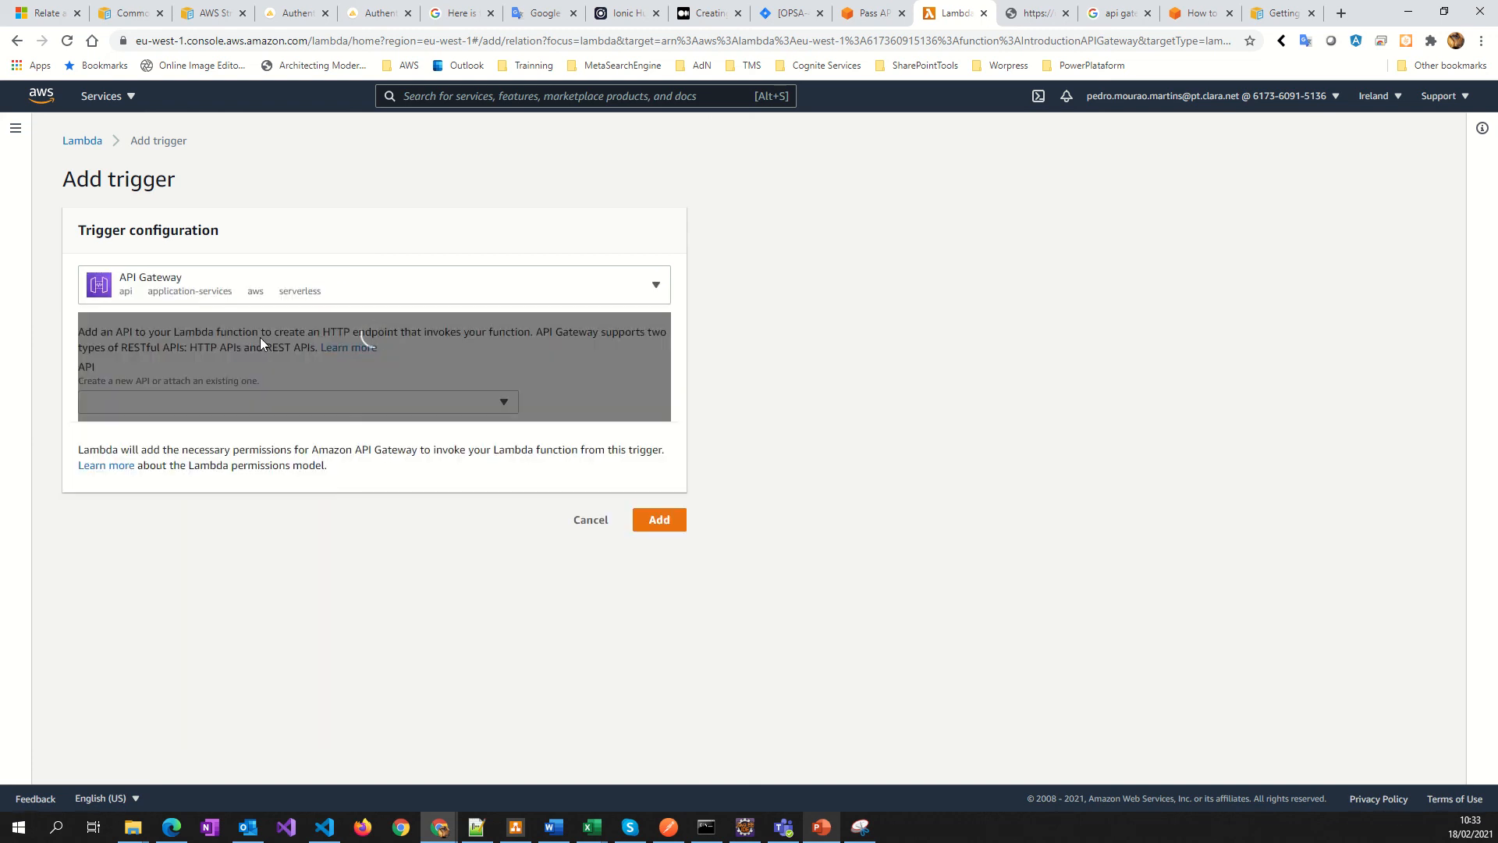
{"action": "left_click", "coordinate": [187, 410]}
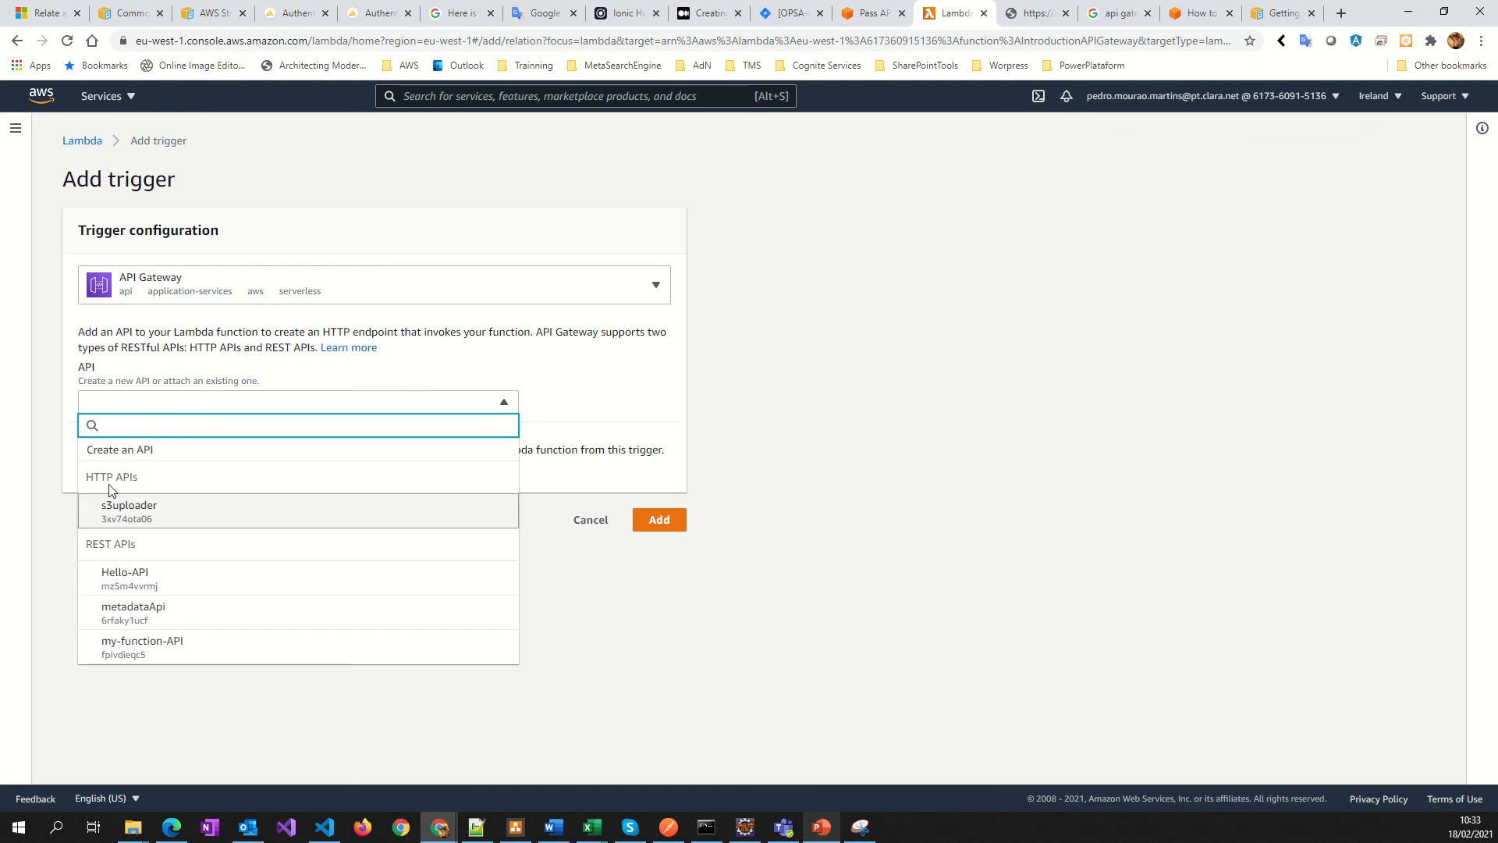
{"action": "left_click", "coordinate": [125, 452]}
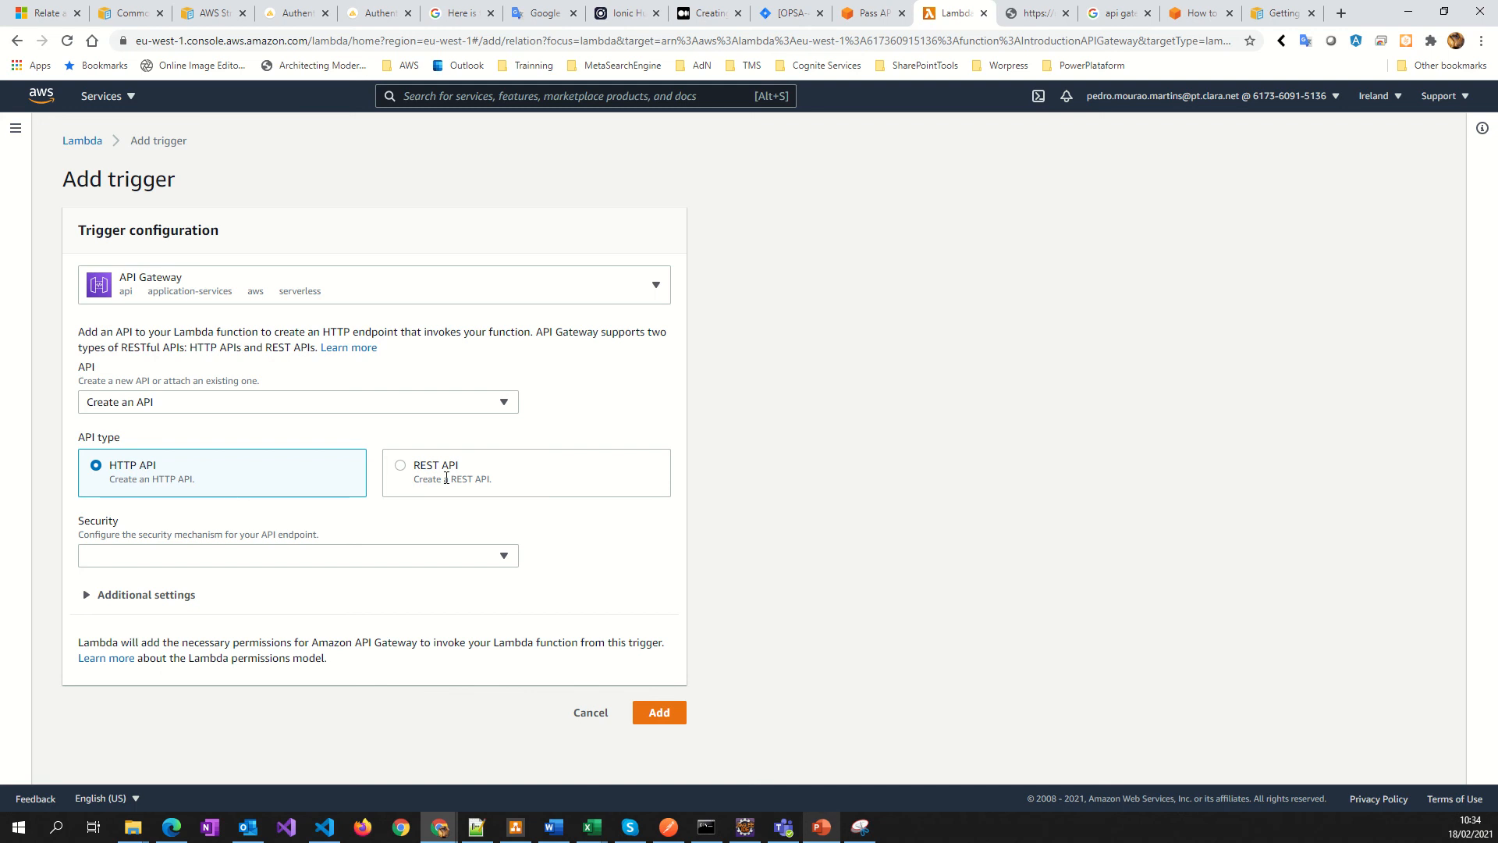
Set the trigger's API type to REST API with Open security and add it to the function.
{"action": "left_click", "coordinate": [402, 467]}
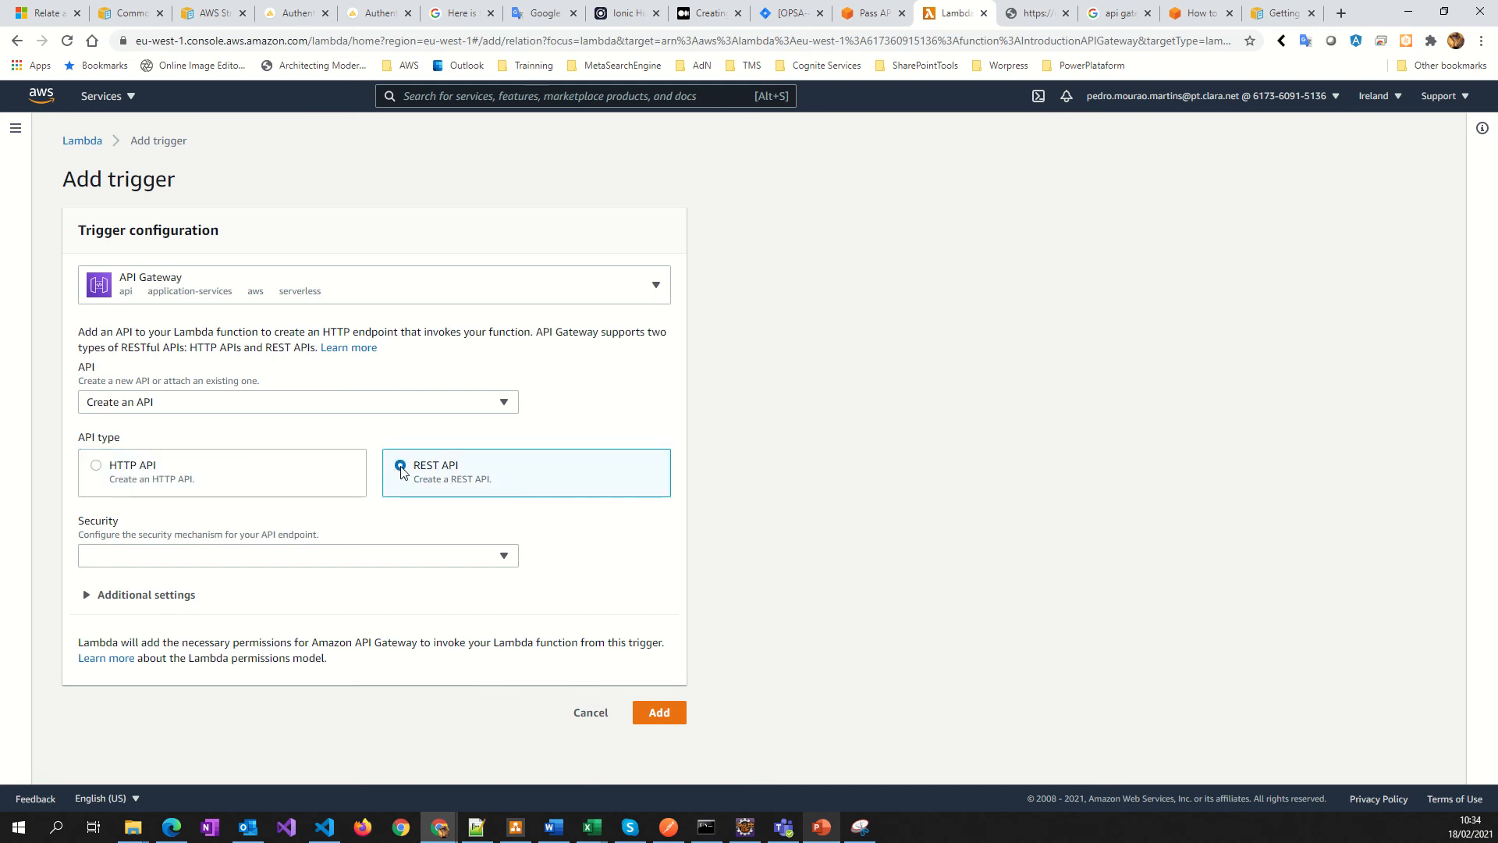
{"action": "left_click", "coordinate": [328, 556]}
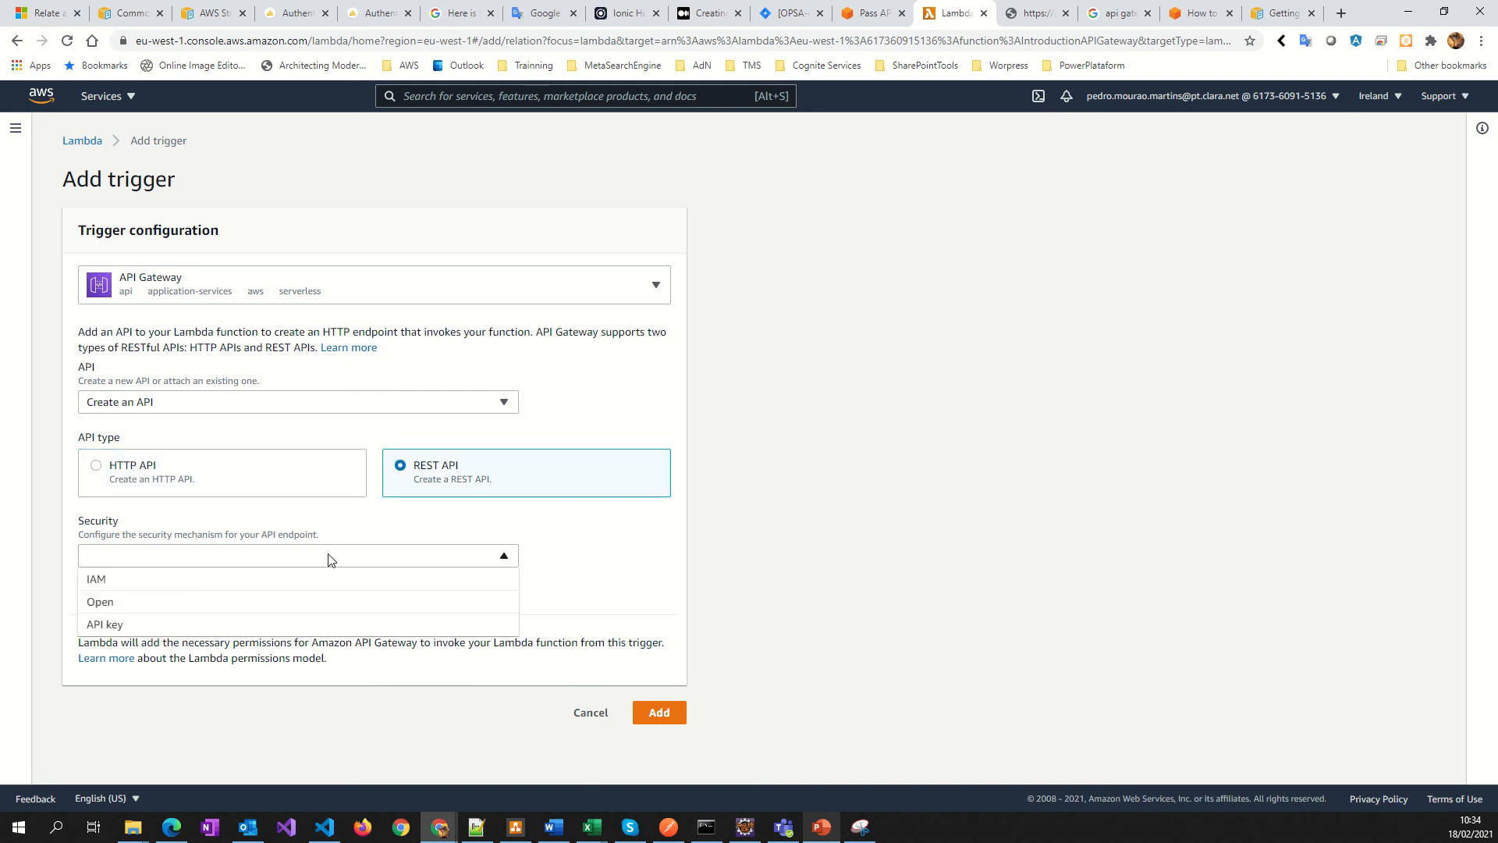
{"action": "left_click", "coordinate": [110, 606]}
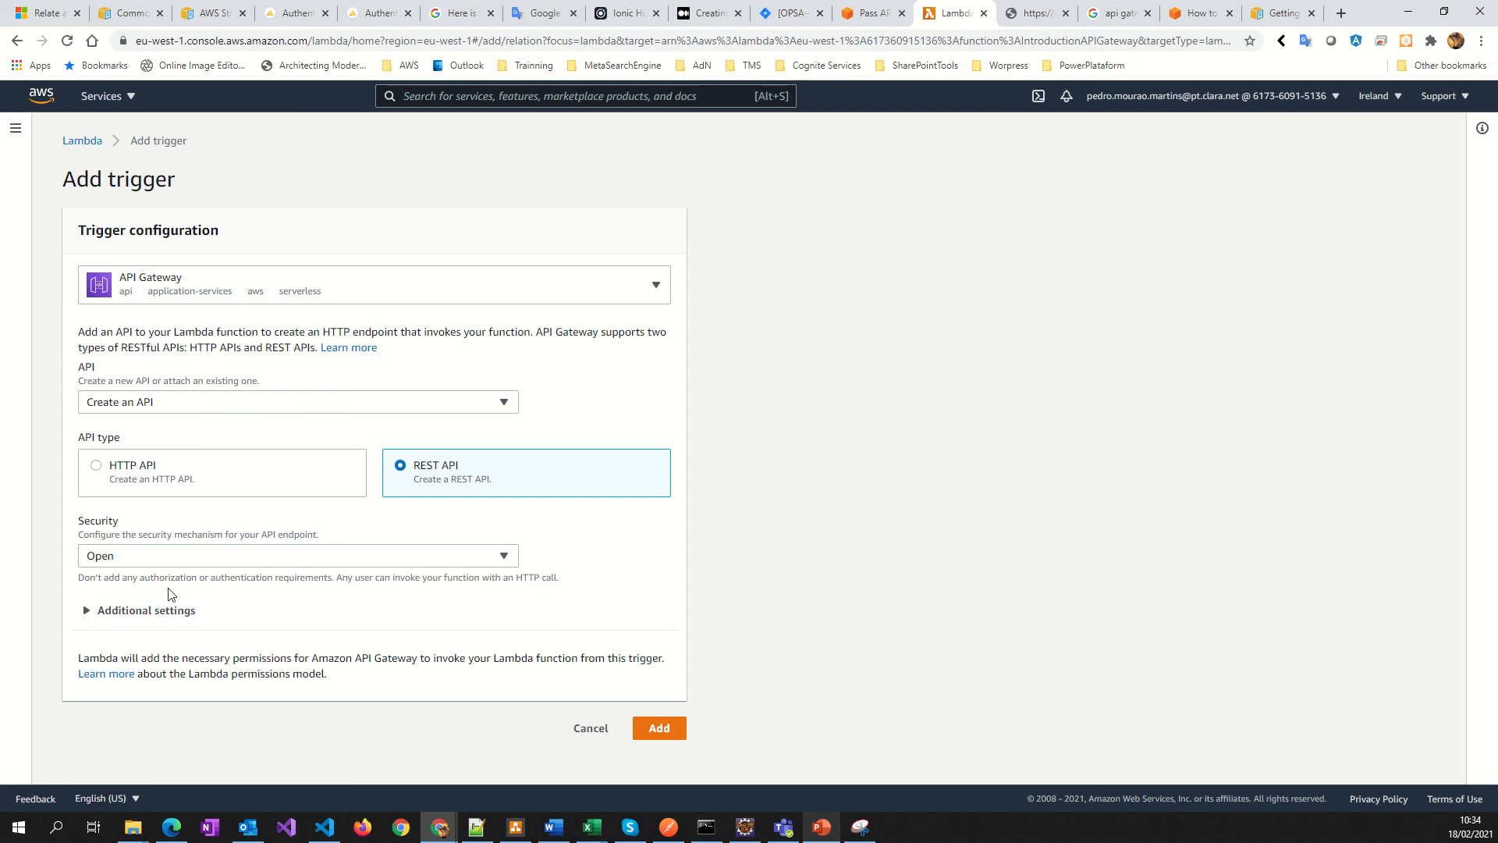
{"action": "left_click", "coordinate": [679, 734]}
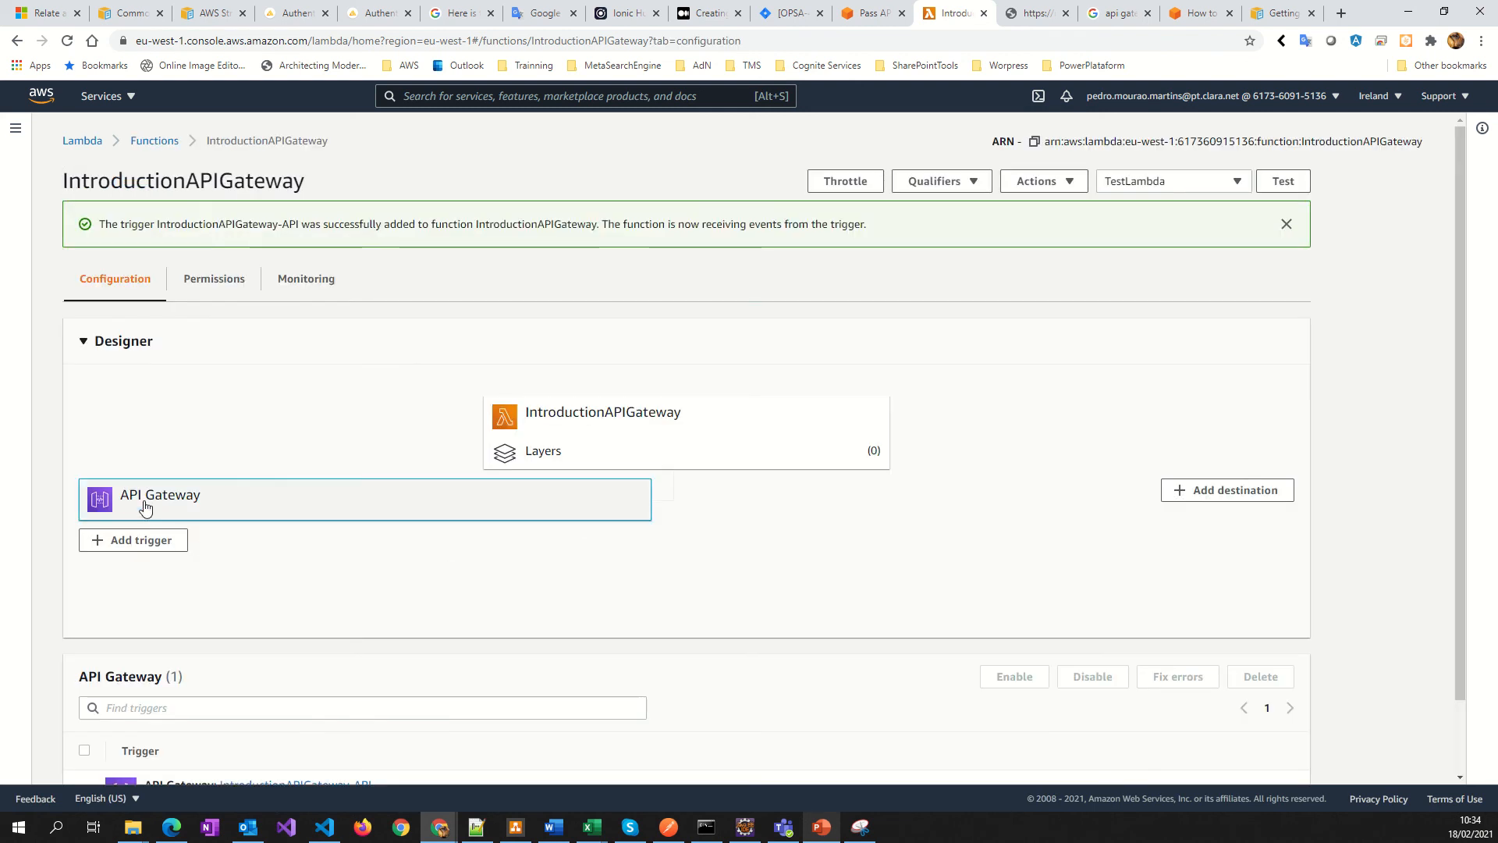
Open IntroductionAPIGateway-API from the function's trigger details and review its settings, from the general settings to the binary media types.
{"action": "scroll", "coordinate": [278, 575], "scroll_direction": "down", "scroll_amount": 2}
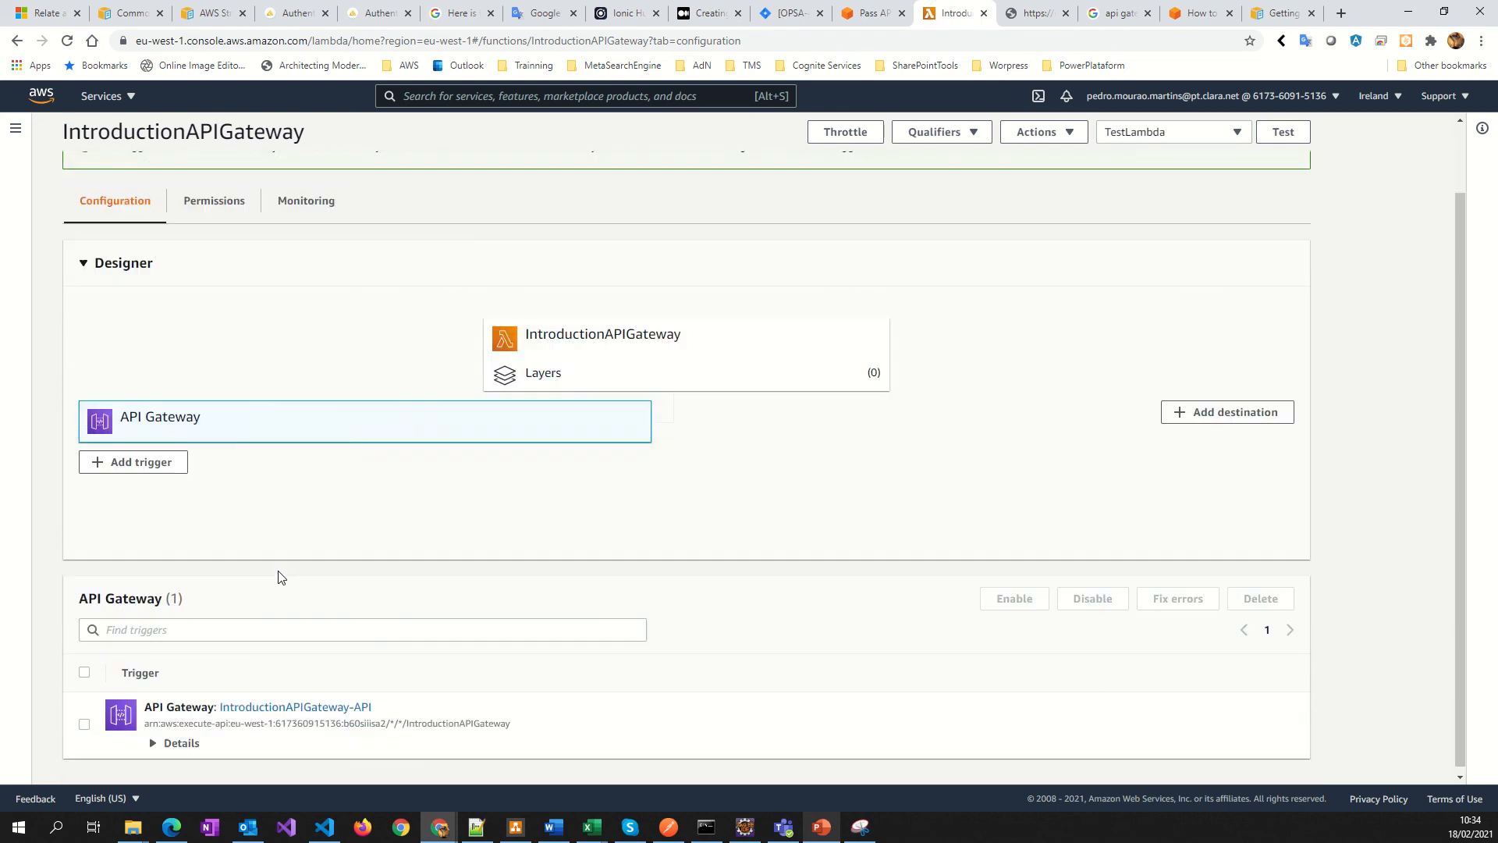
{"action": "left_click", "coordinate": [364, 702]}
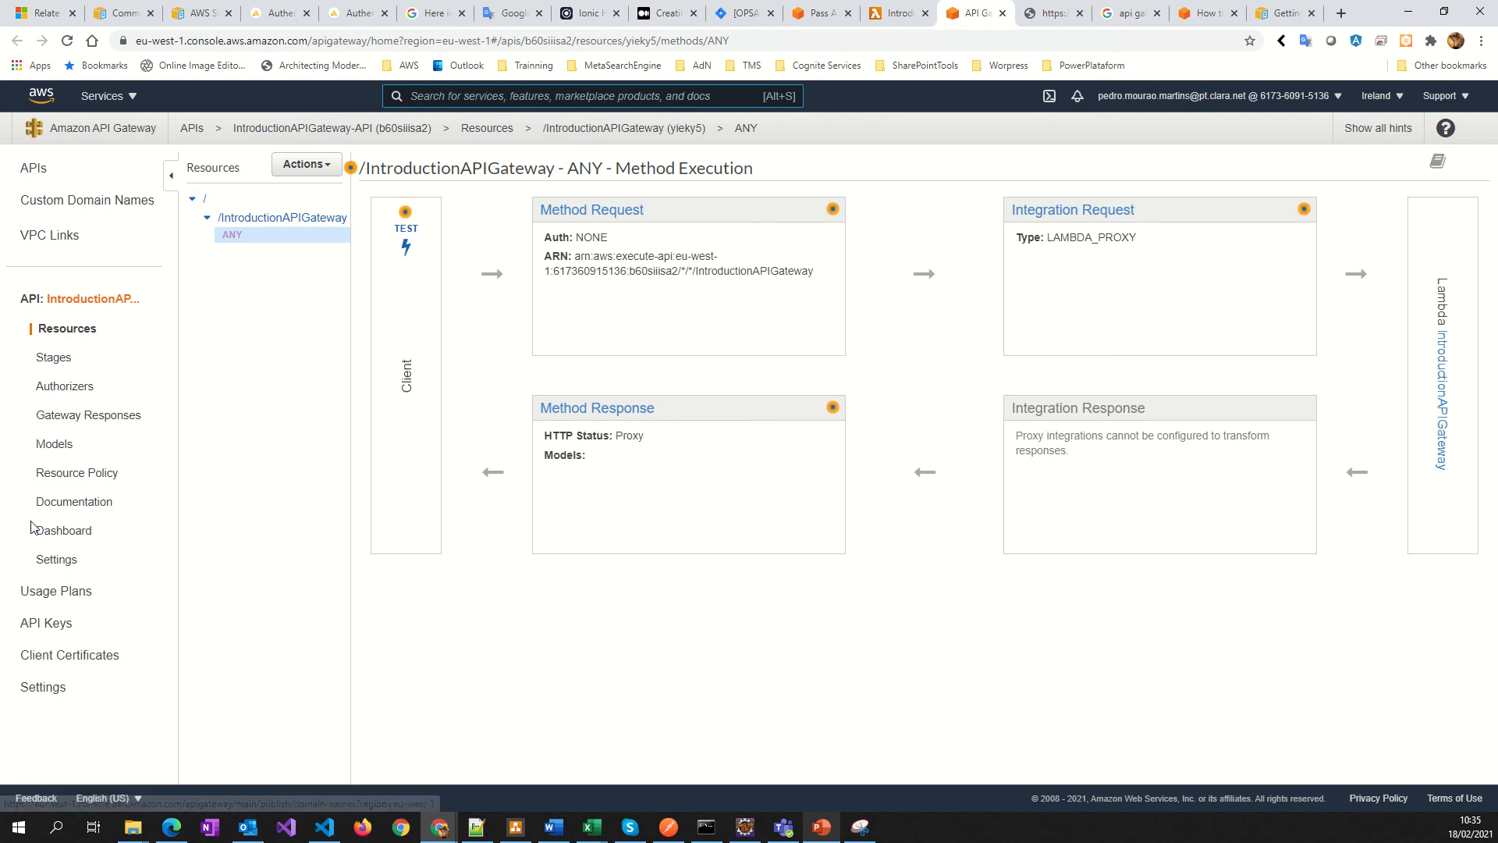
{"action": "left_click", "coordinate": [56, 562]}
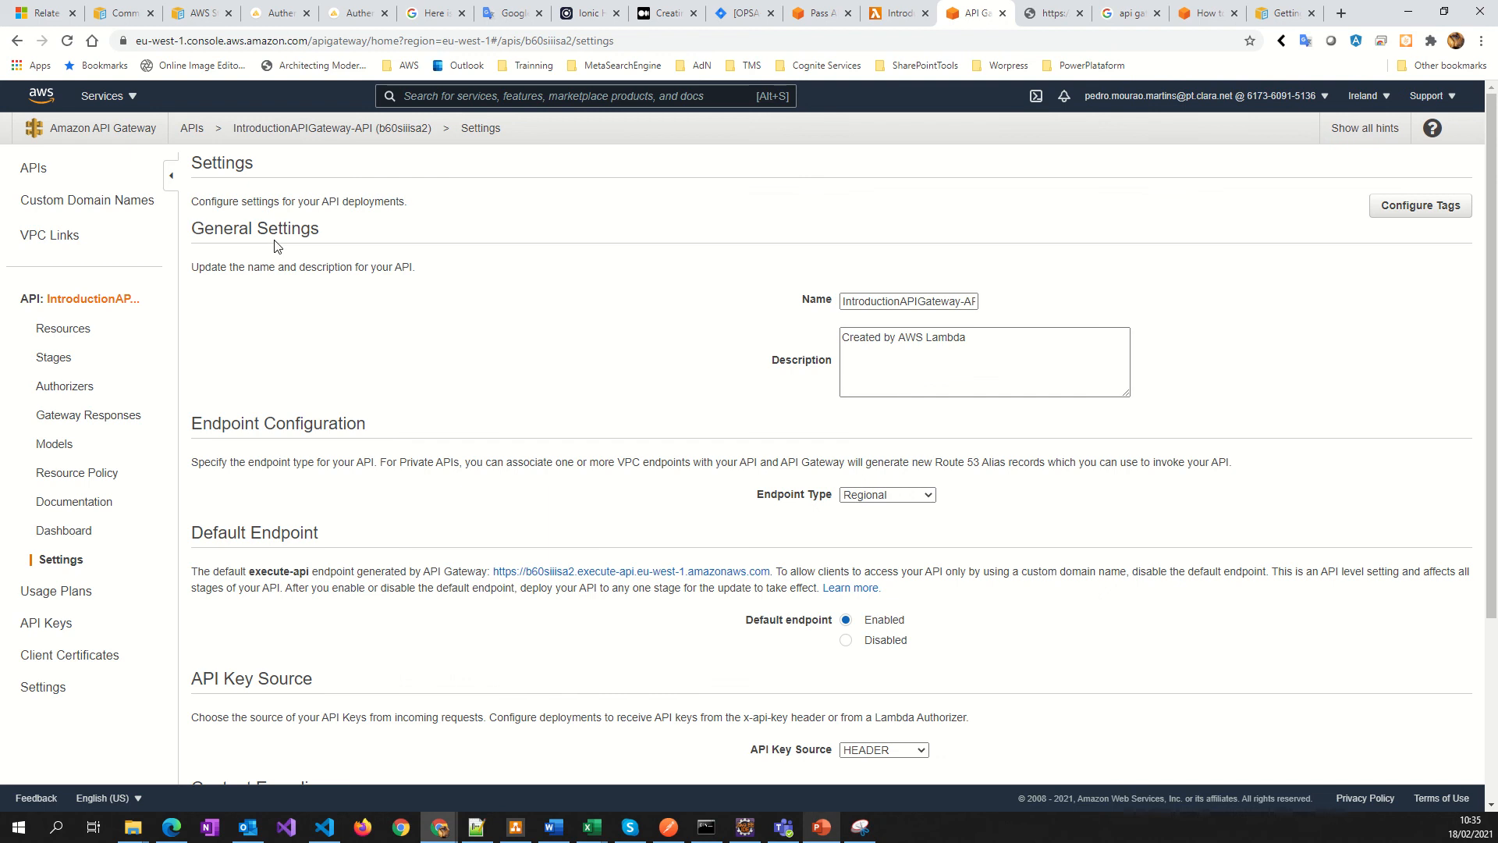
{"action": "scroll", "coordinate": [464, 578], "scroll_direction": "down", "scroll_amount": 1}
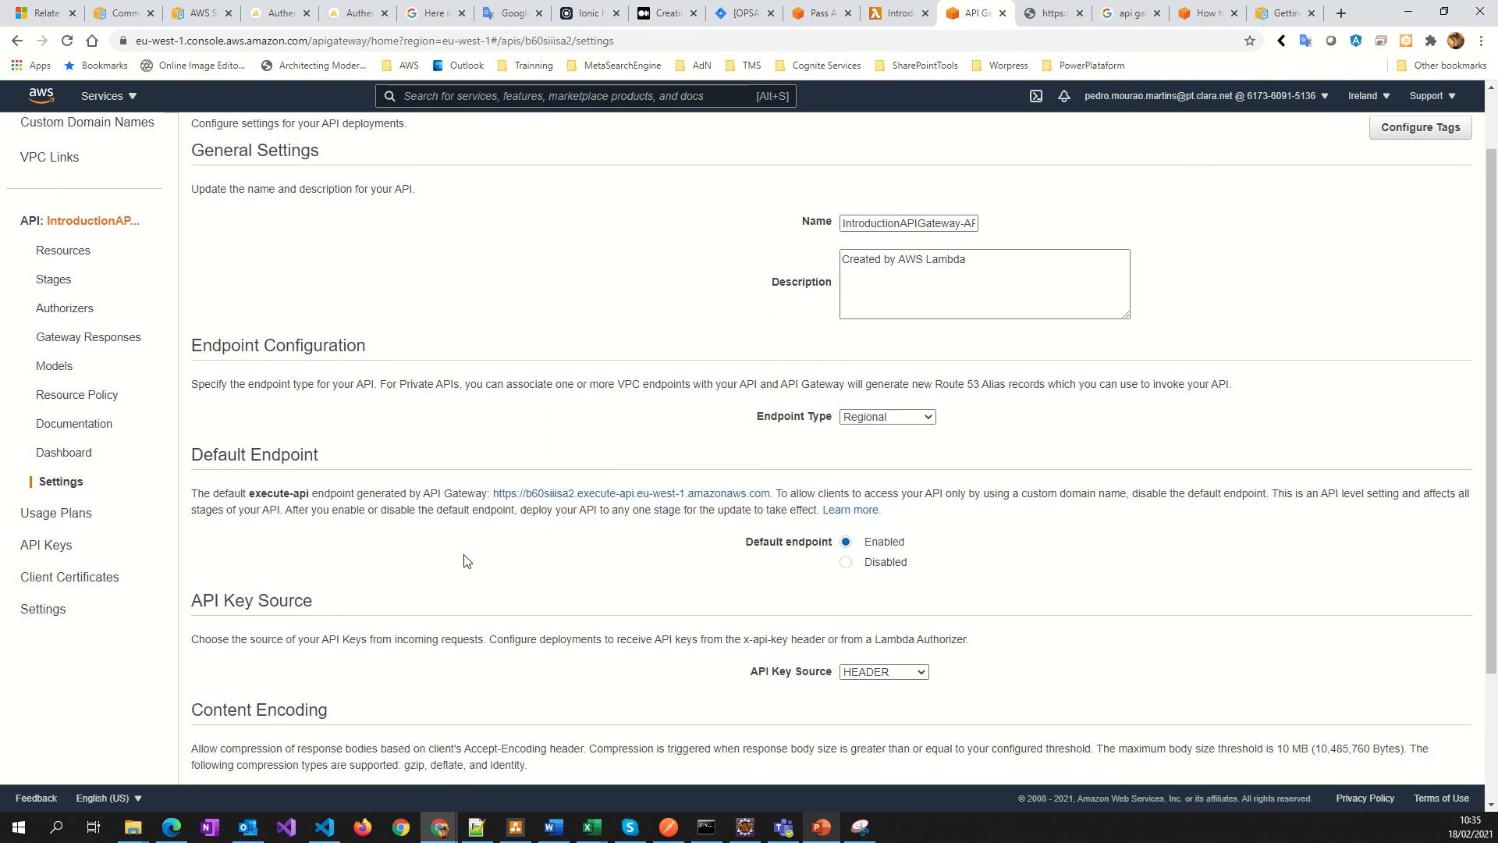
{"action": "scroll", "coordinate": [459, 608], "scroll_direction": "down", "scroll_amount": 2}
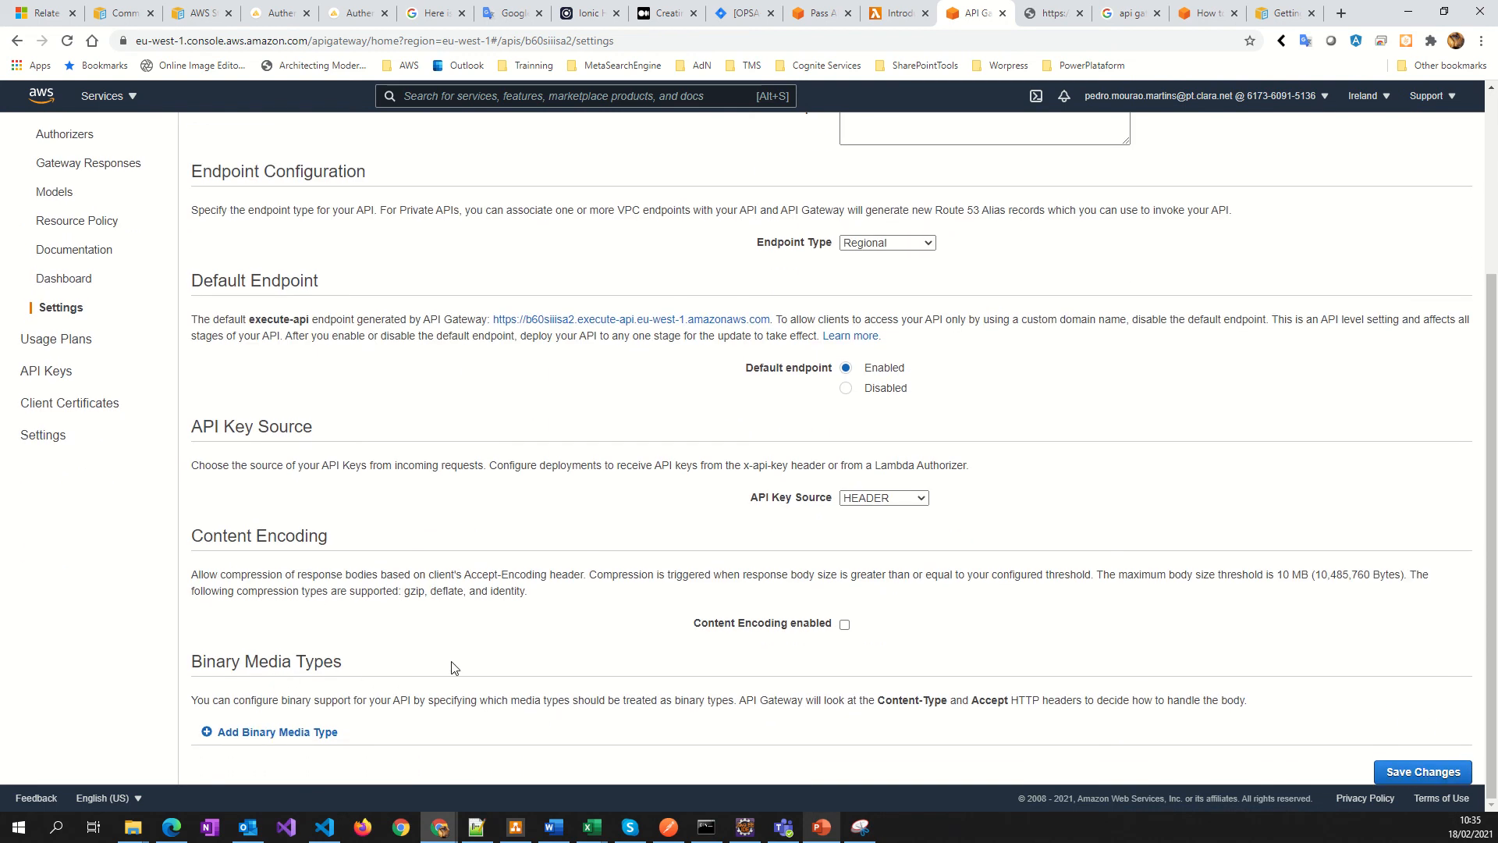
{"action": "scroll", "coordinate": [451, 667], "scroll_direction": "up", "scroll_amount": 2}
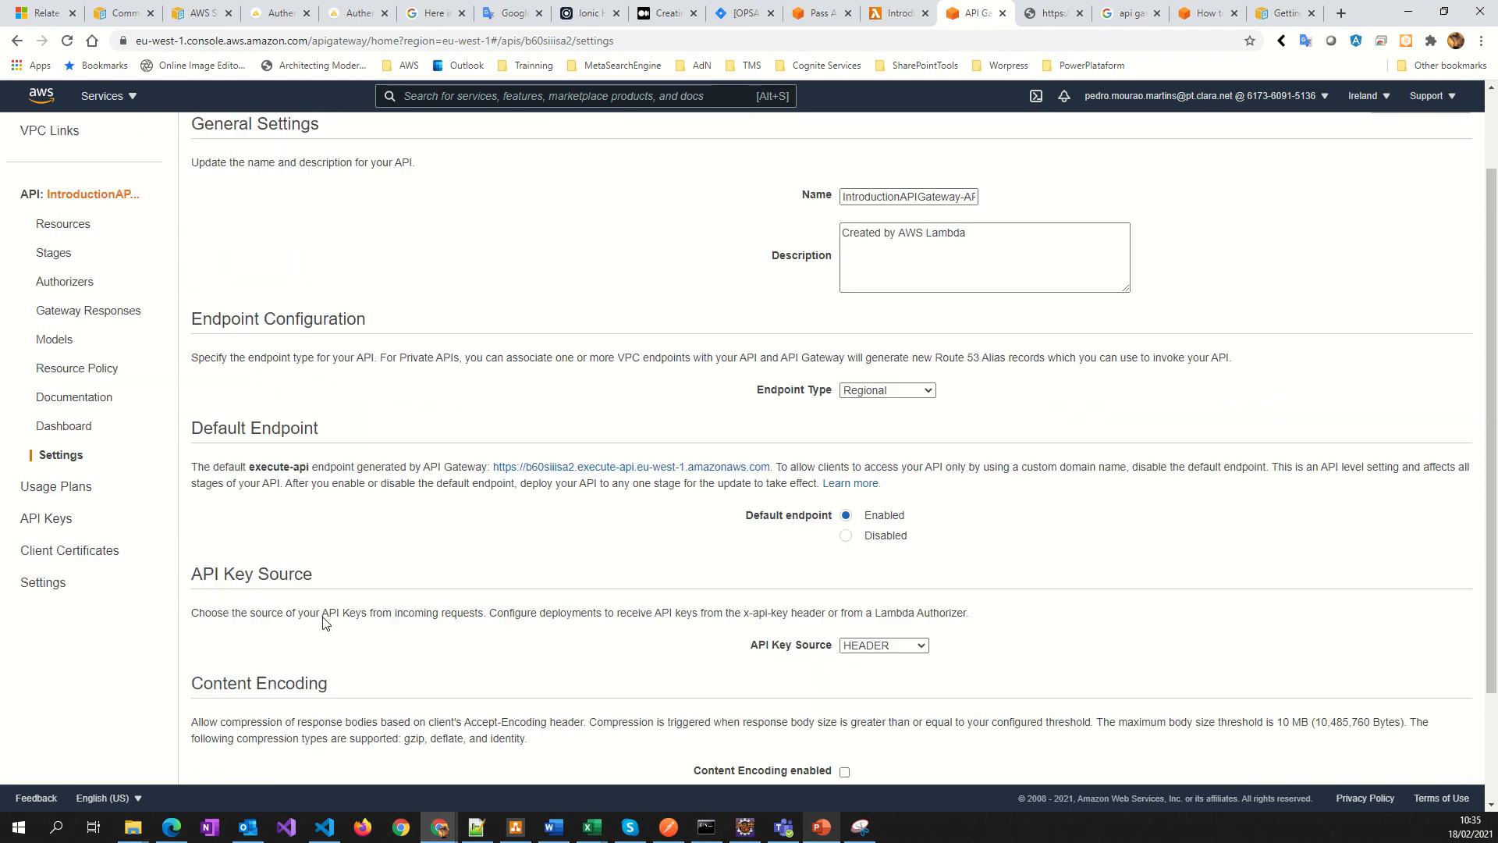
{"action": "scroll", "coordinate": [362, 595], "scroll_direction": "up", "scroll_amount": 1}
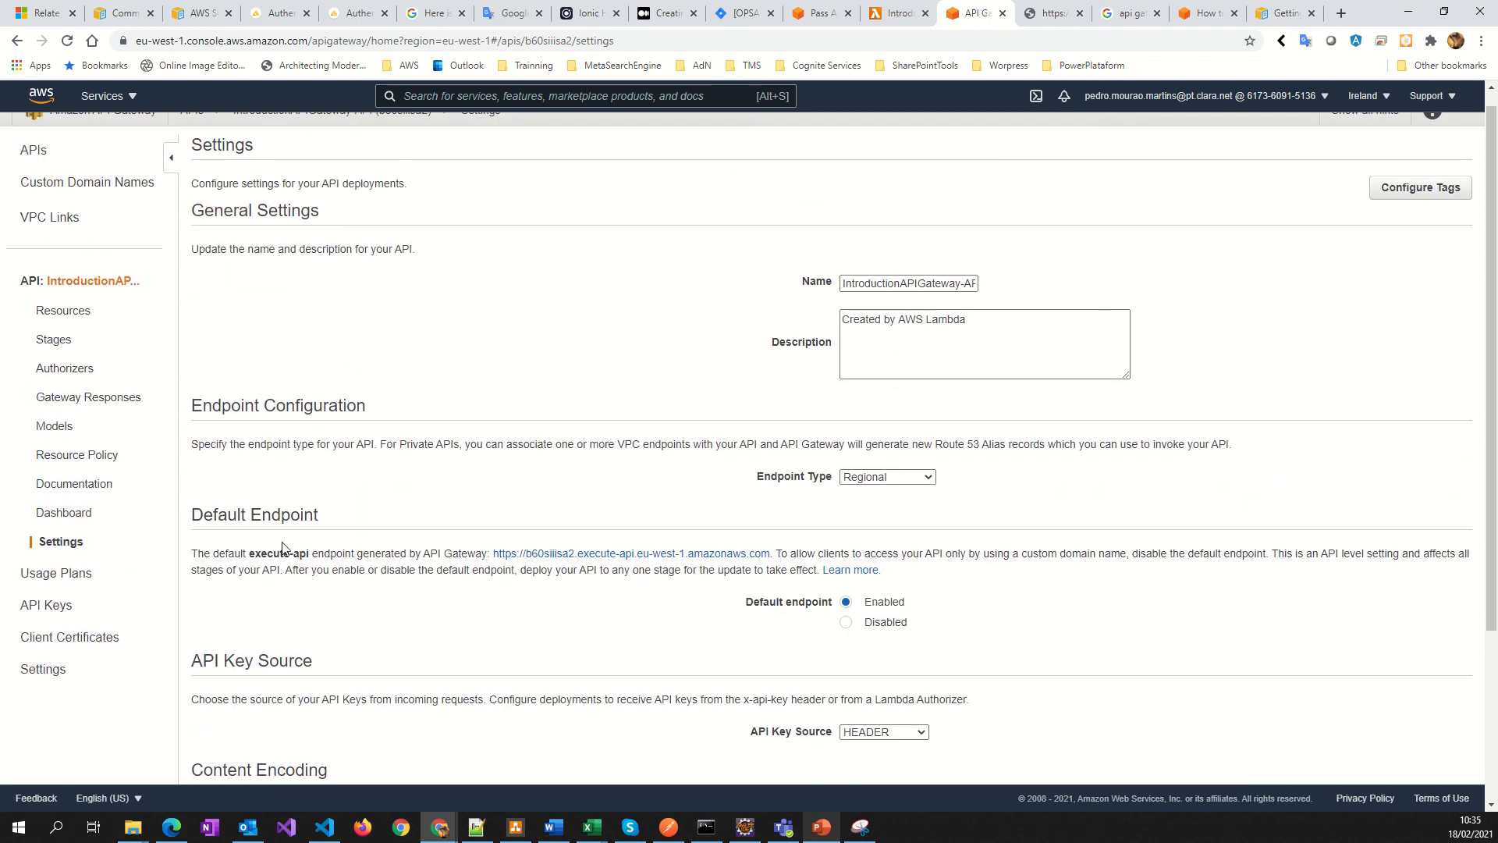
{"action": "scroll", "coordinate": [341, 523], "scroll_direction": "up", "scroll_amount": 1}
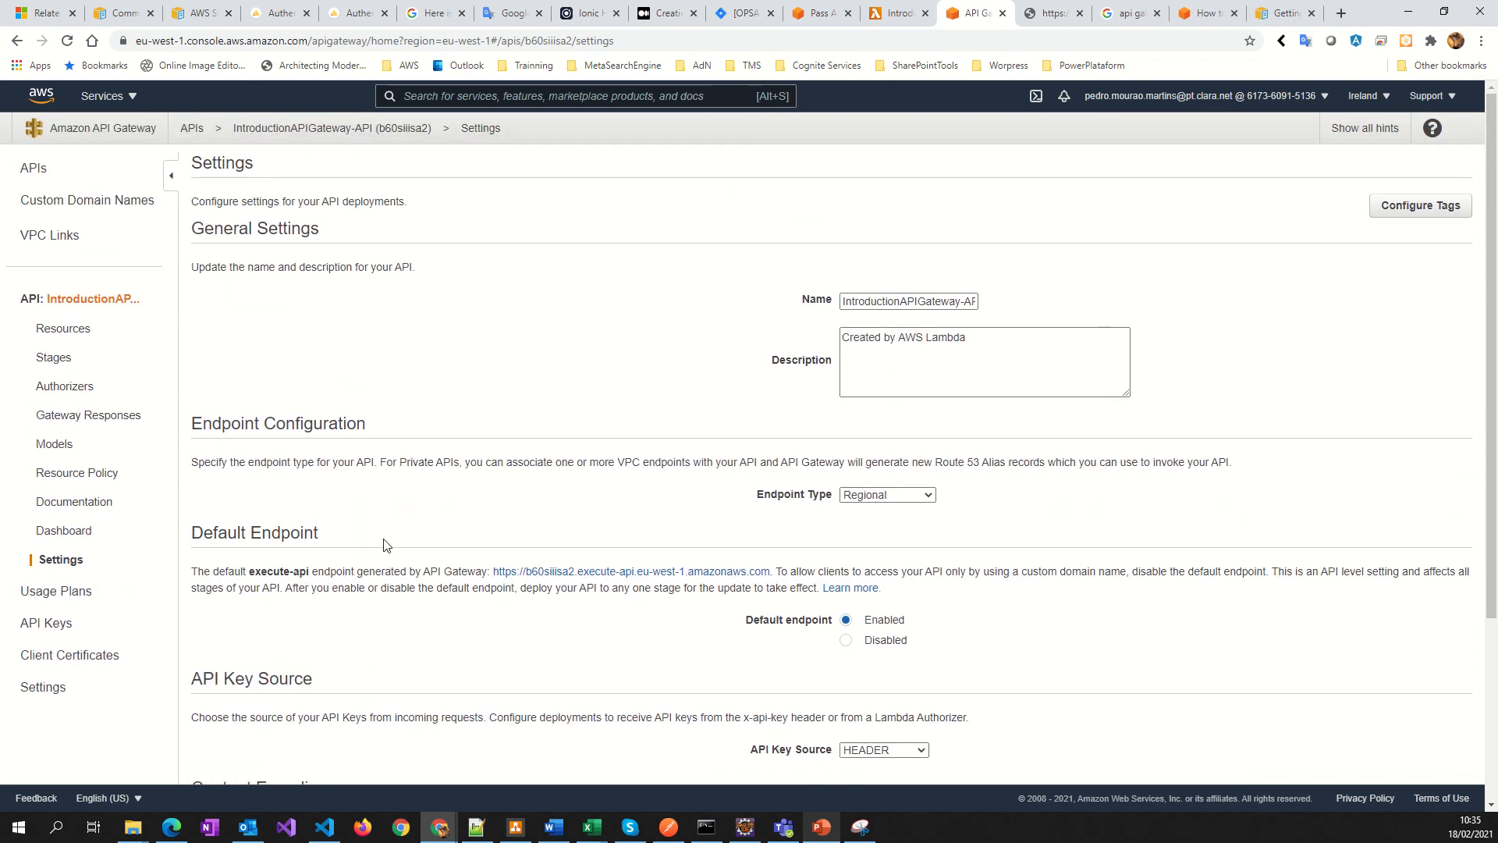
Open the API's default stage, load its invoke URL in a new browser tab, and reload to check the response.
{"action": "left_click", "coordinate": [60, 363]}
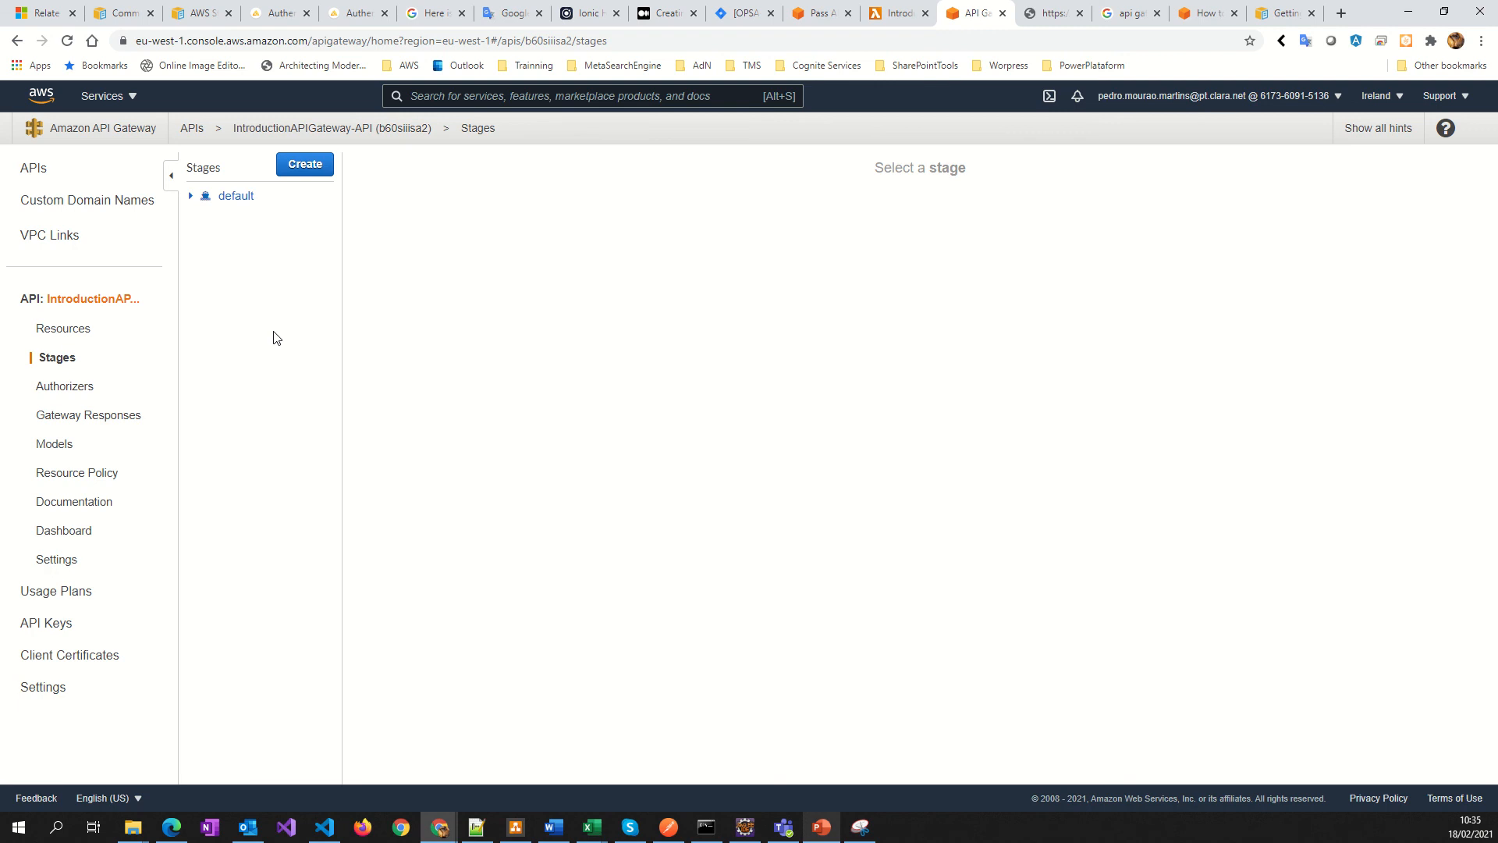
{"action": "left_click", "coordinate": [248, 200]}
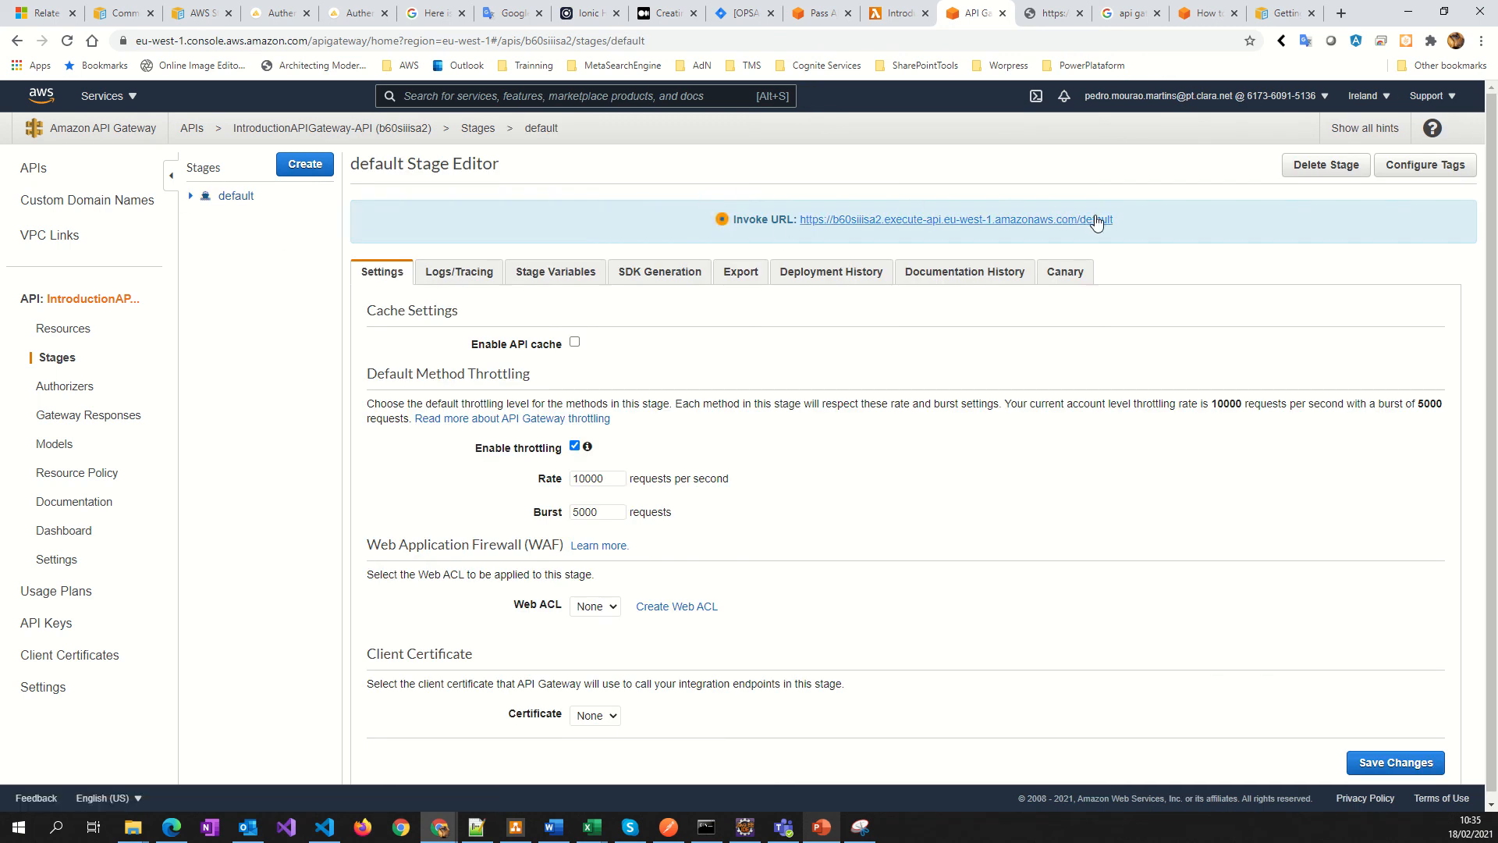
{"action": "left_click_drag", "start_coordinate": [1115, 219], "coordinate": [798, 230]}
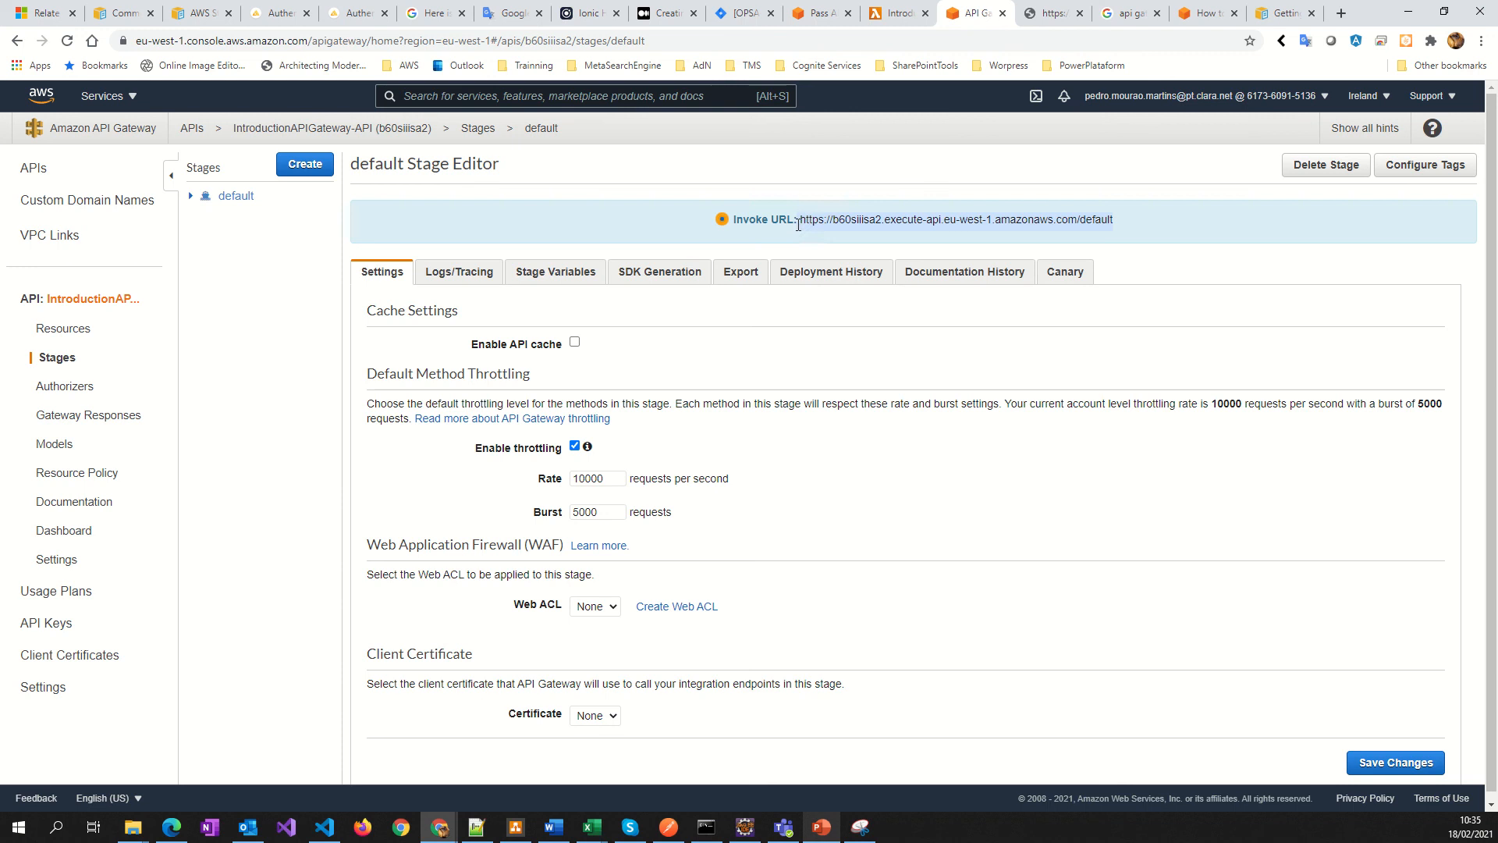
{"action": "right_click", "coordinate": [975, 231]}
{"action": "left_click", "coordinate": [1011, 237]}
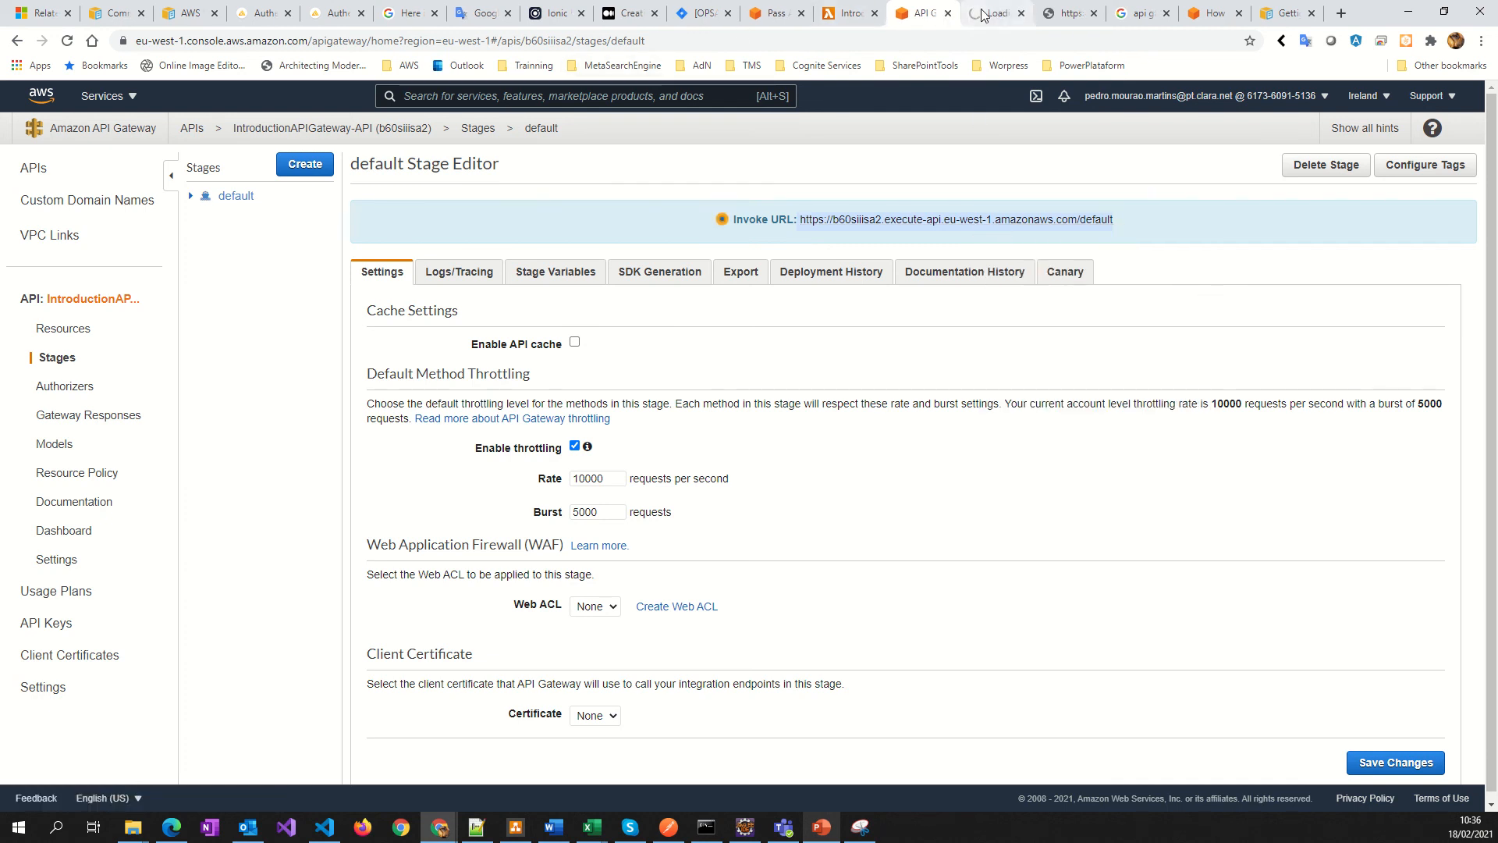
{"action": "key", "text": "ctrl+Tab"}
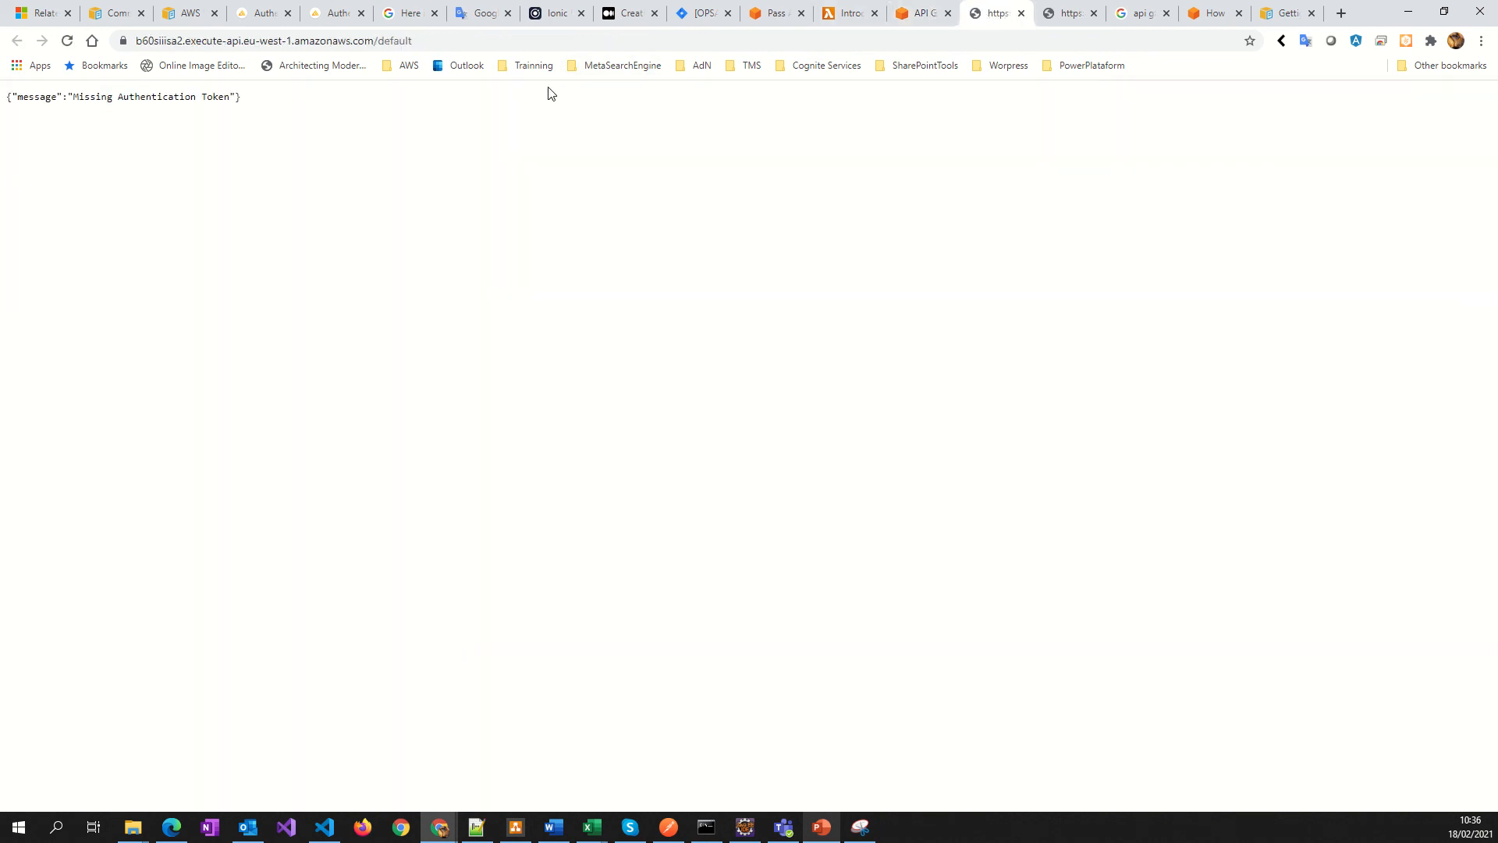
{"action": "left_click", "coordinate": [68, 45]}
{"action": "left_click_drag", "start_coordinate": [251, 100], "coordinate": [7, 109]}
Try to call the API by appending /Hello to the default stage's invoke URL.
{"action": "left_click", "coordinate": [458, 37]}
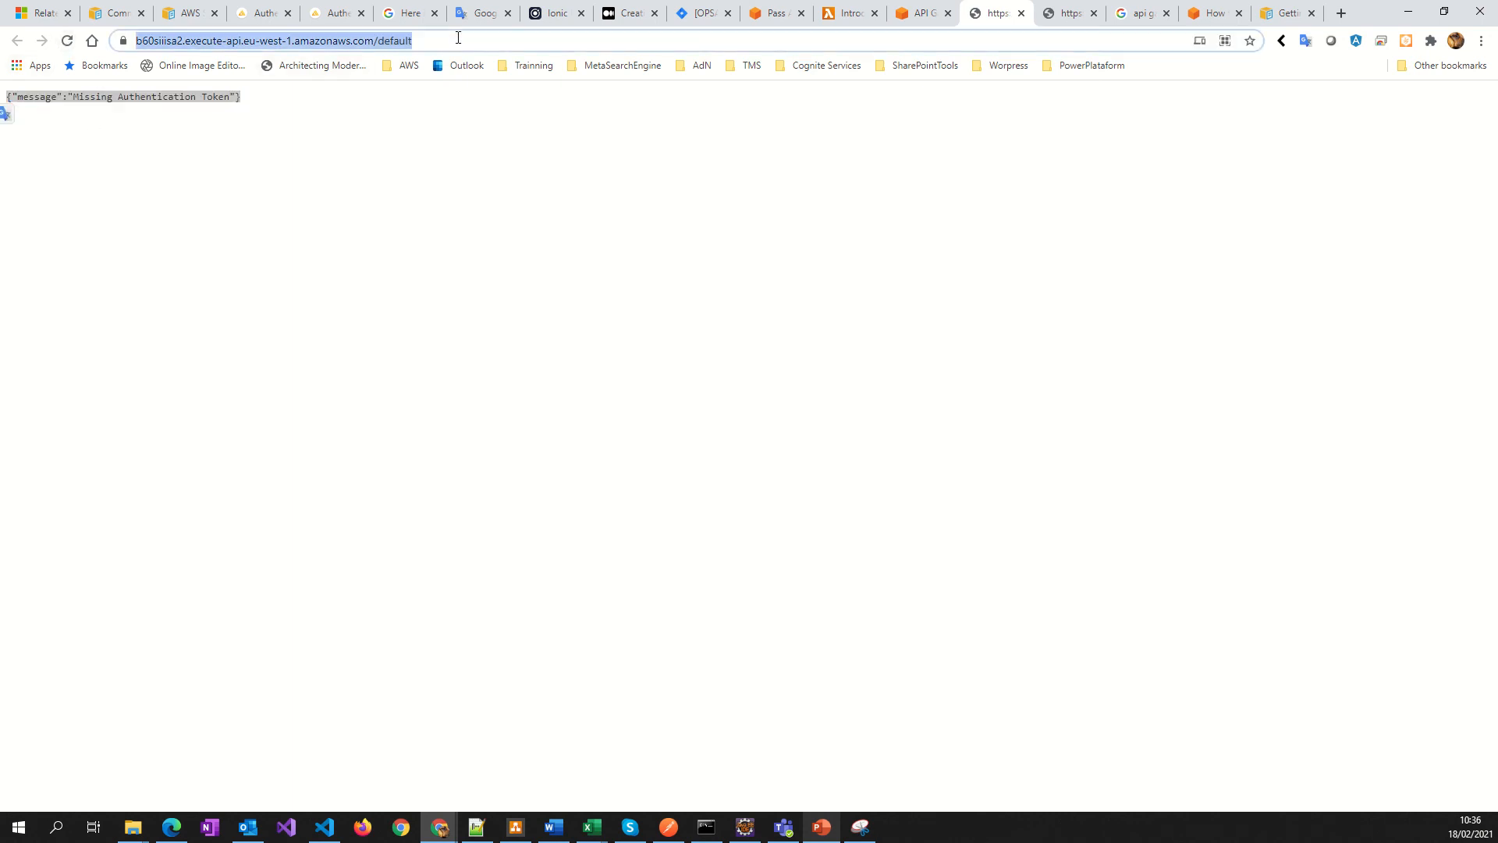
{"action": "left_click", "coordinate": [459, 38]}
{"action": "type", "text": "//"}
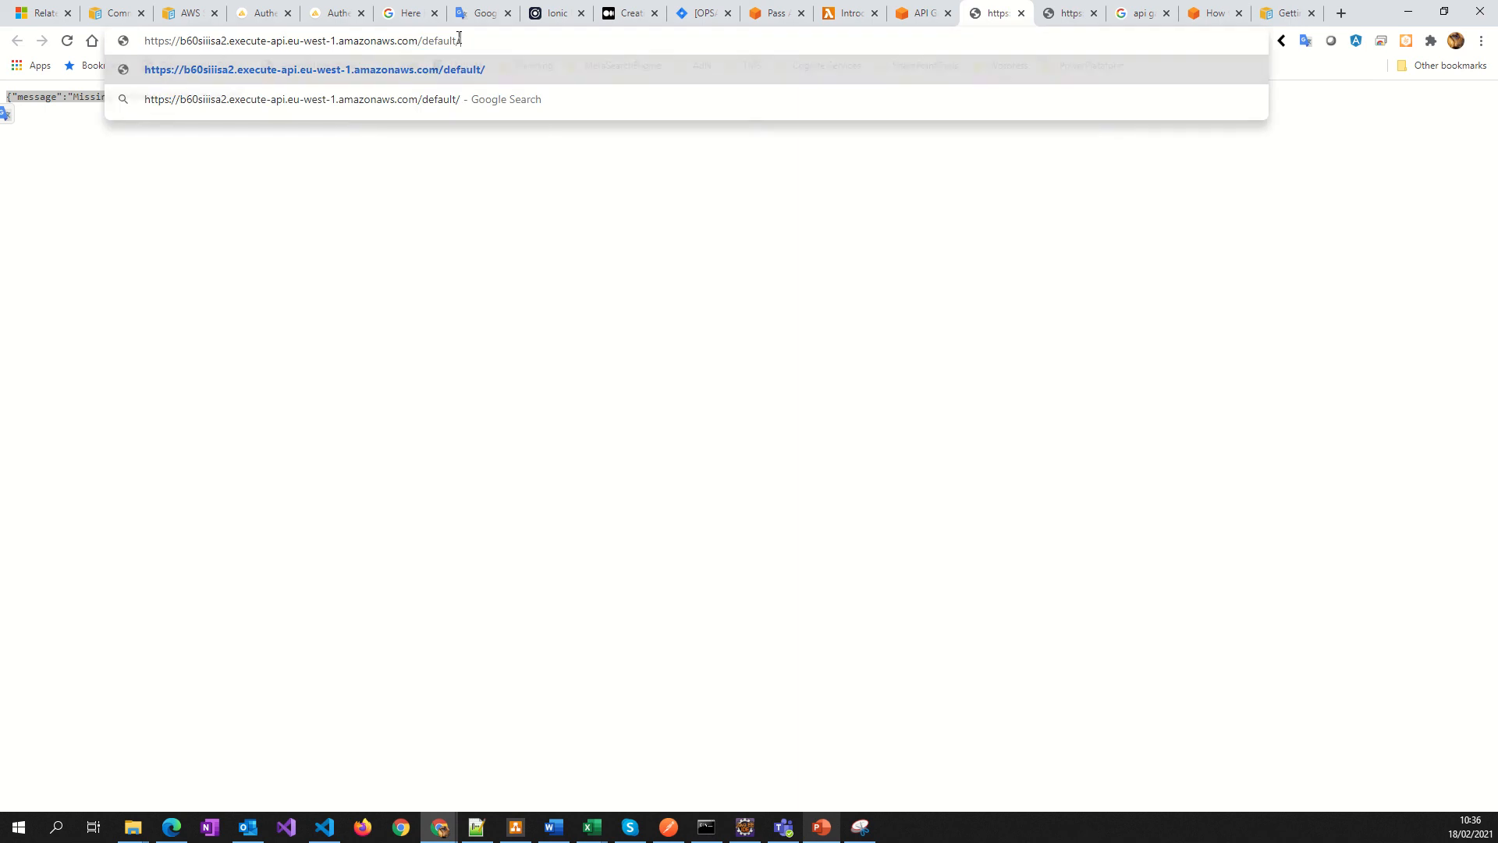
{"action": "left_click", "coordinate": [420, 39]}
{"action": "type", "text": "Hello"}
{"action": "key", "text": "Return"}
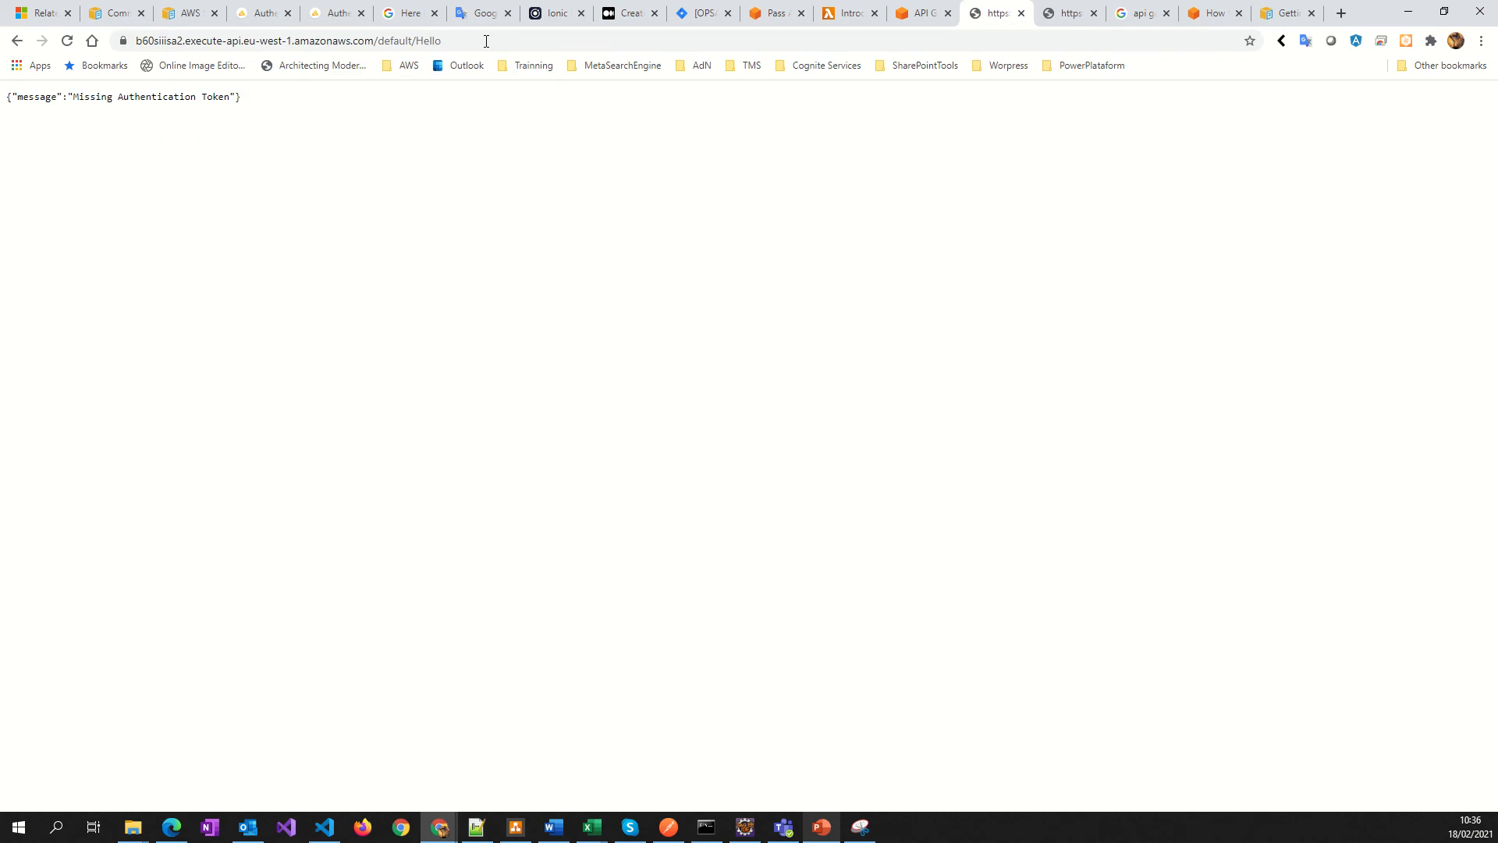
{"action": "left_click", "coordinate": [469, 45]}
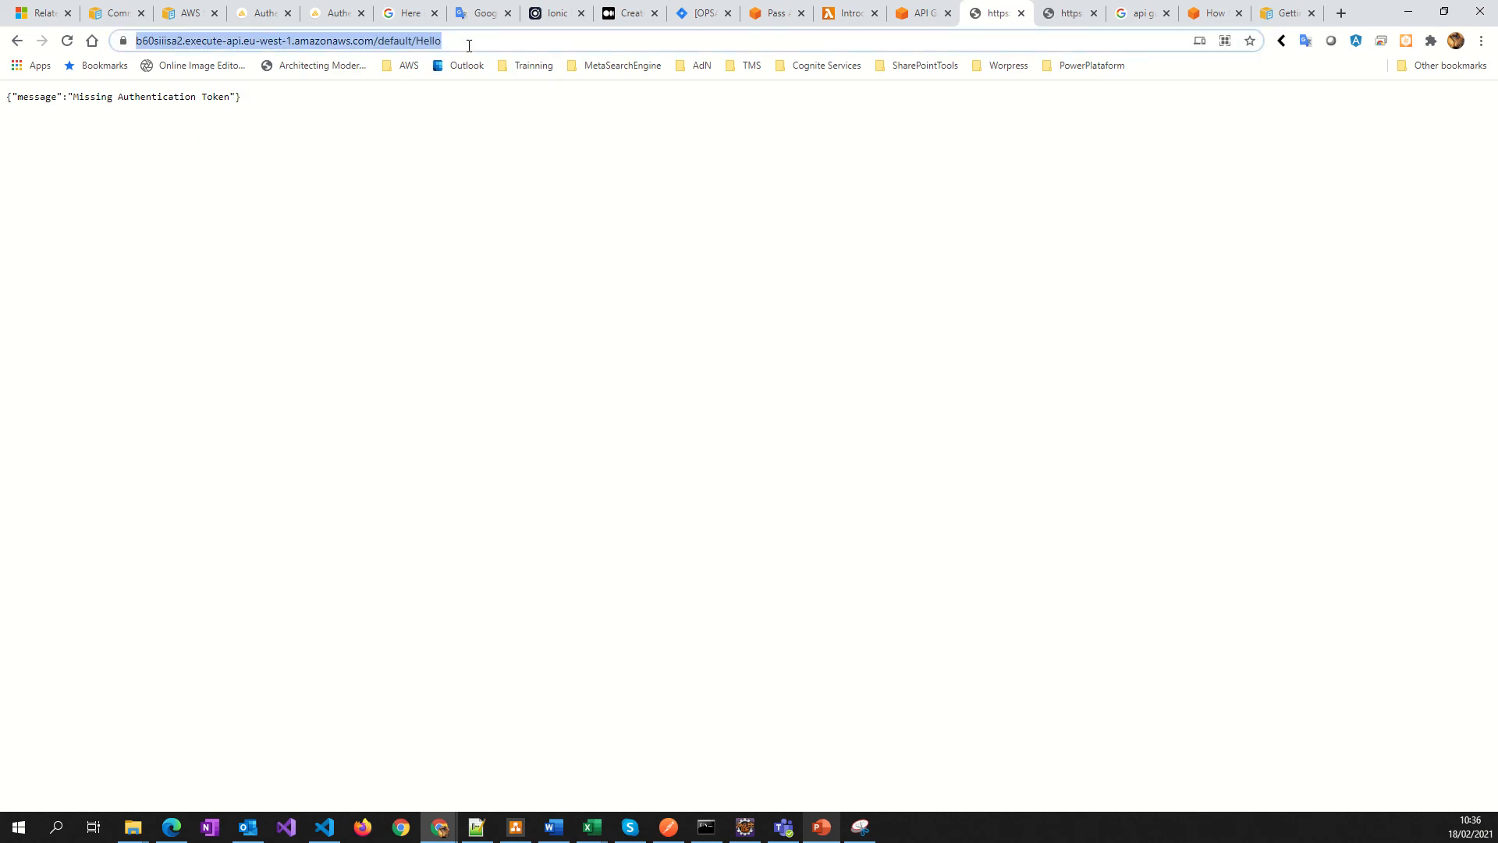
{"action": "key", "text": "Return"}
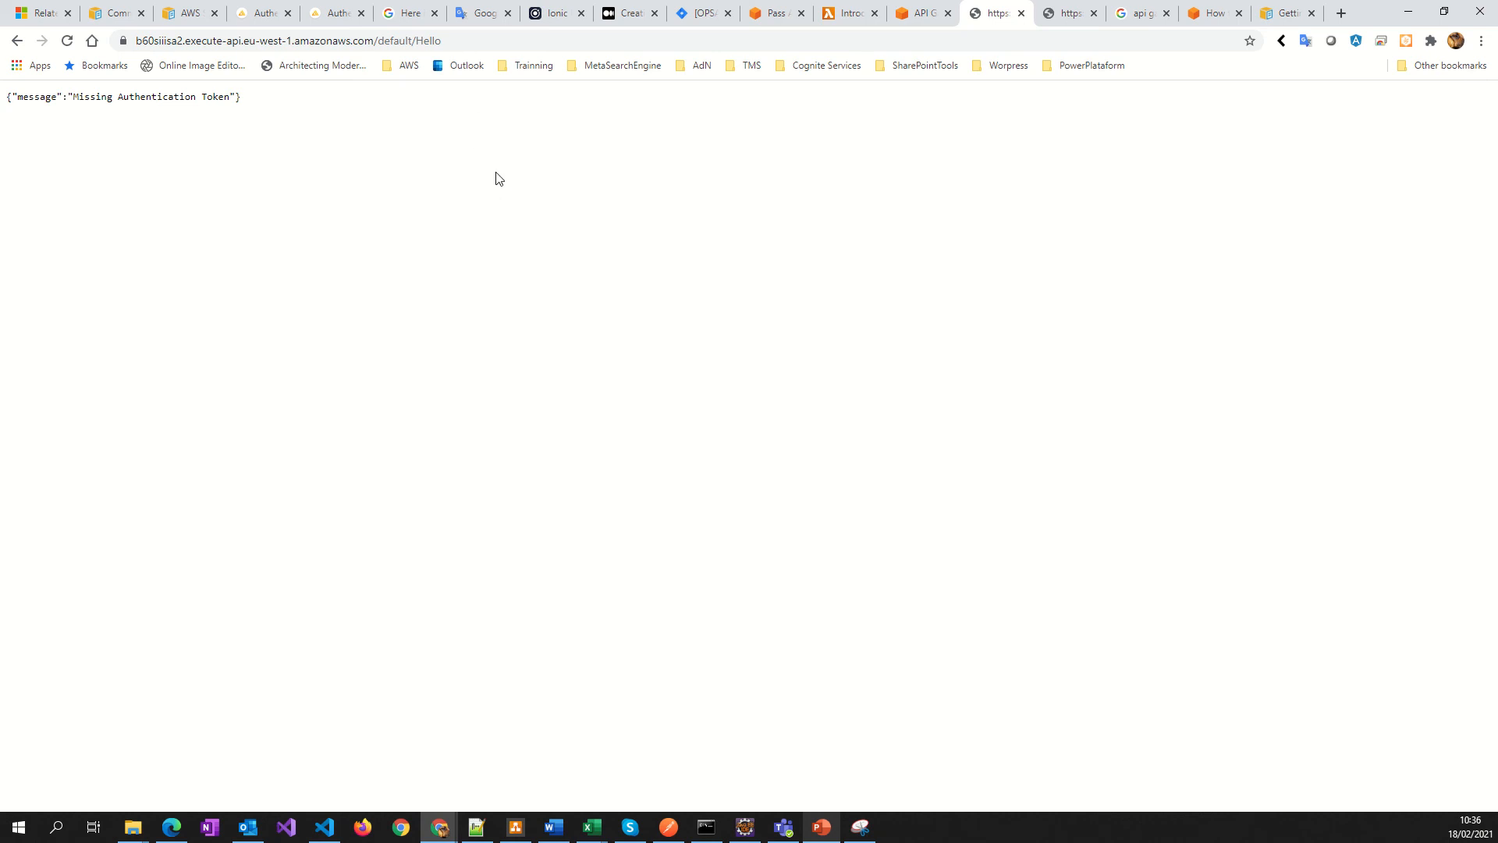
Request the /default/IntroductionAPIGateway endpoint and highlight the IntroductionAPIGateway resource name in its URL.
{"action": "left_click", "coordinate": [436, 41]}
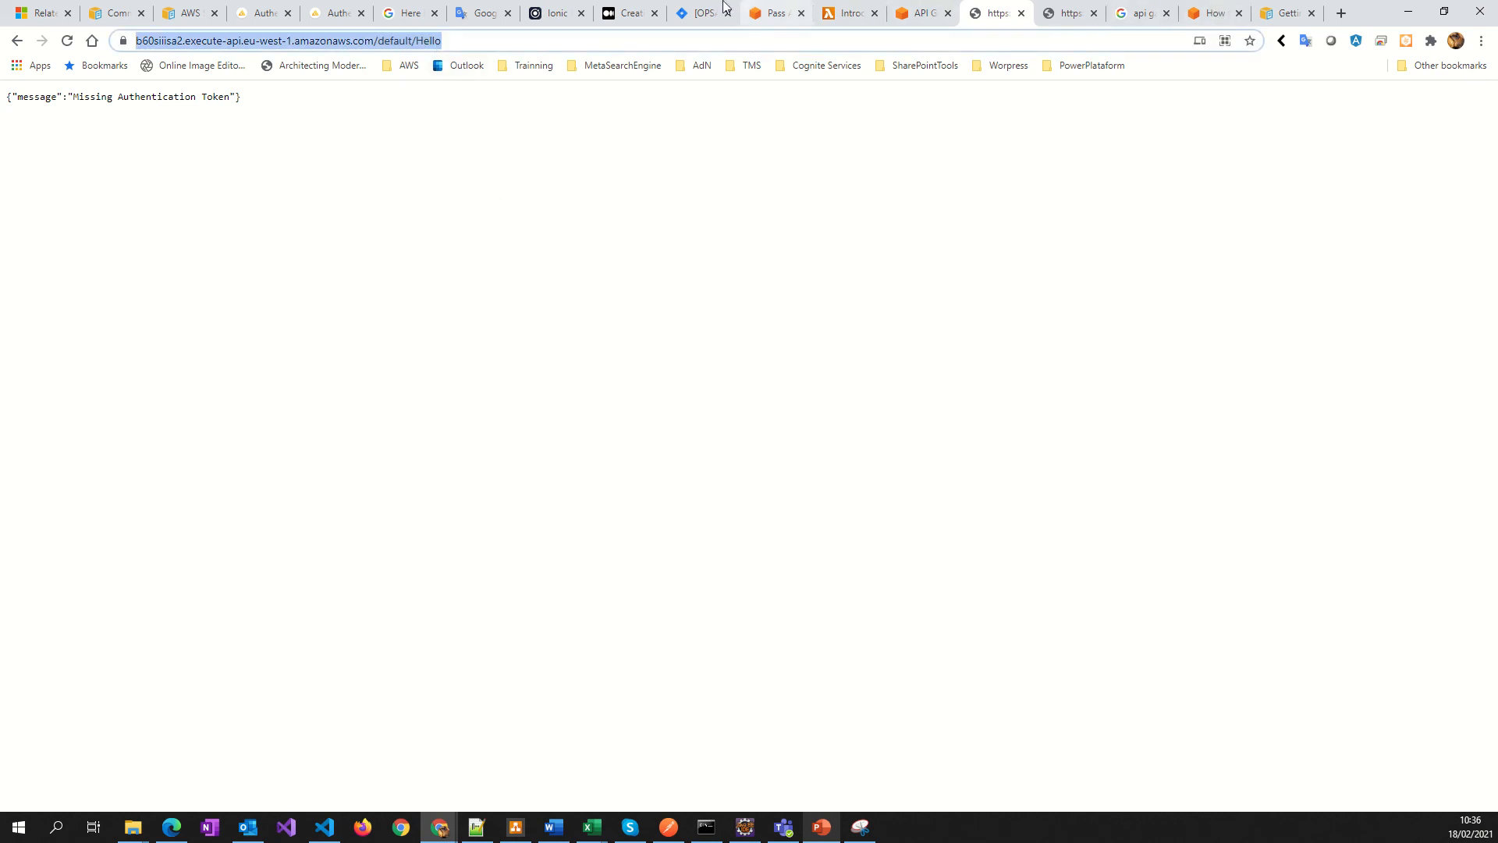
{"action": "mouse_move", "coordinate": [726, 7]}
{"action": "left_click", "coordinate": [645, 33]}
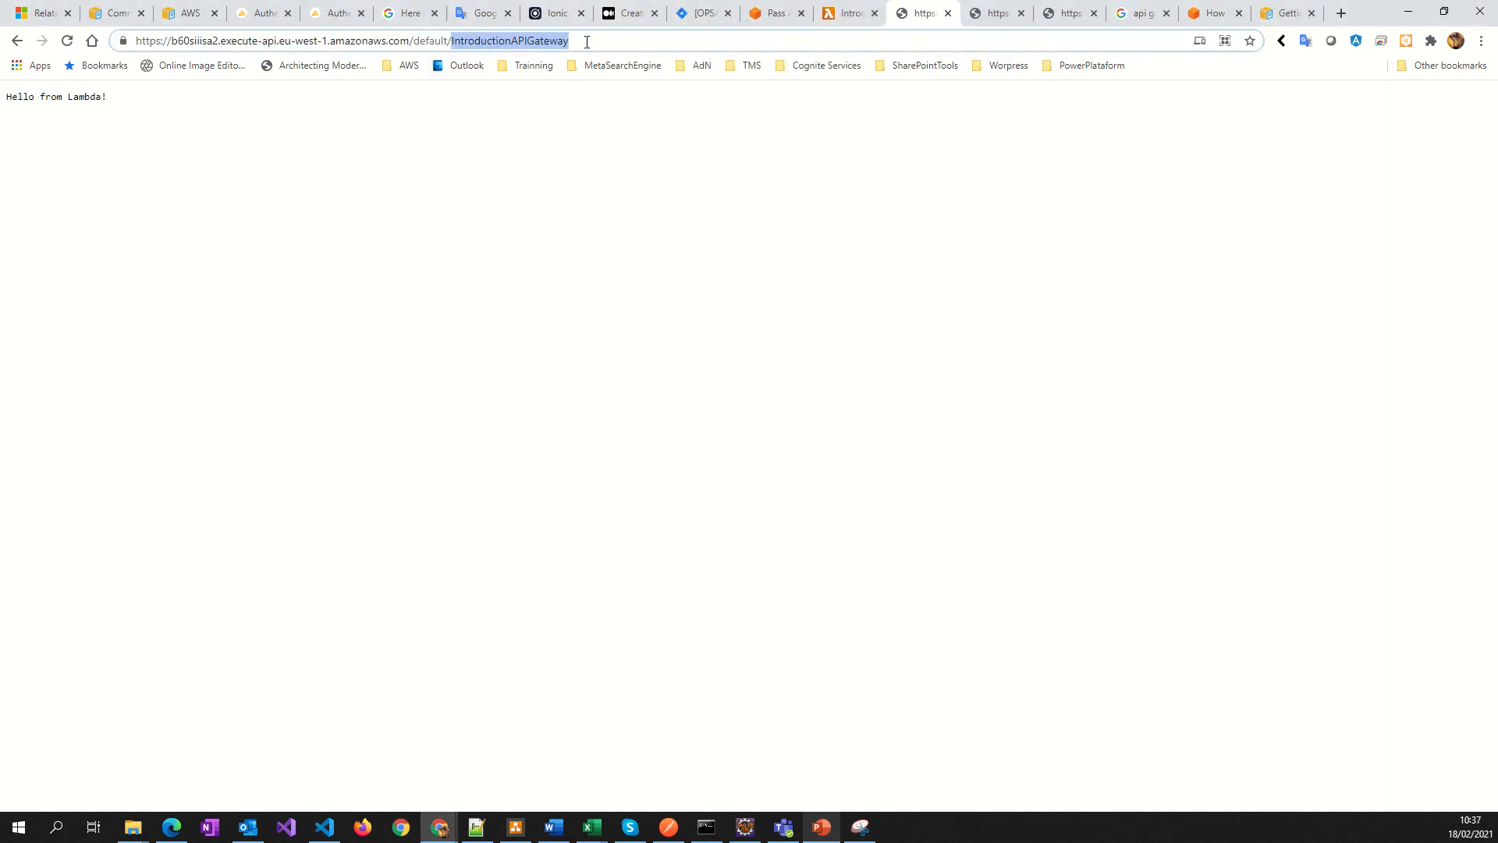
{"action": "left_click_drag", "start_coordinate": [587, 42], "coordinate": [453, 53]}
{"action": "double_click", "coordinate": [483, 46]}
{"action": "left_click", "coordinate": [490, 41]}
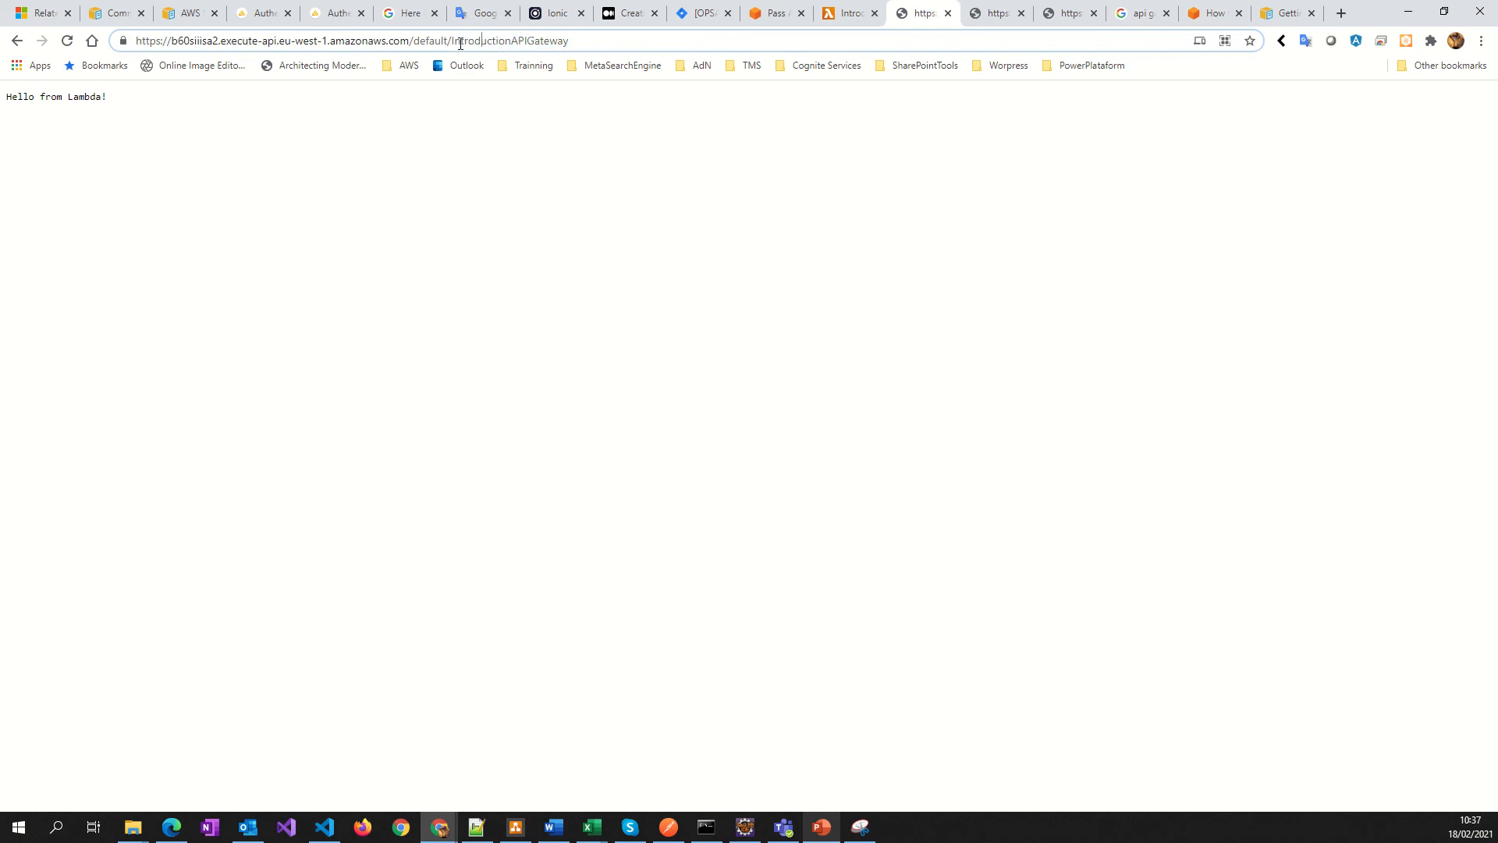
{"action": "left_click_drag", "start_coordinate": [460, 44], "coordinate": [596, 43]}
{"action": "left_click", "coordinate": [621, 40]}
Return to the Lambda function and reopen IntroductionAPIGateway-API from its API Gateway trigger.
{"action": "left_click", "coordinate": [850, 11]}
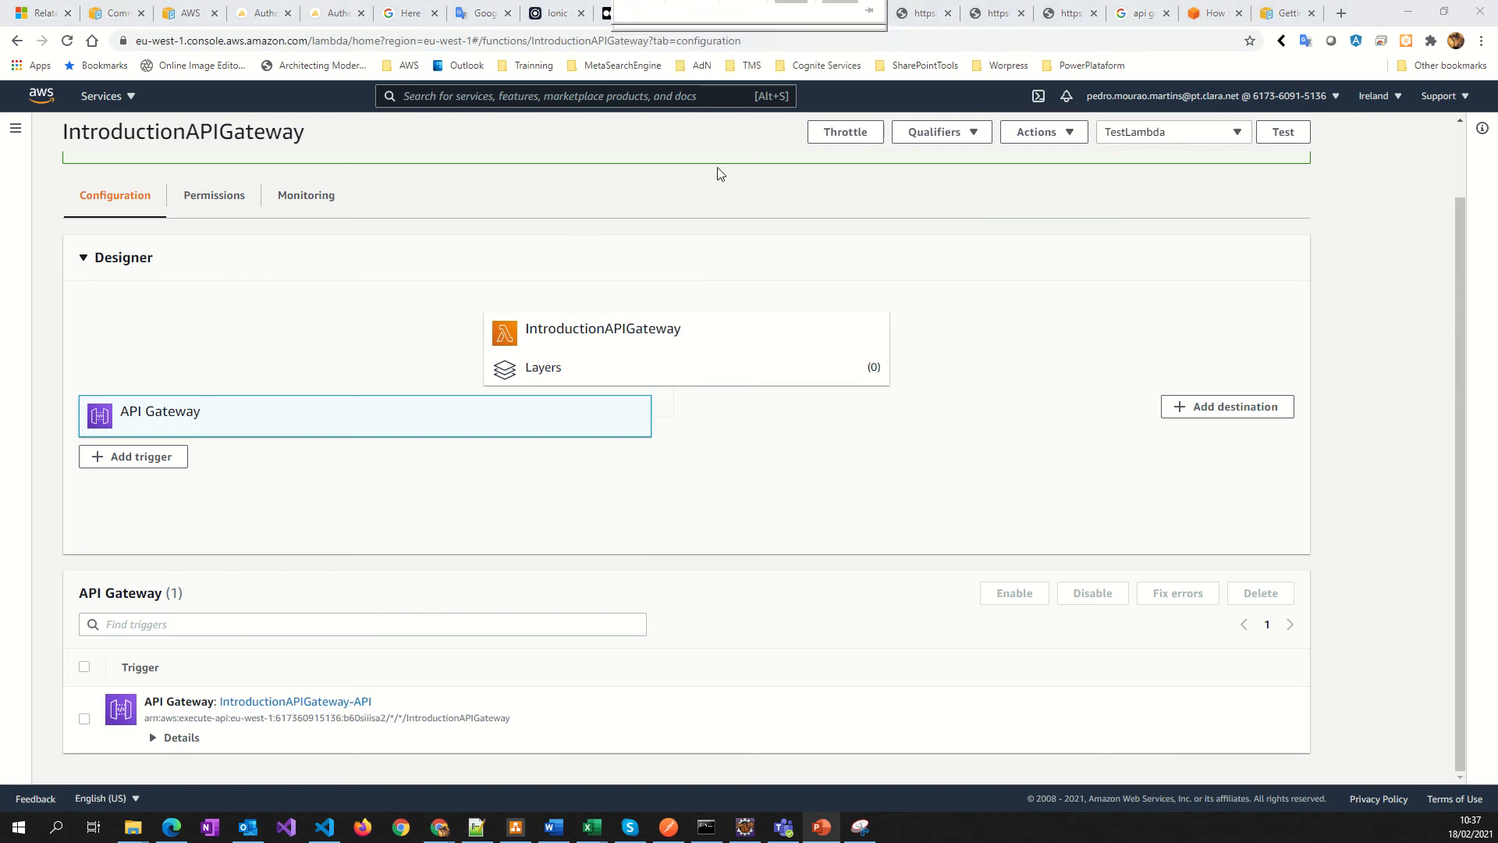
{"action": "left_click", "coordinate": [767, 16]}
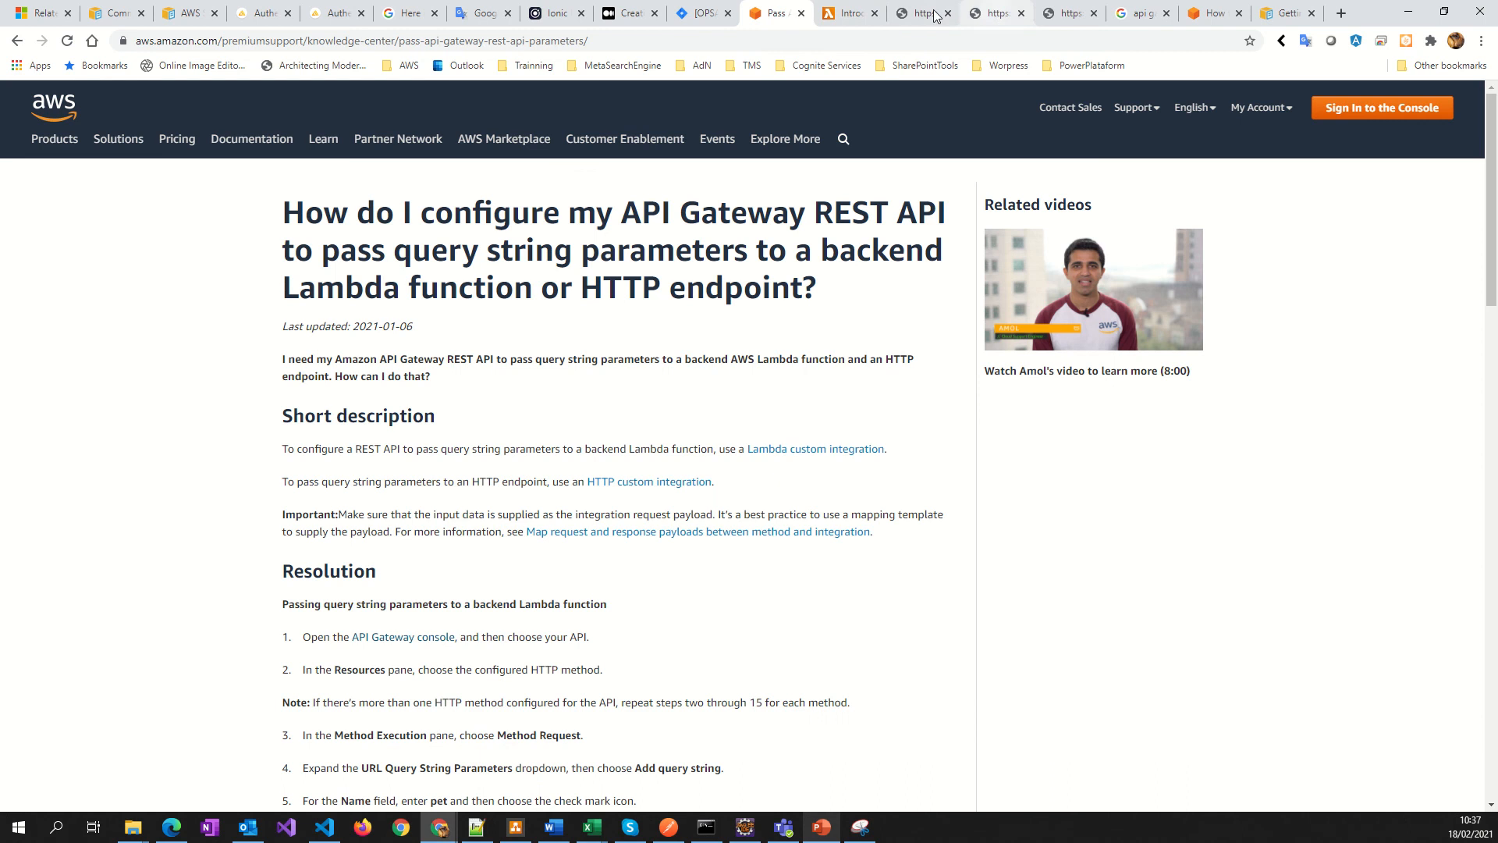
{"action": "left_click", "coordinate": [856, 18]}
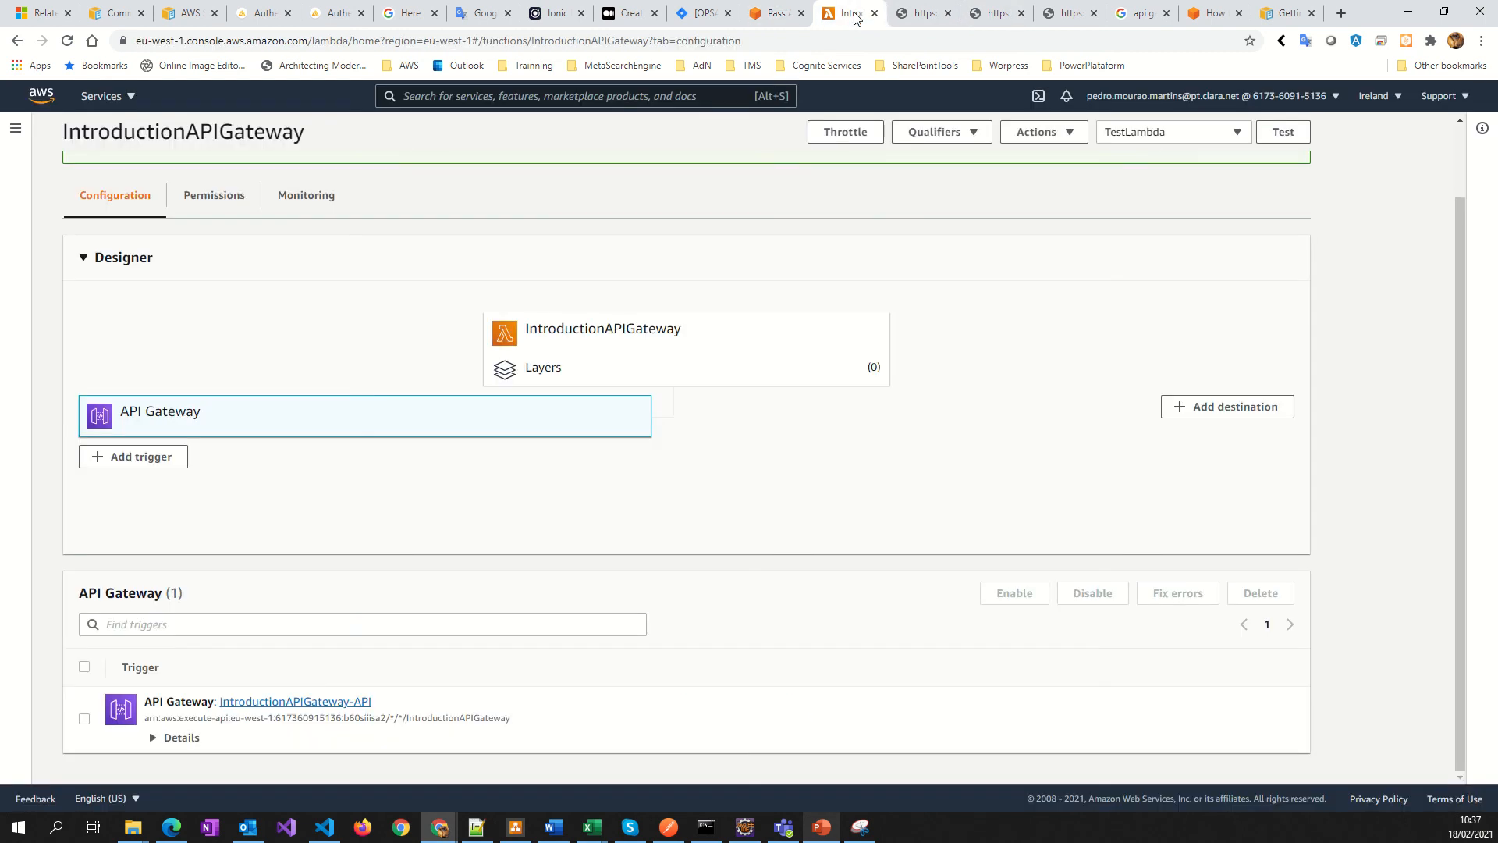
{"action": "left_click", "coordinate": [328, 710]}
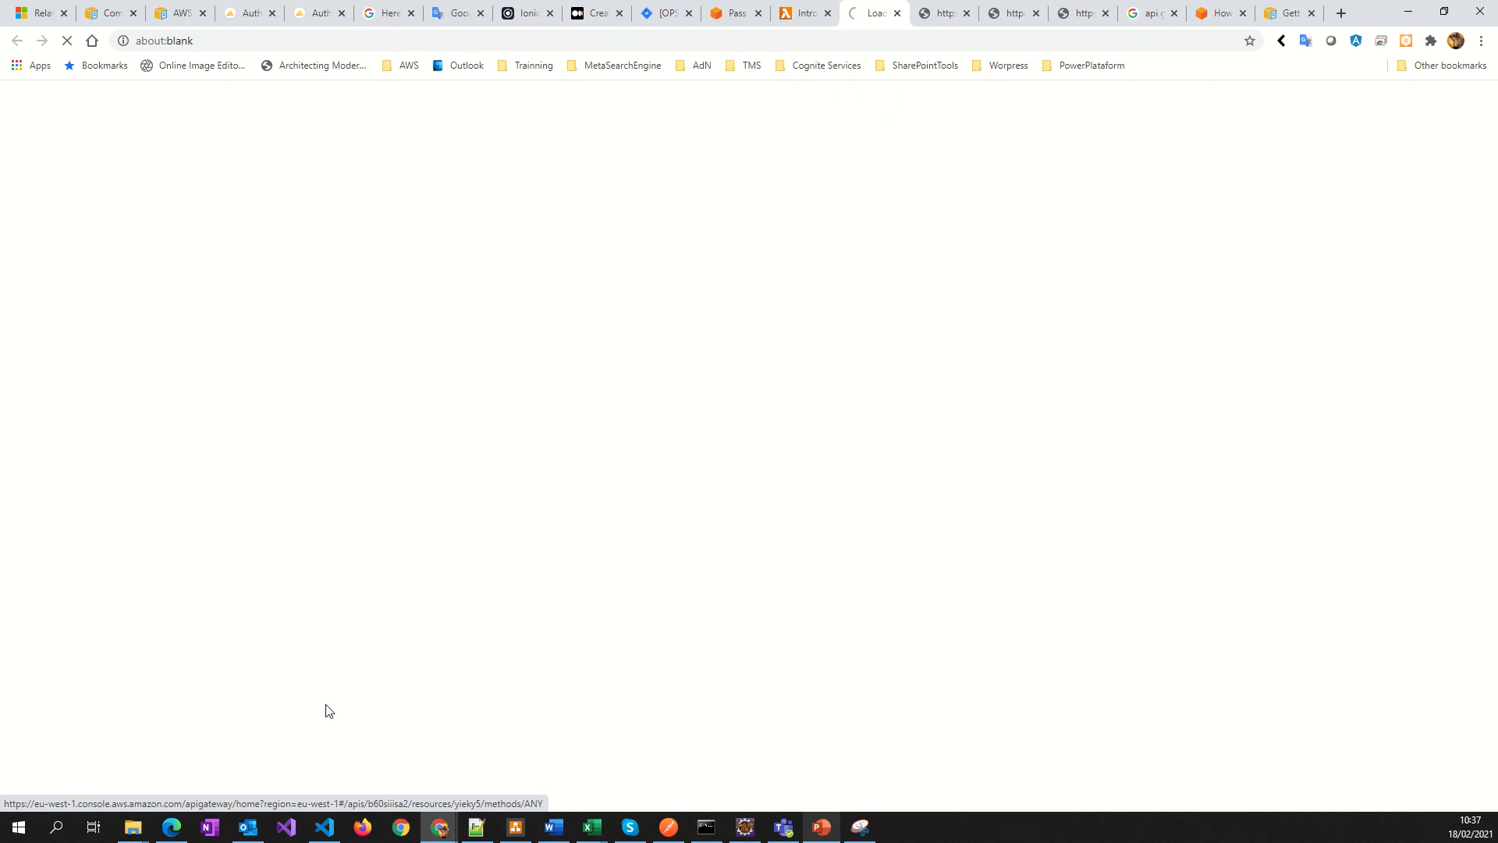
{"action": "left_click", "coordinate": [944, 14]}
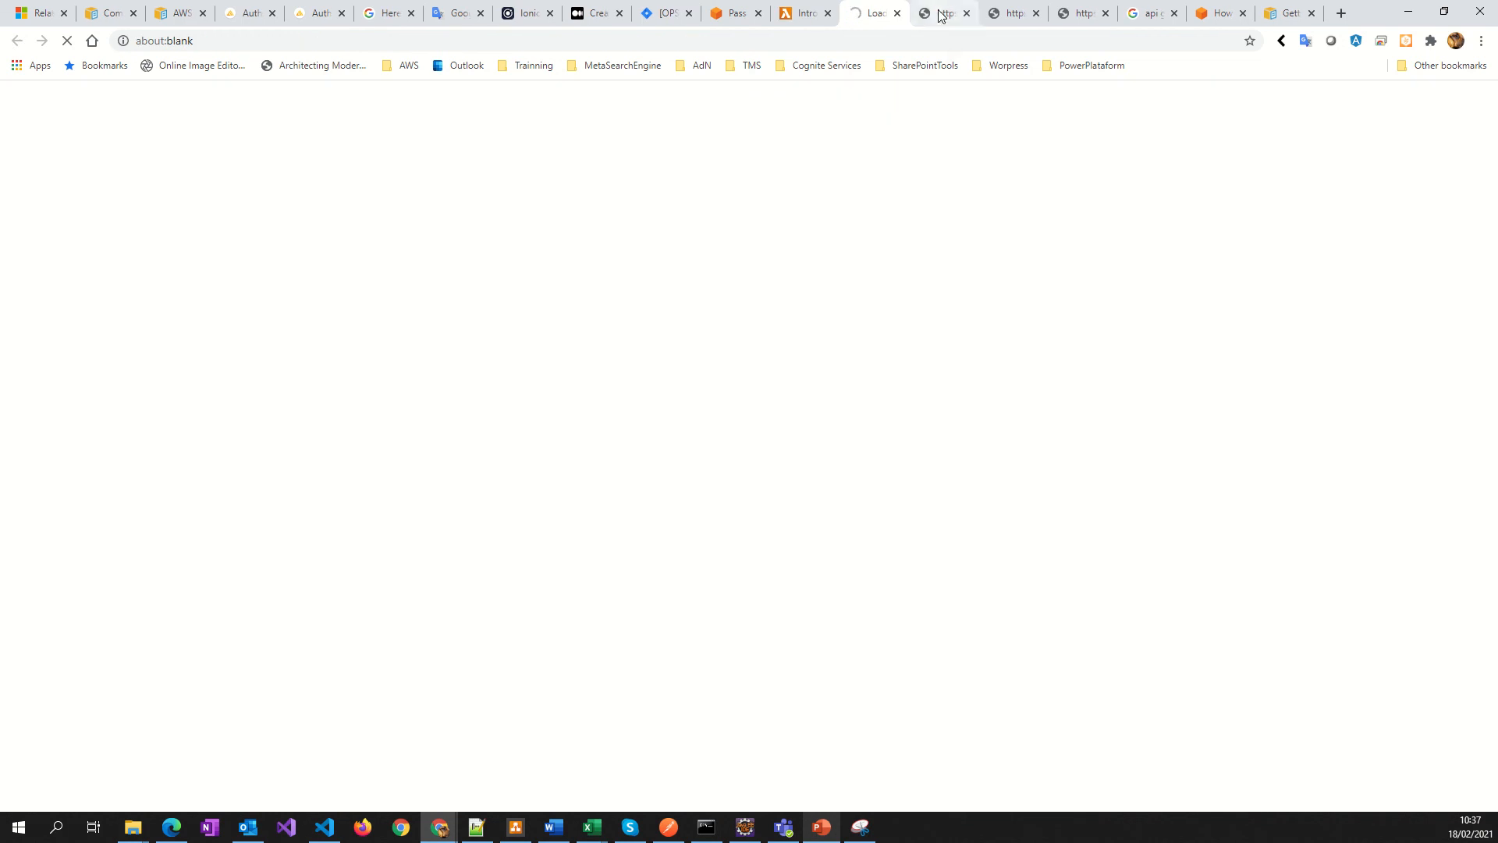
{"action": "left_click", "coordinate": [875, 15]}
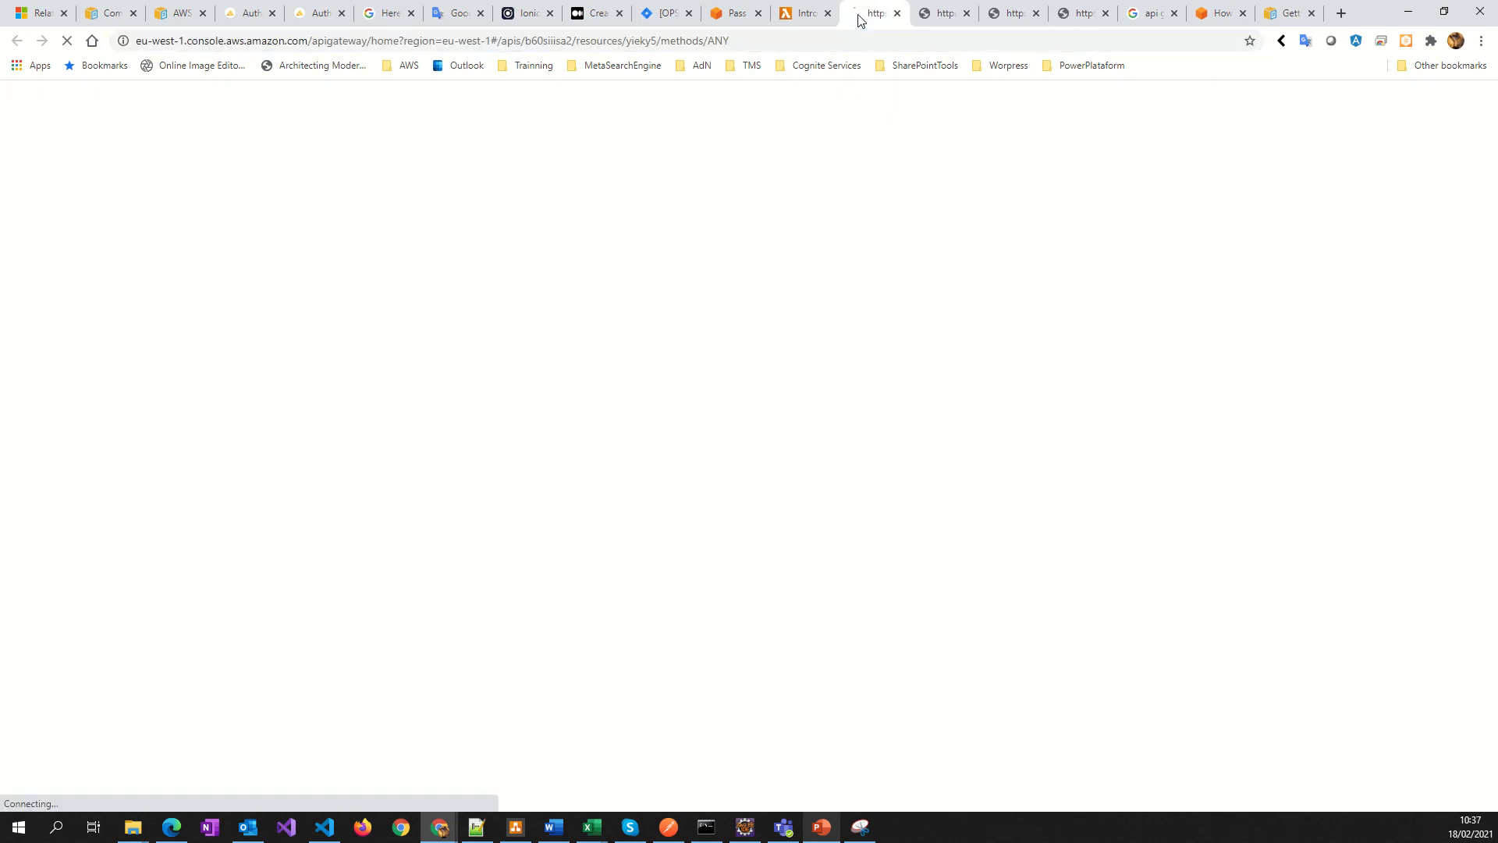
{"action": "left_click", "coordinate": [1006, 14]}
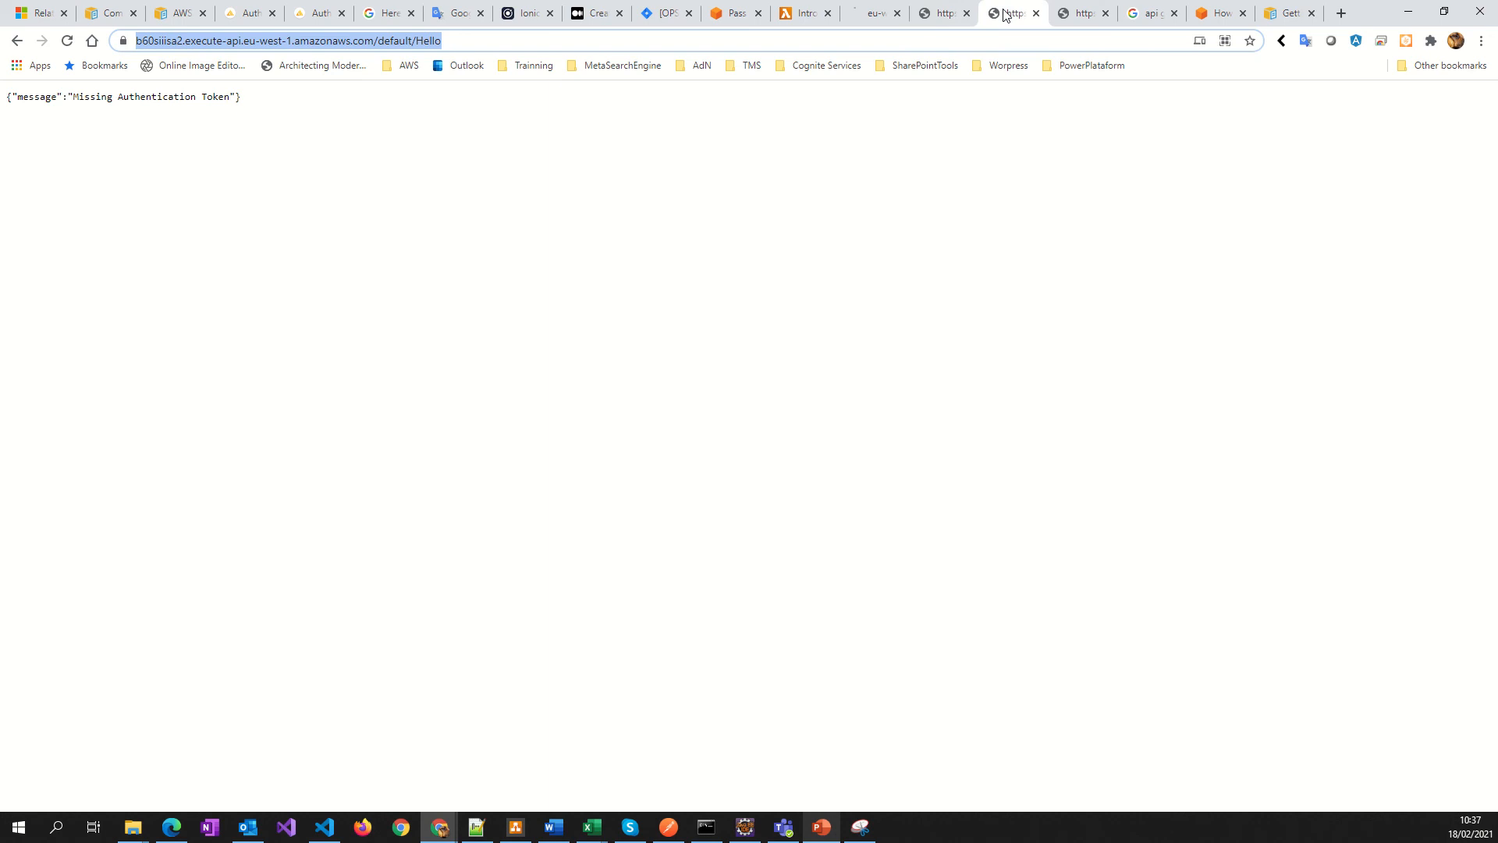
{"action": "left_click", "coordinate": [875, 16]}
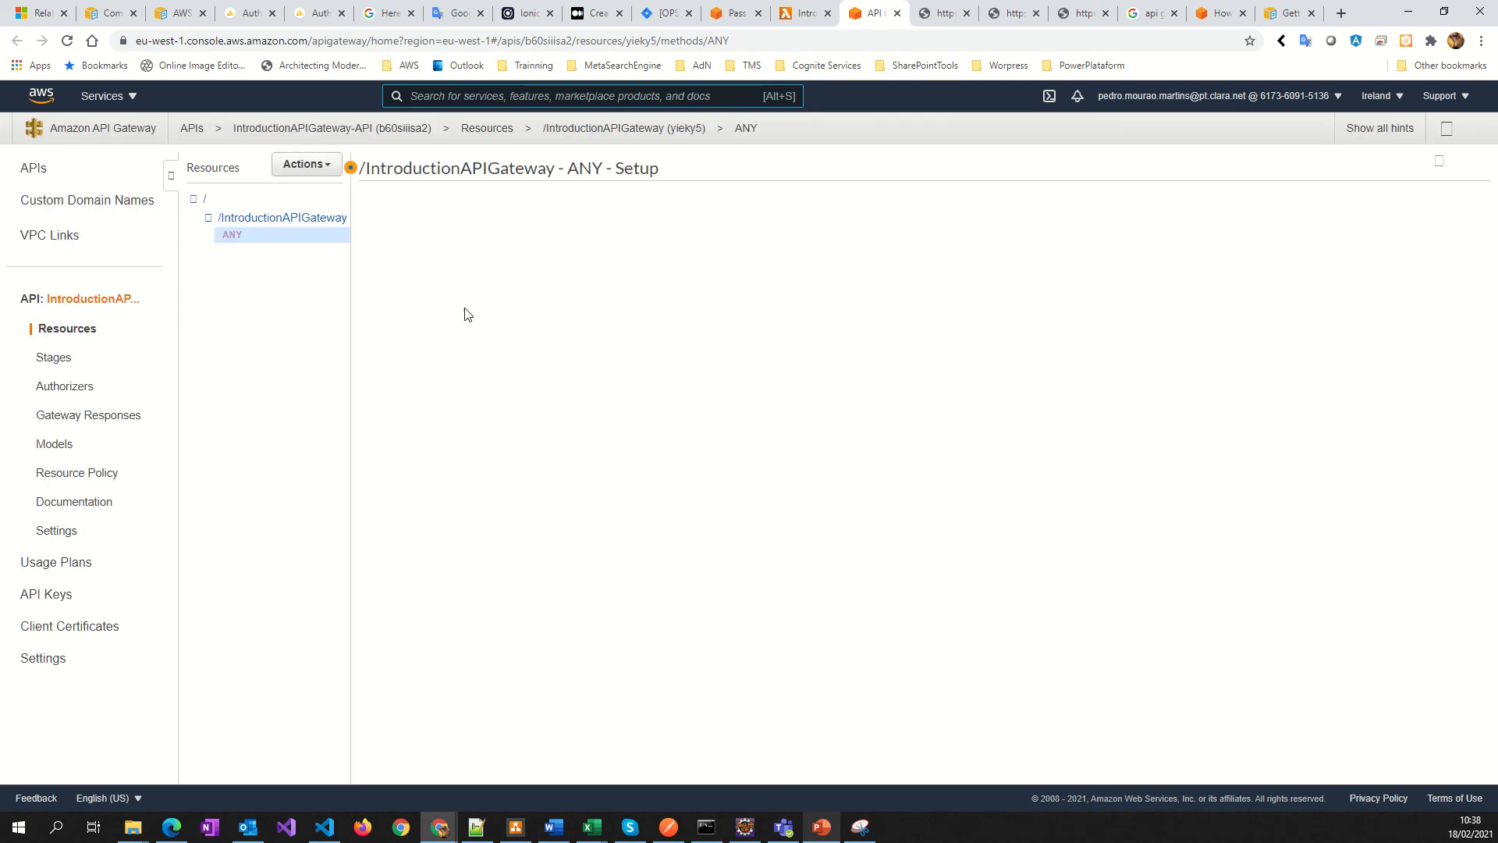
Examine the methods defined on the API's root resource and on the /IntroductionAPIGateway resource.
{"action": "left_click", "coordinate": [263, 226]}
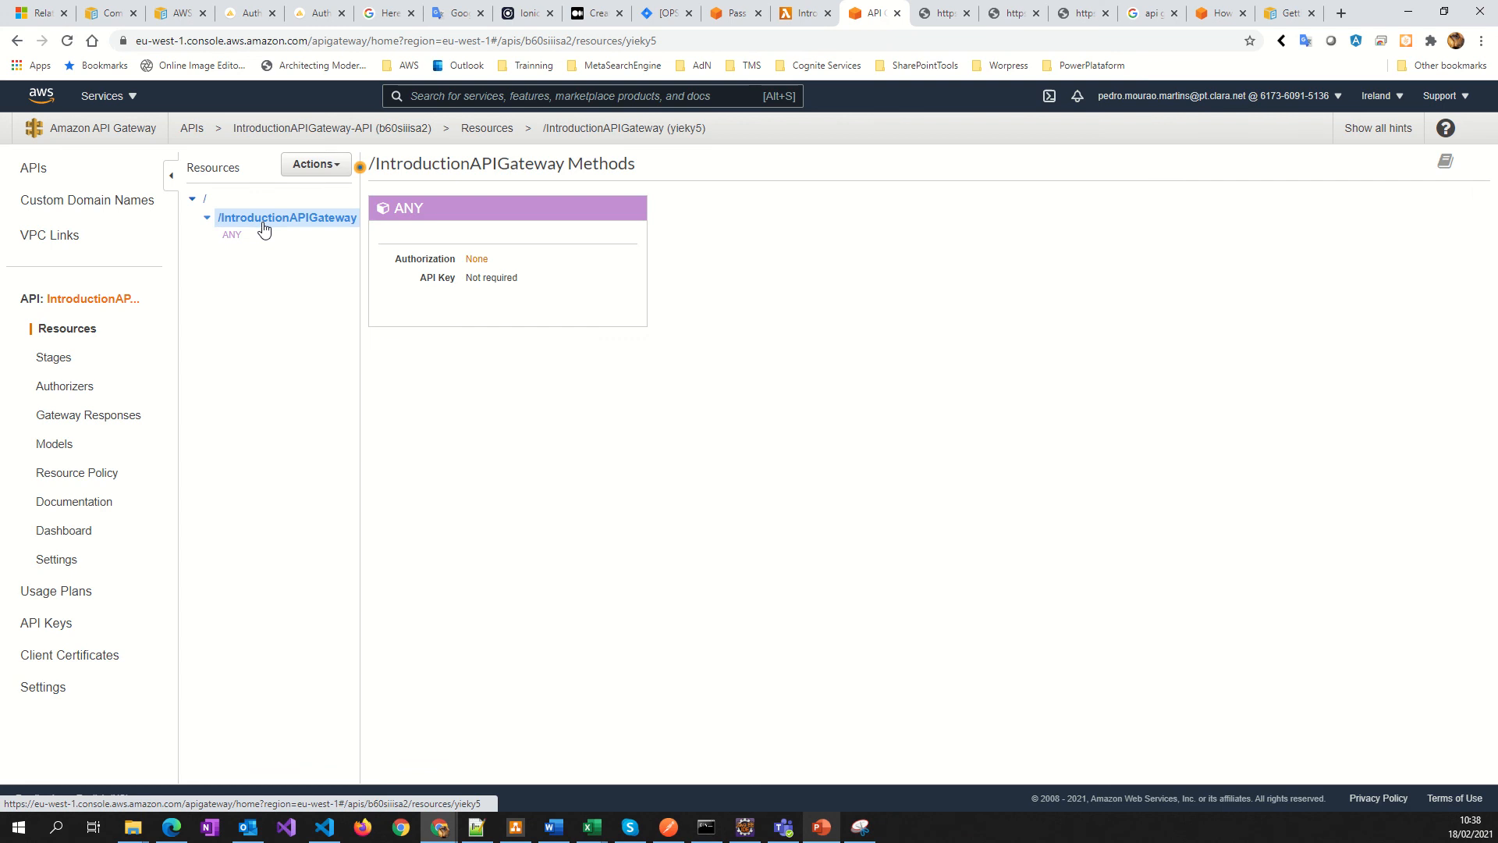
{"action": "left_click", "coordinate": [205, 203]}
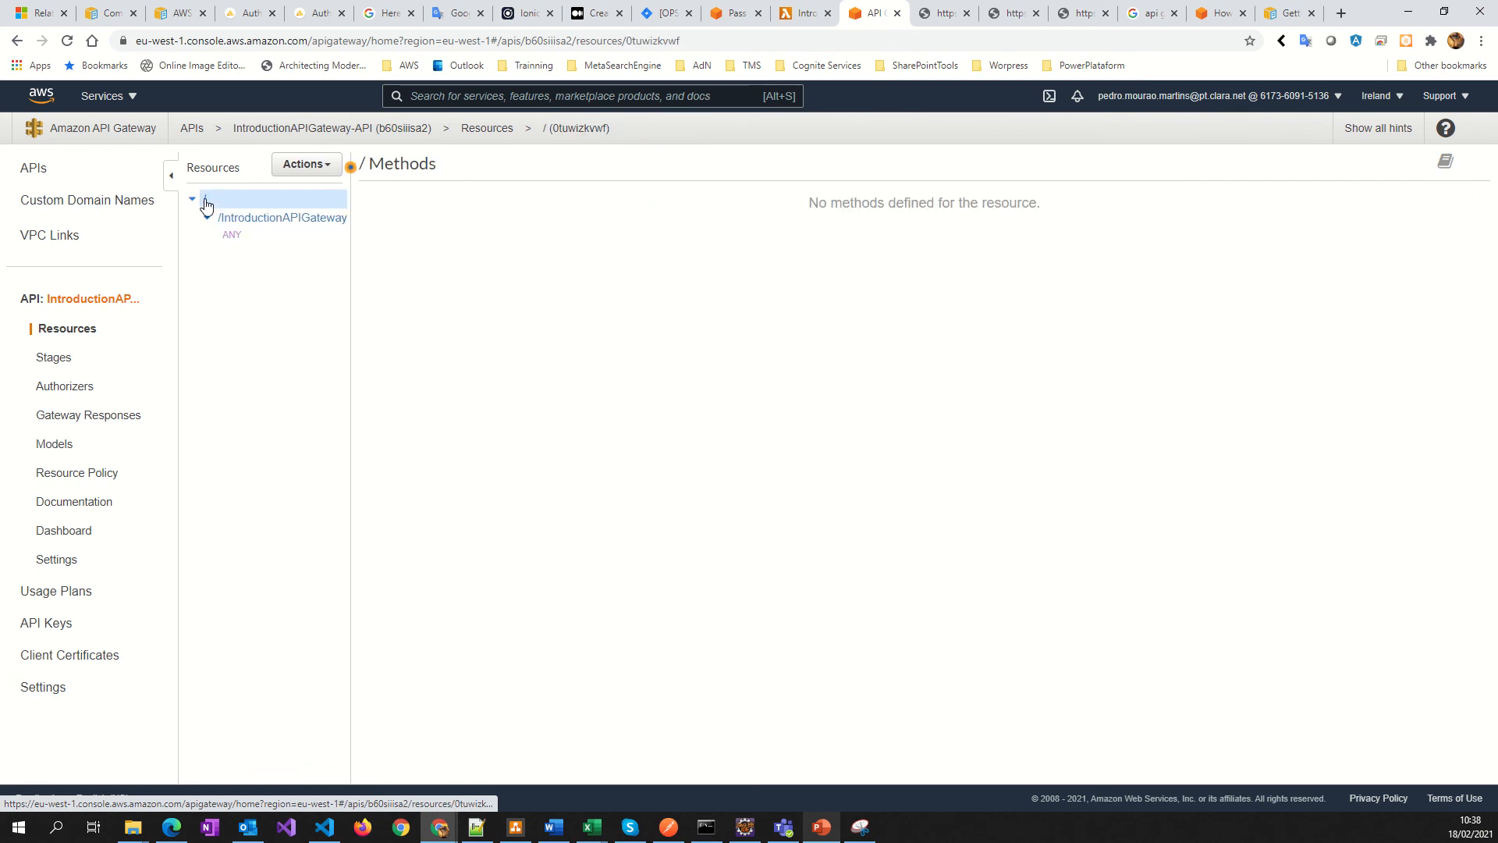
{"action": "left_click", "coordinate": [282, 224]}
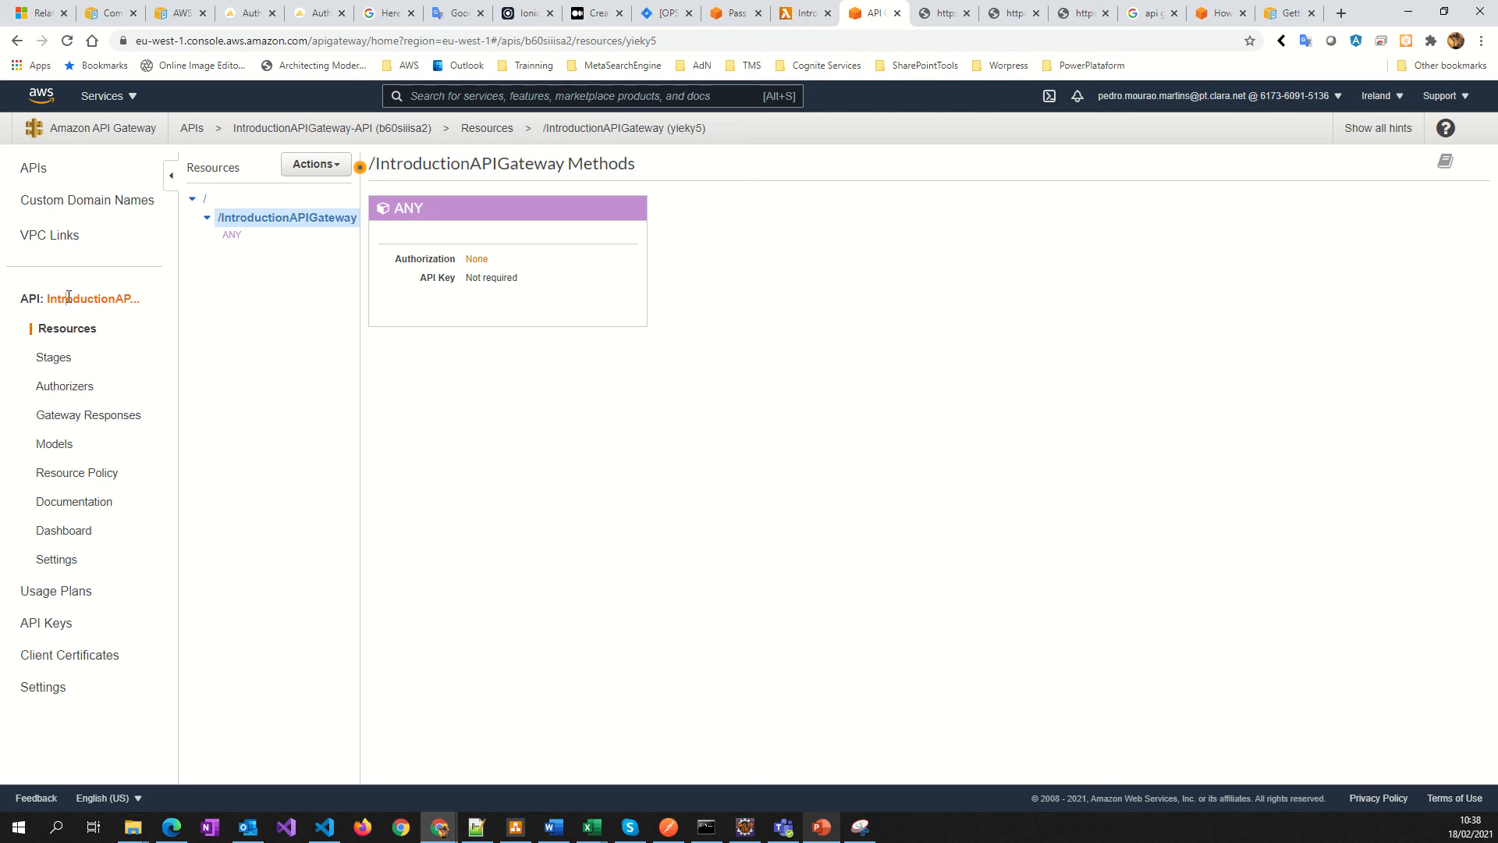
{"action": "left_click", "coordinate": [82, 334]}
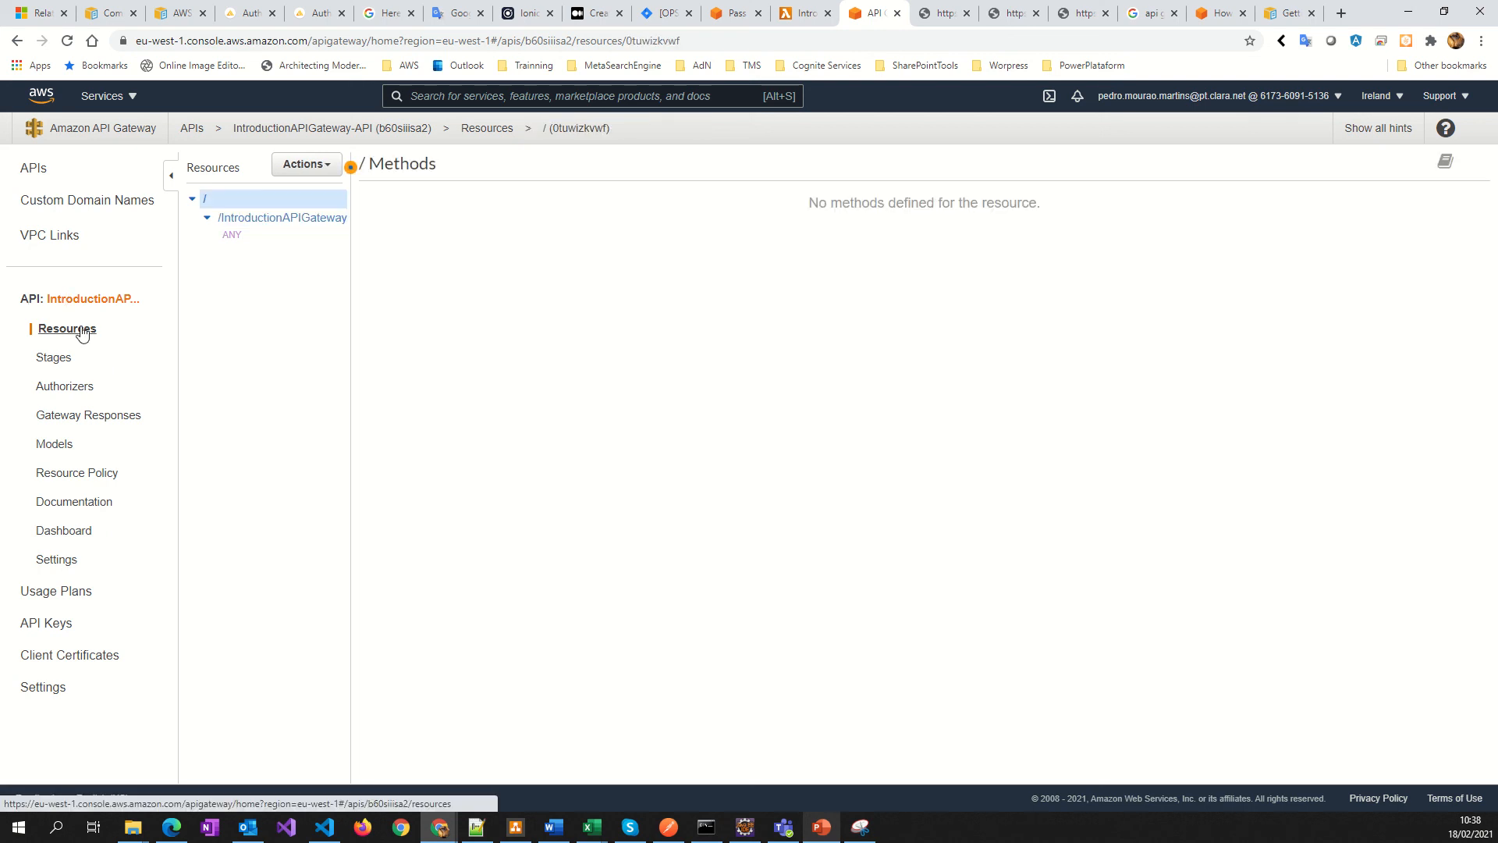
{"action": "left_click", "coordinate": [259, 218]}
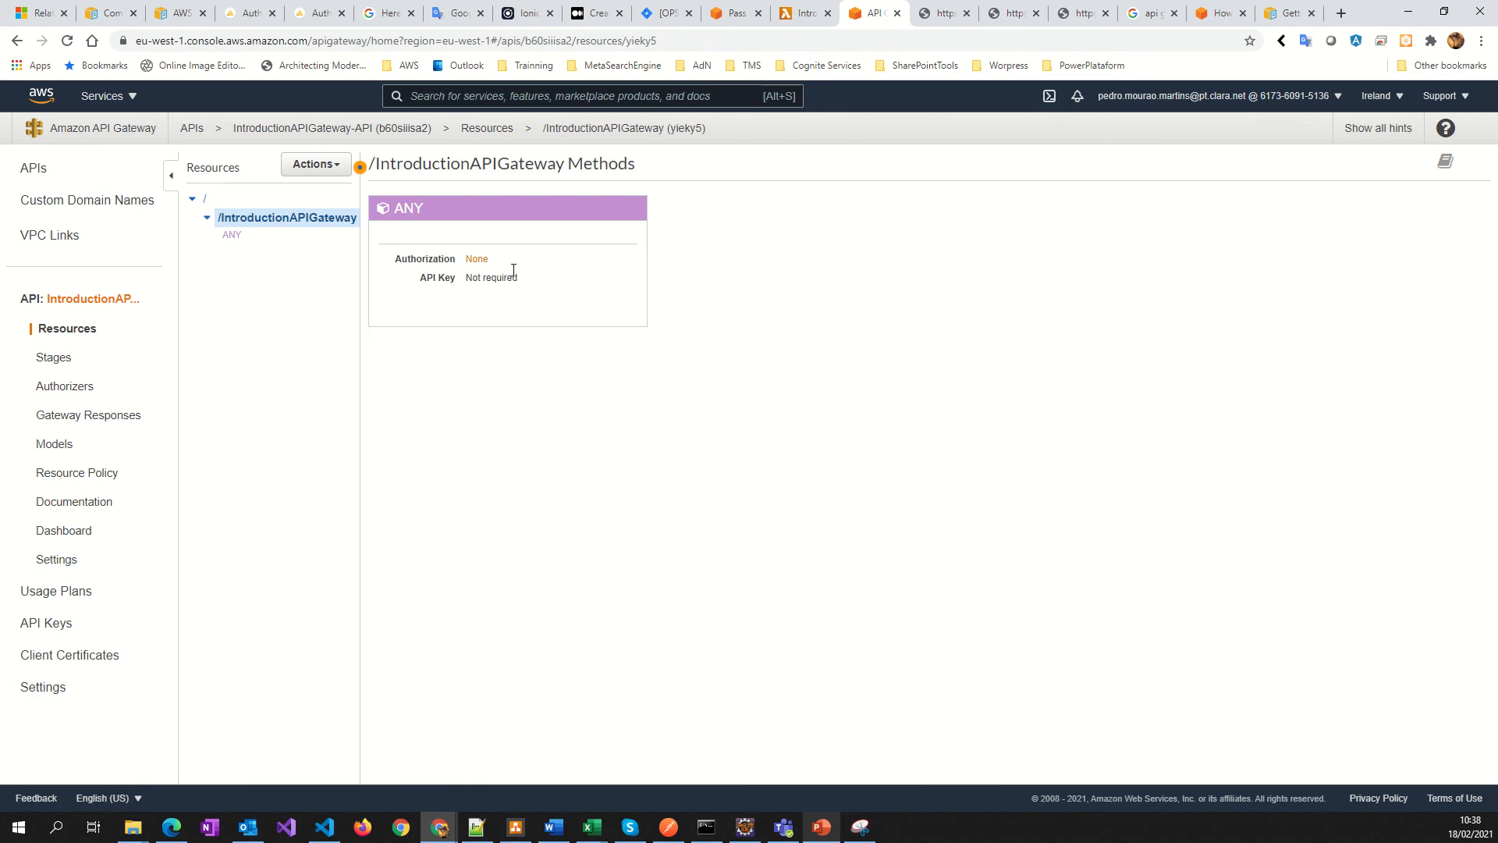
{"action": "left_click", "coordinate": [471, 129]}
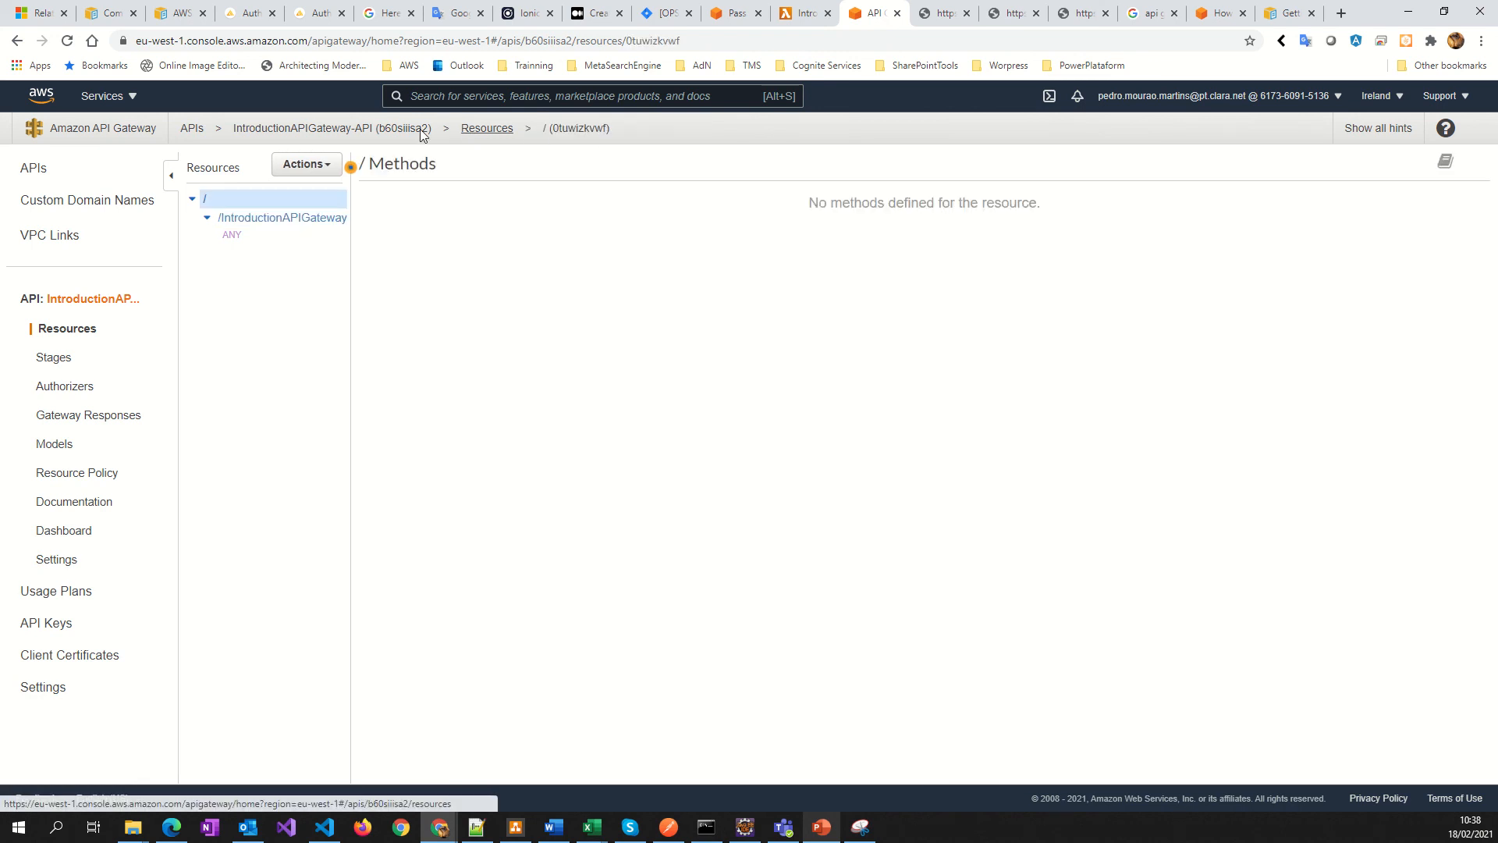
Review the resource and API actions available for the API's root resource.
{"action": "left_click", "coordinate": [284, 129]}
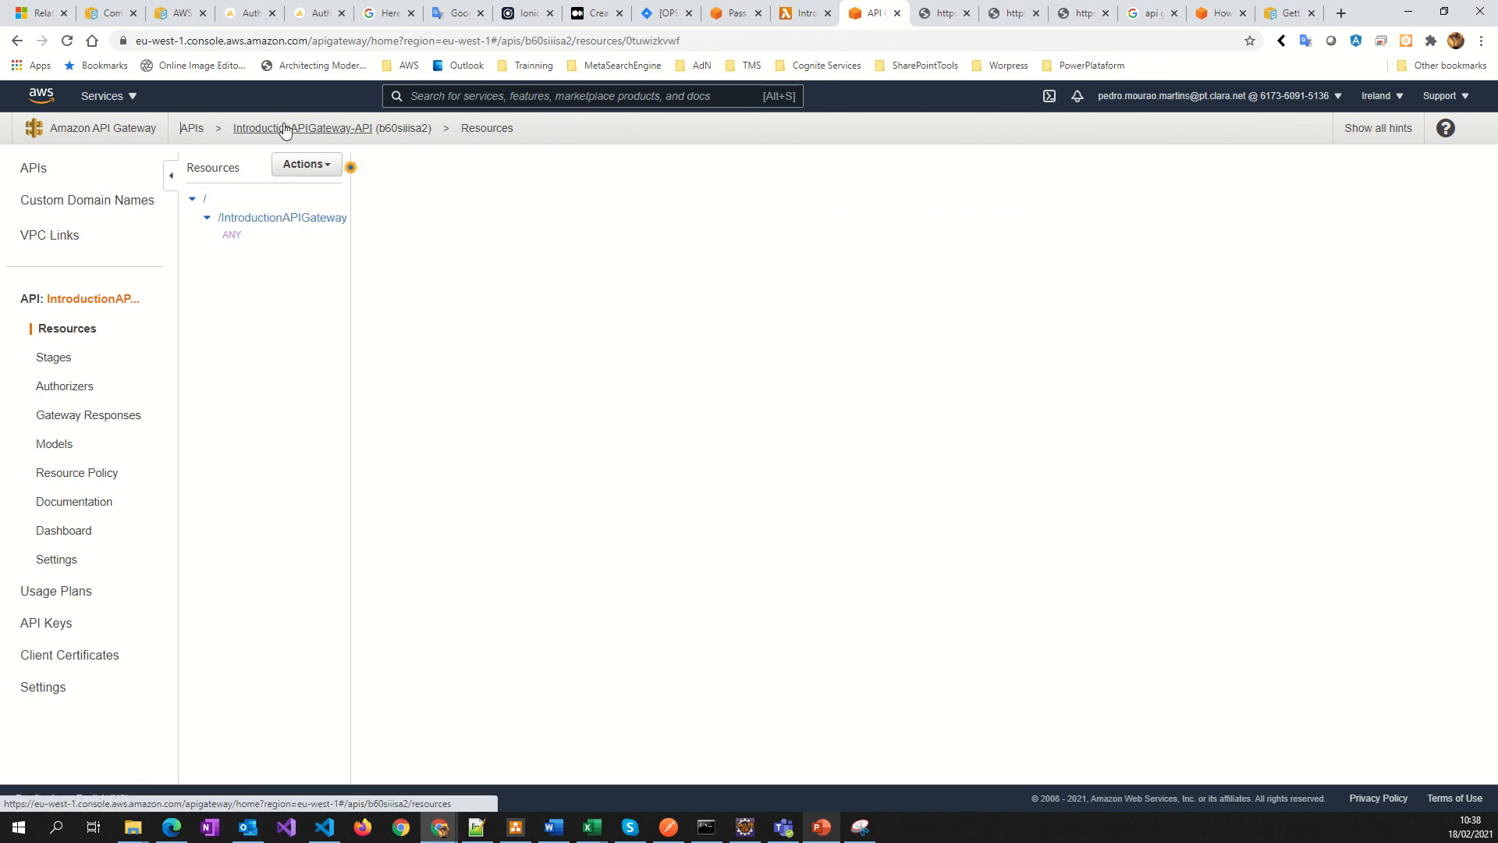
{"action": "left_click", "coordinate": [326, 167]}
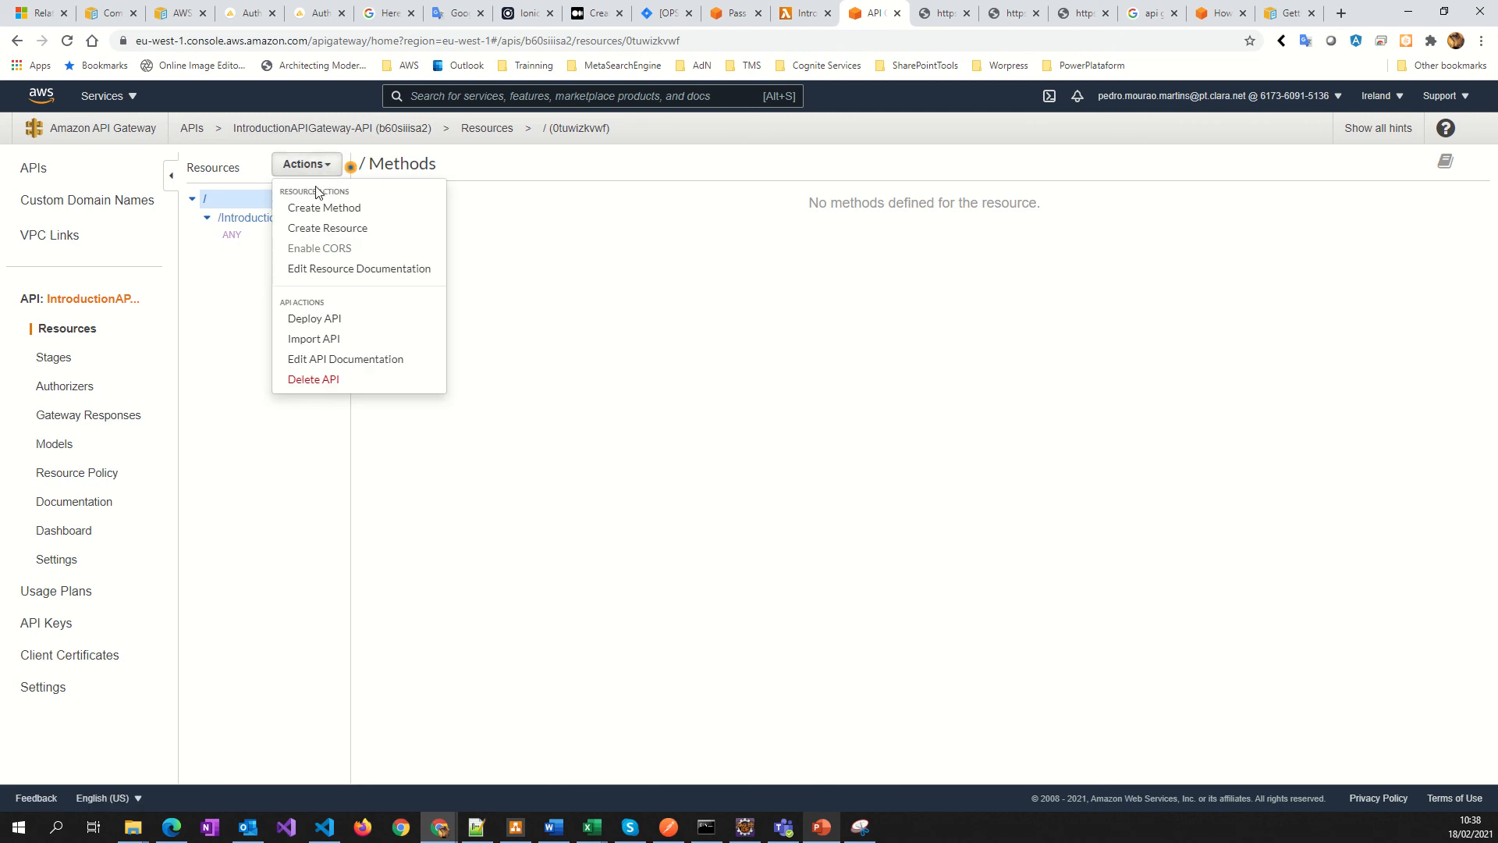
{"action": "left_click", "coordinate": [211, 295]}
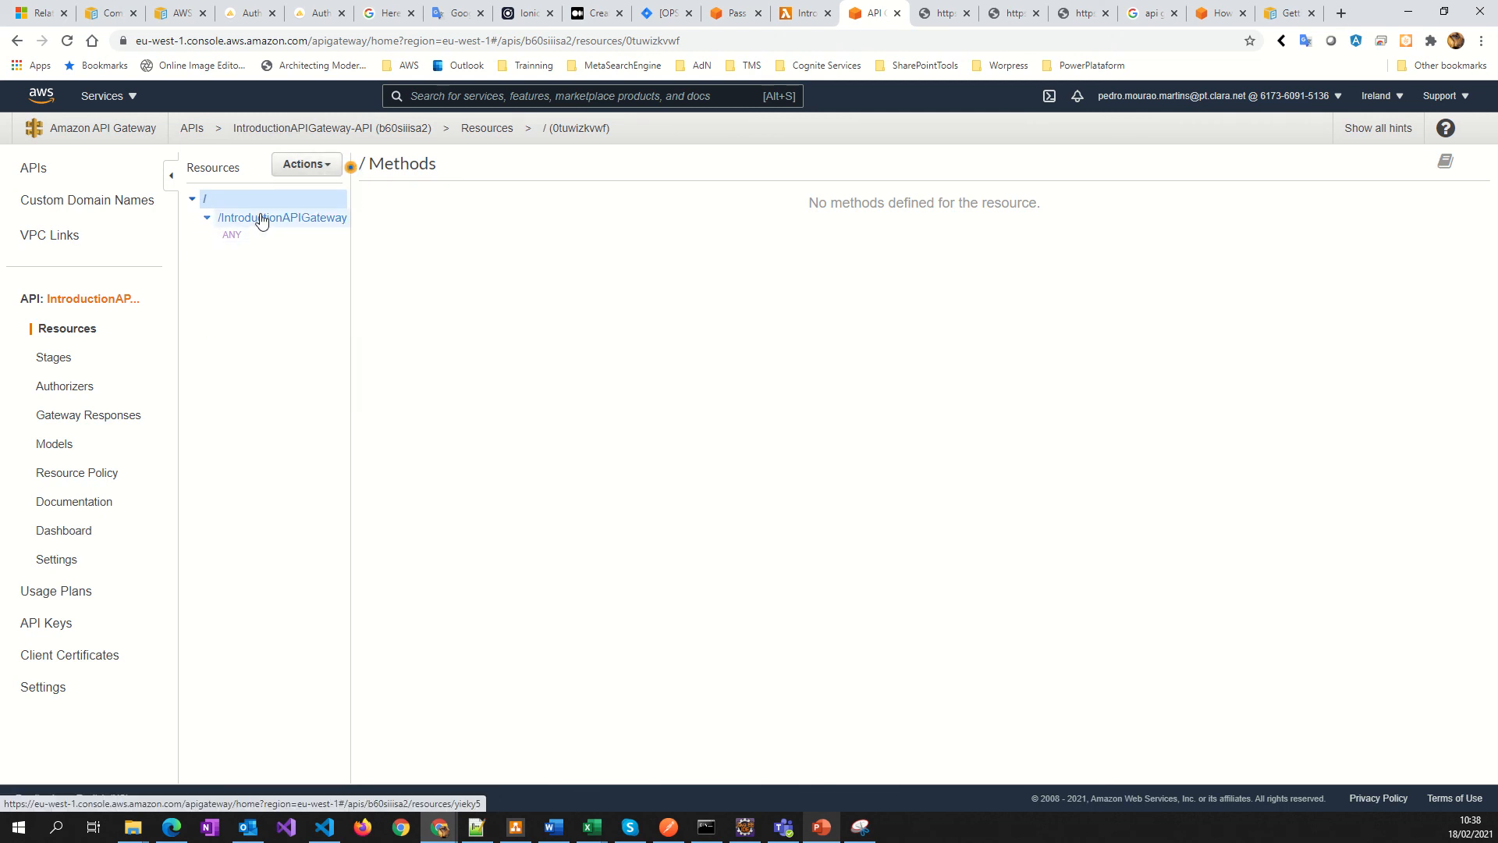
{"action": "left_click", "coordinate": [171, 176]}
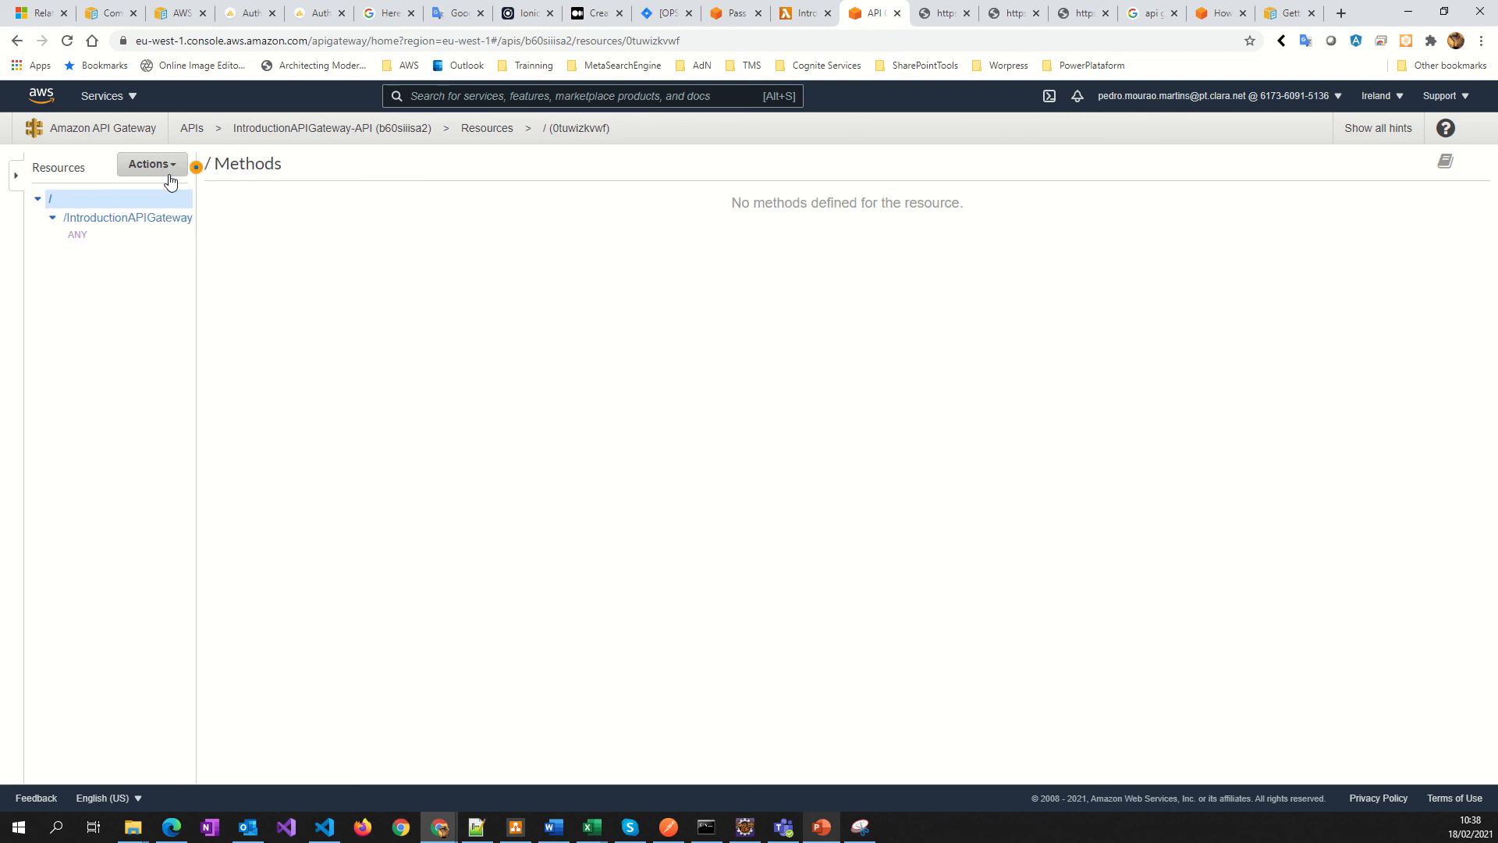
{"action": "left_click", "coordinate": [16, 176]}
Inspect the methods of the /IntroductionAPIGateway resource and the models defined for the API.
{"action": "left_click", "coordinate": [258, 225]}
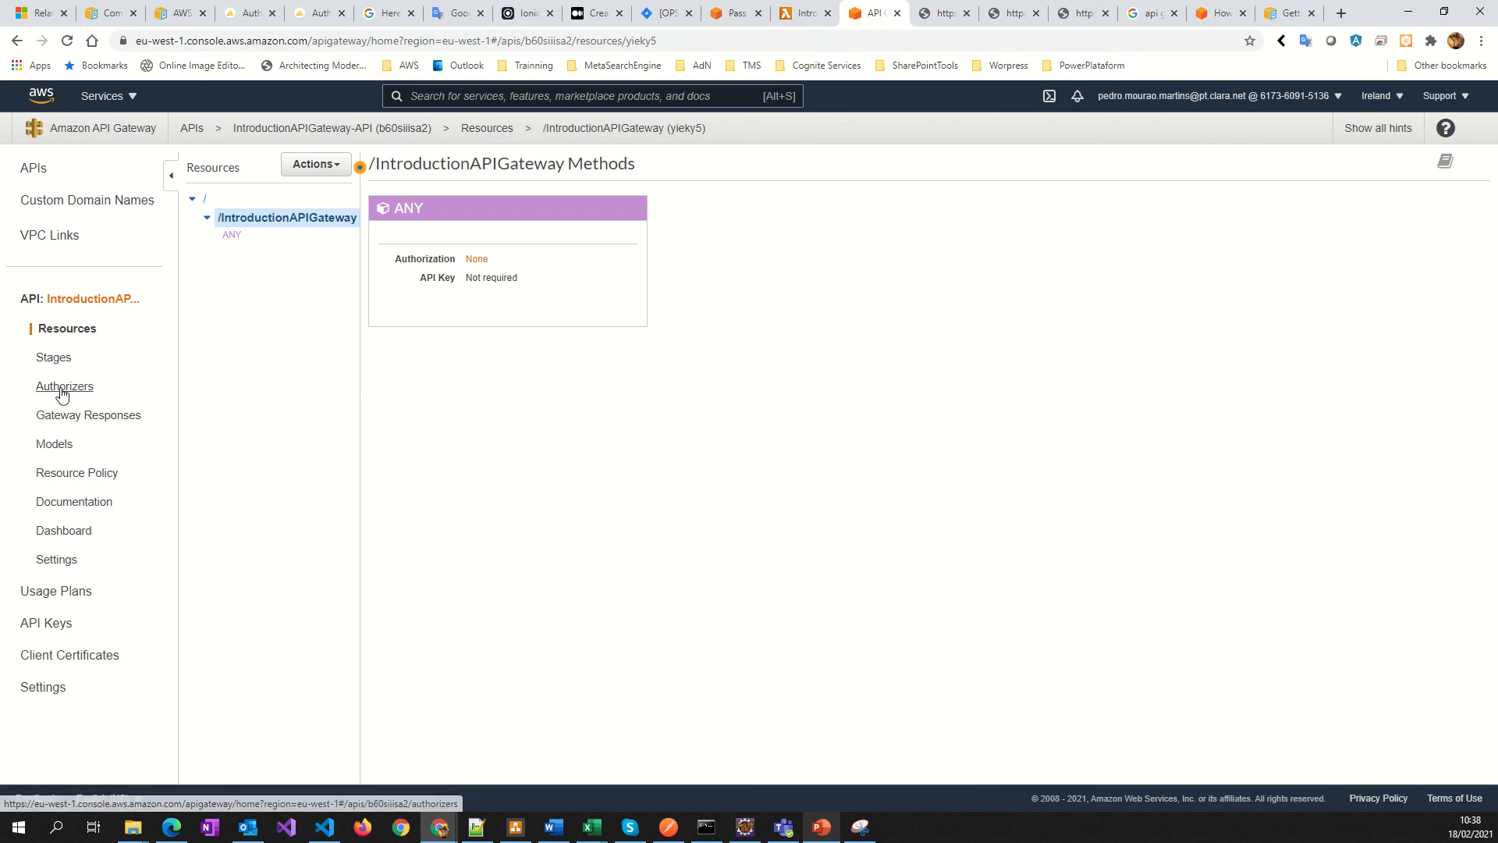
{"action": "left_click", "coordinate": [55, 446]}
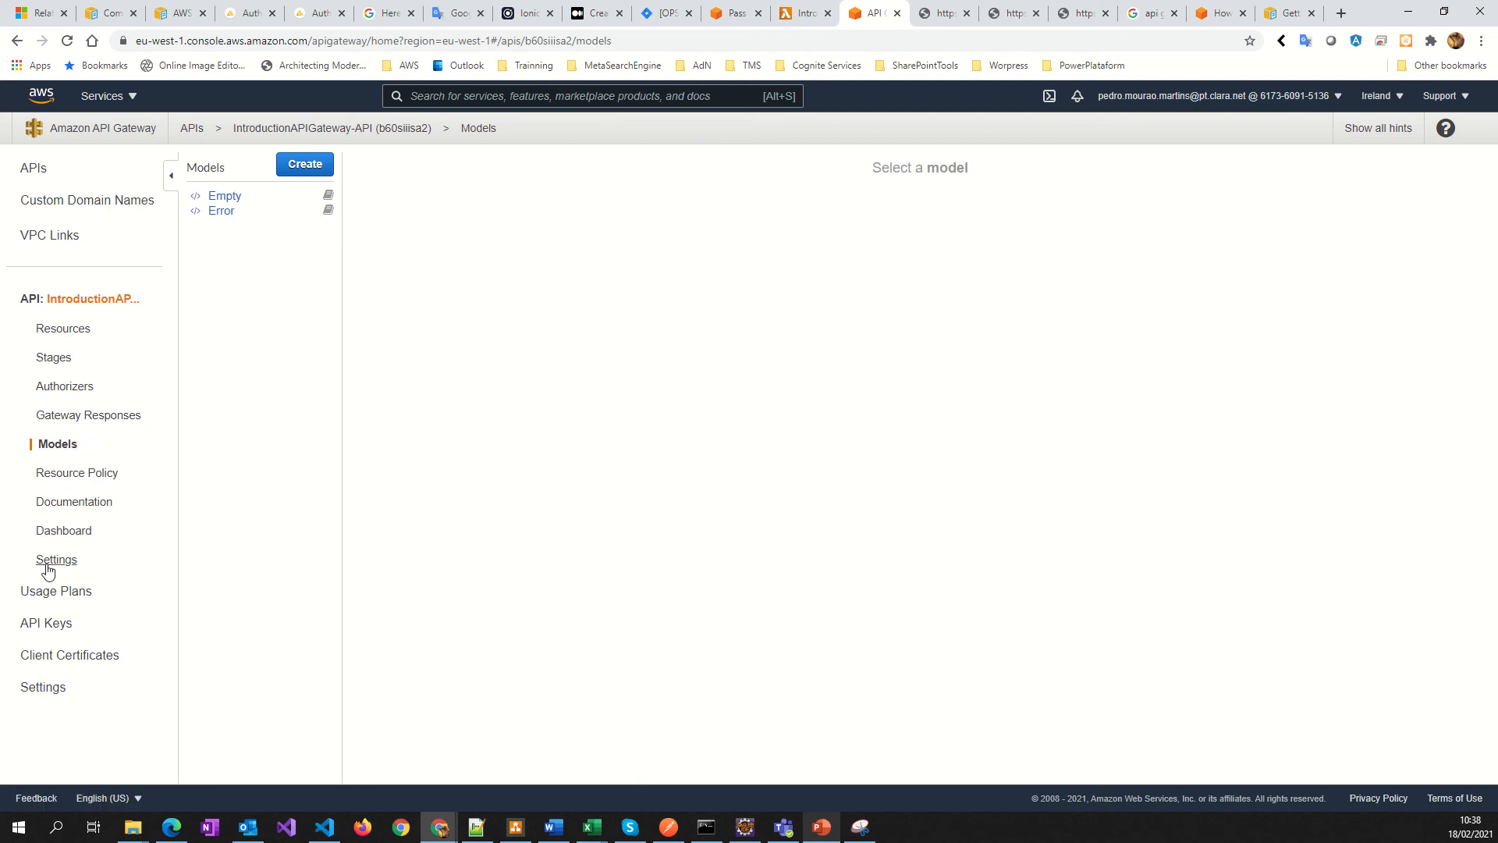
Expand the default stage's resources and open the GET method of /IntroductionAPIGateway.
{"action": "left_click", "coordinate": [49, 357]}
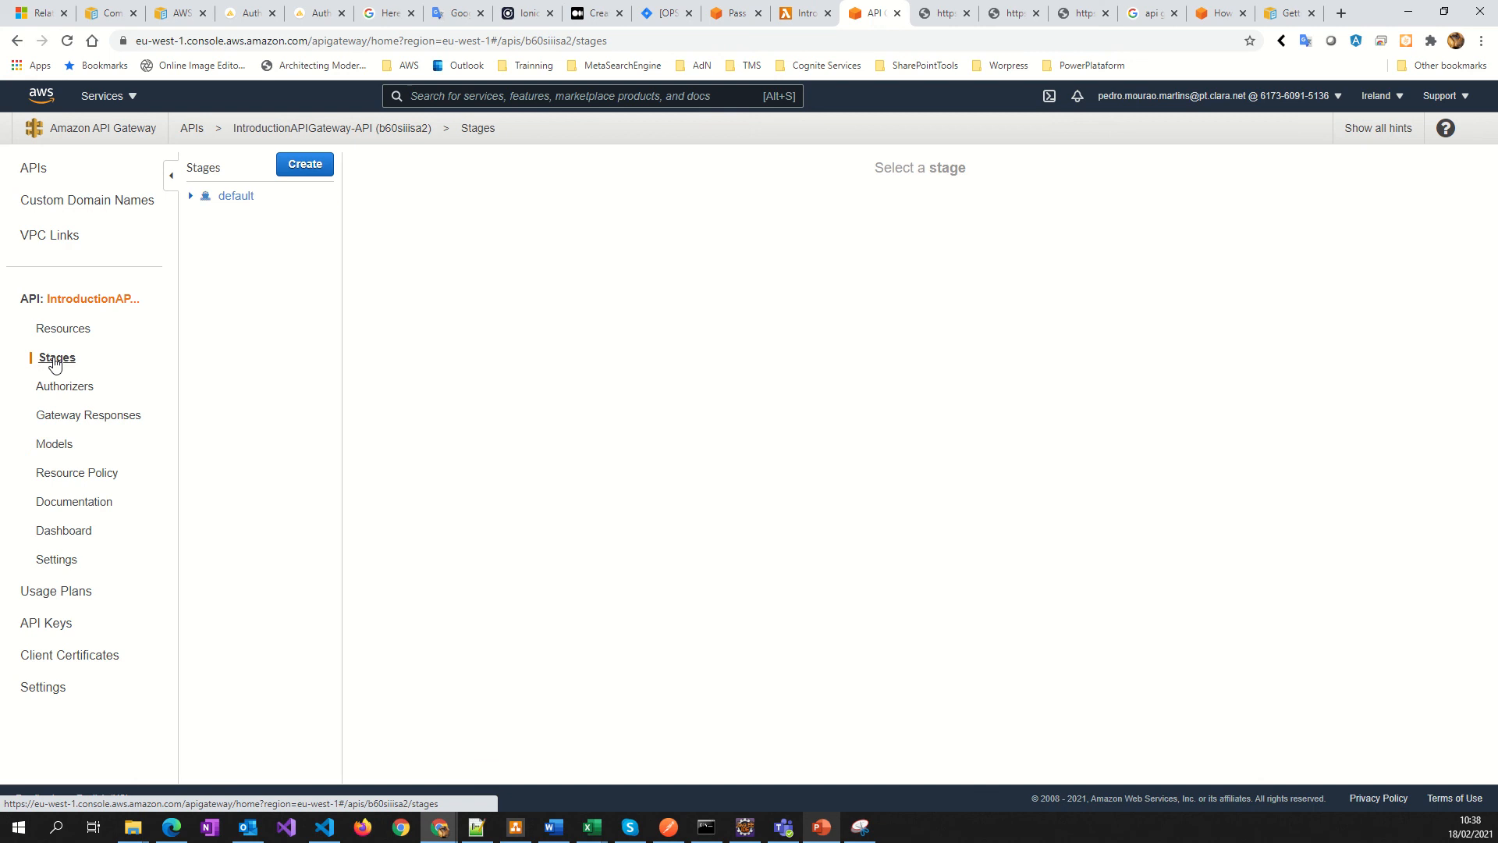
{"action": "left_click", "coordinate": [238, 201]}
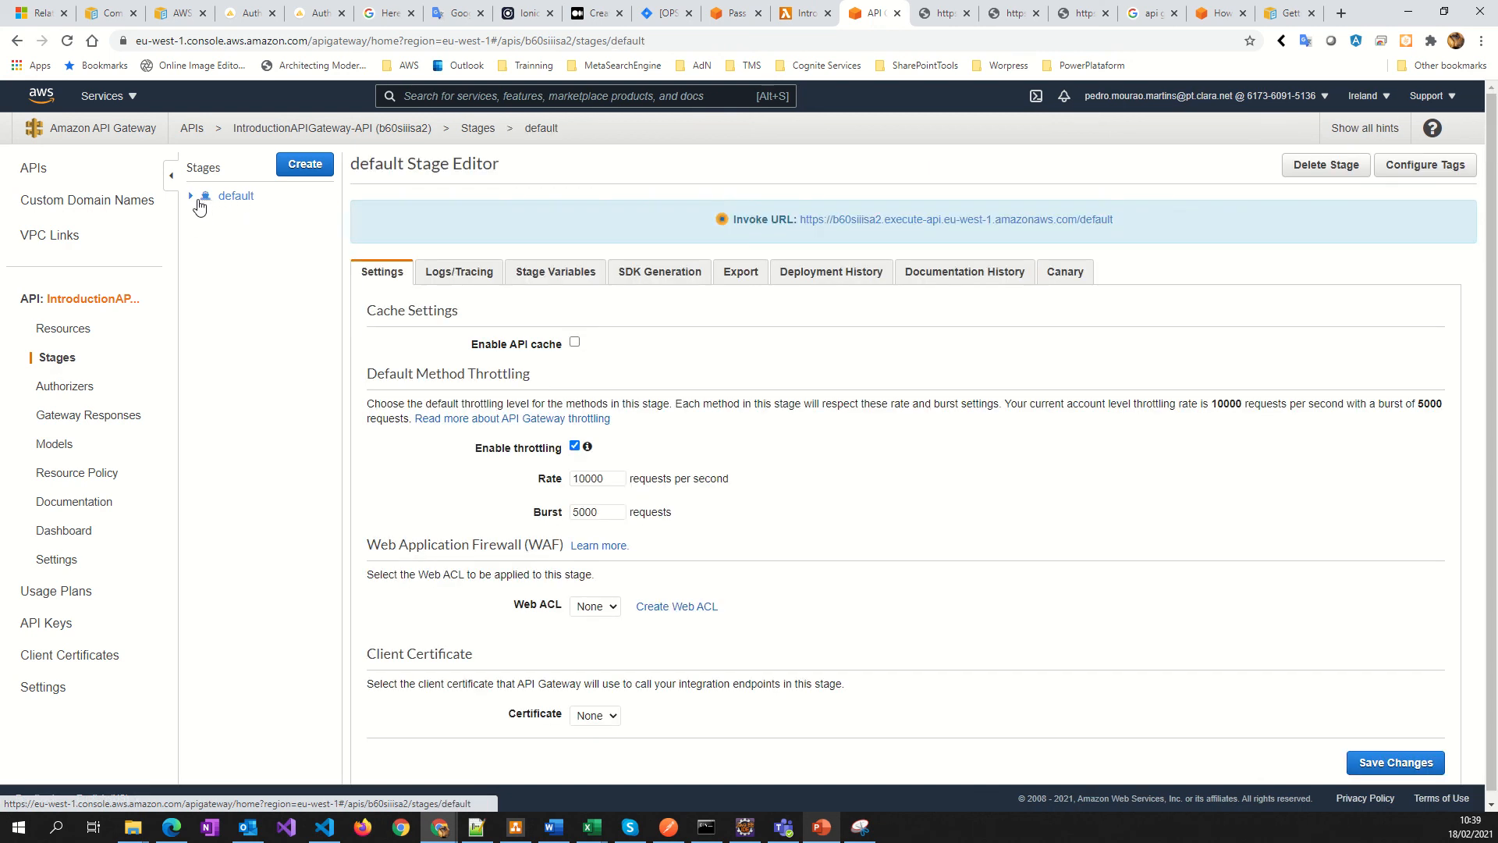
{"action": "left_click", "coordinate": [192, 196]}
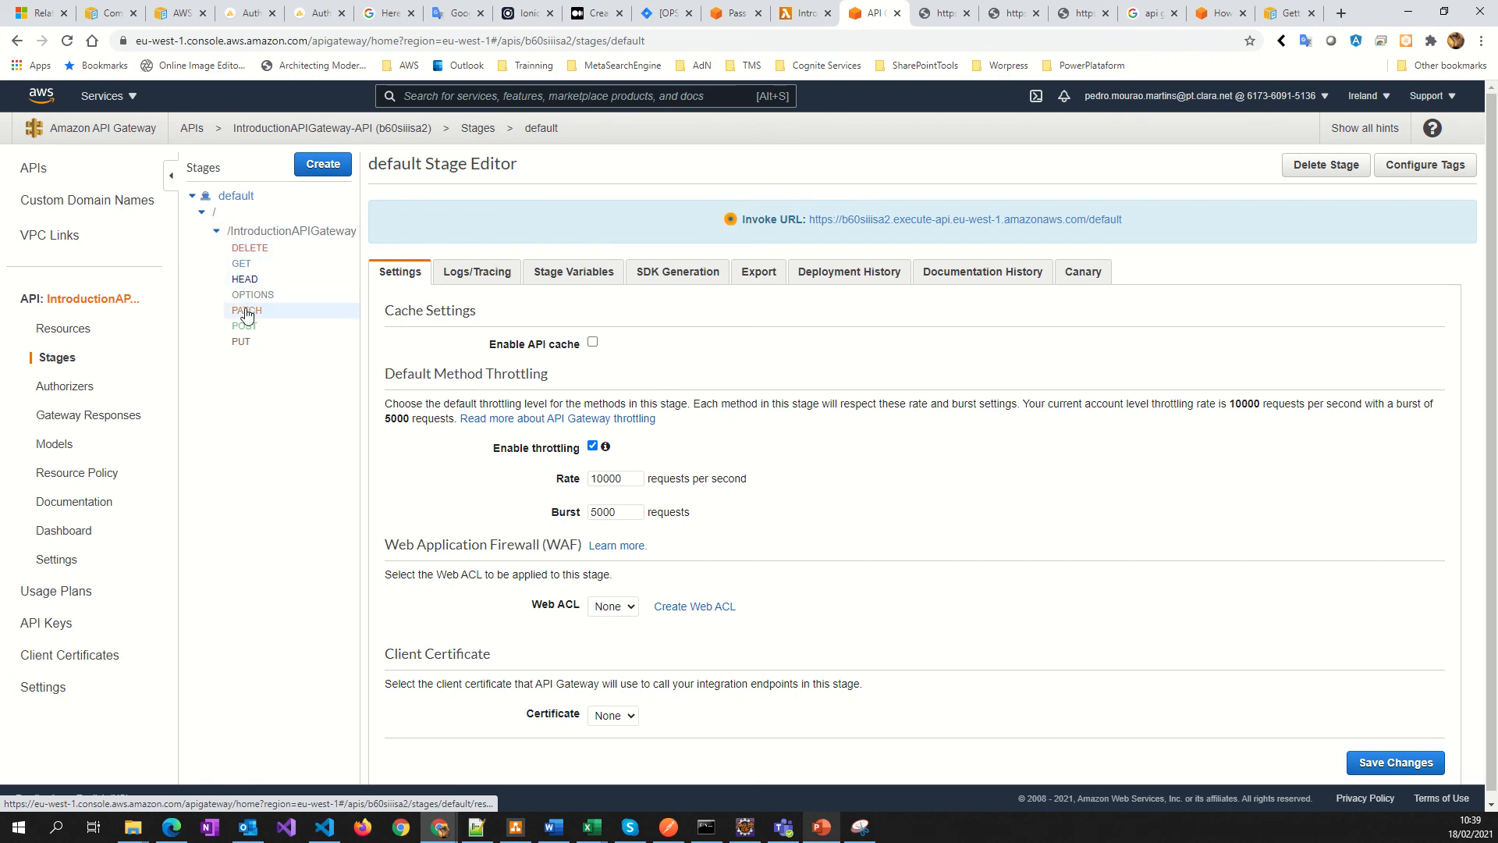
{"action": "left_click", "coordinate": [242, 267]}
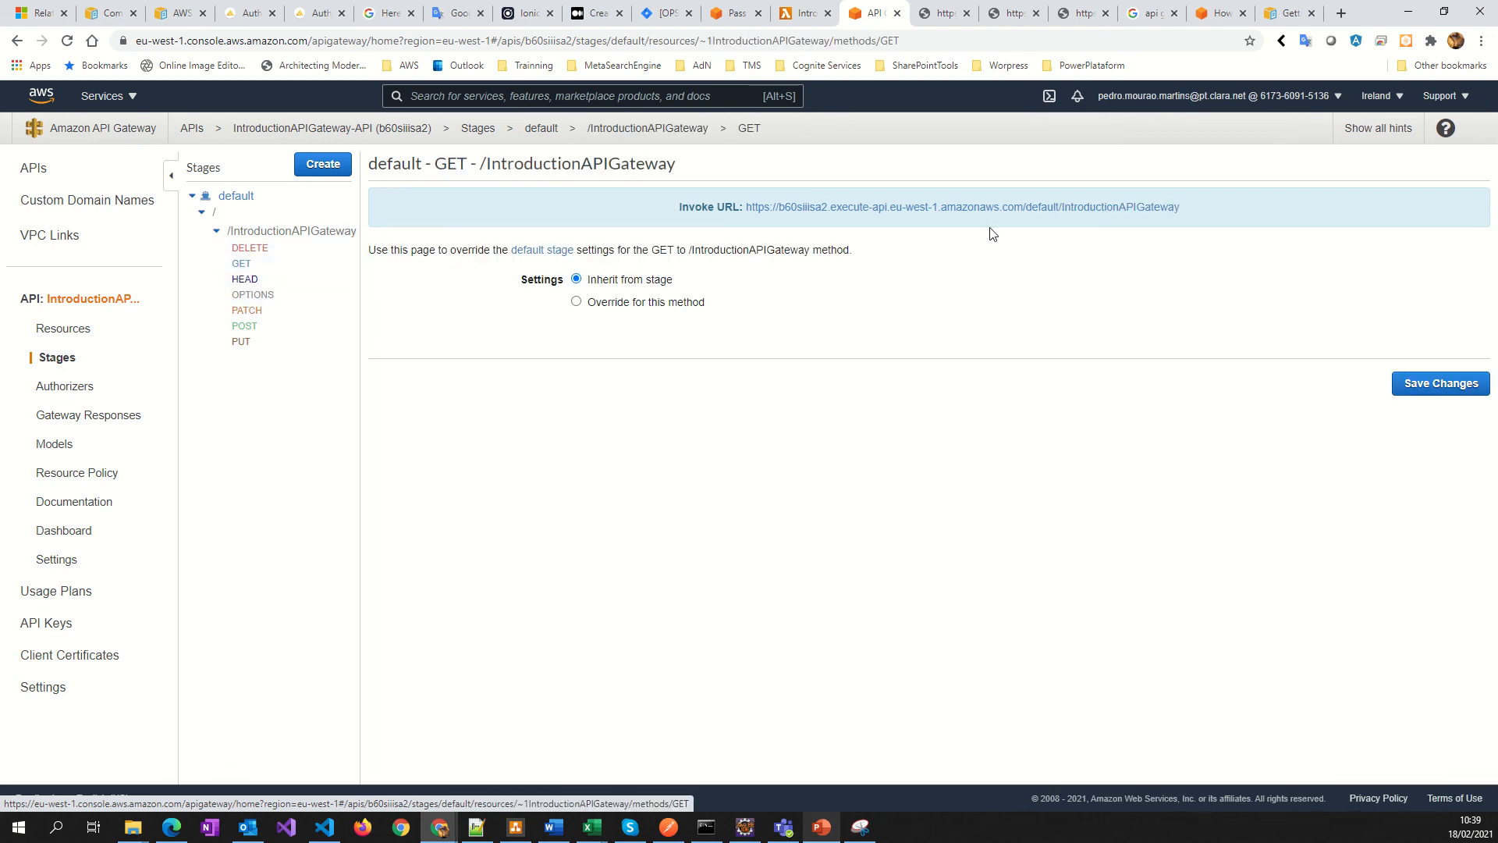
Open the GET method's invoke URL for /default/IntroductionAPIGateway and highlight the returned response text.
{"action": "left_click_drag", "start_coordinate": [1212, 211], "coordinate": [748, 205]}
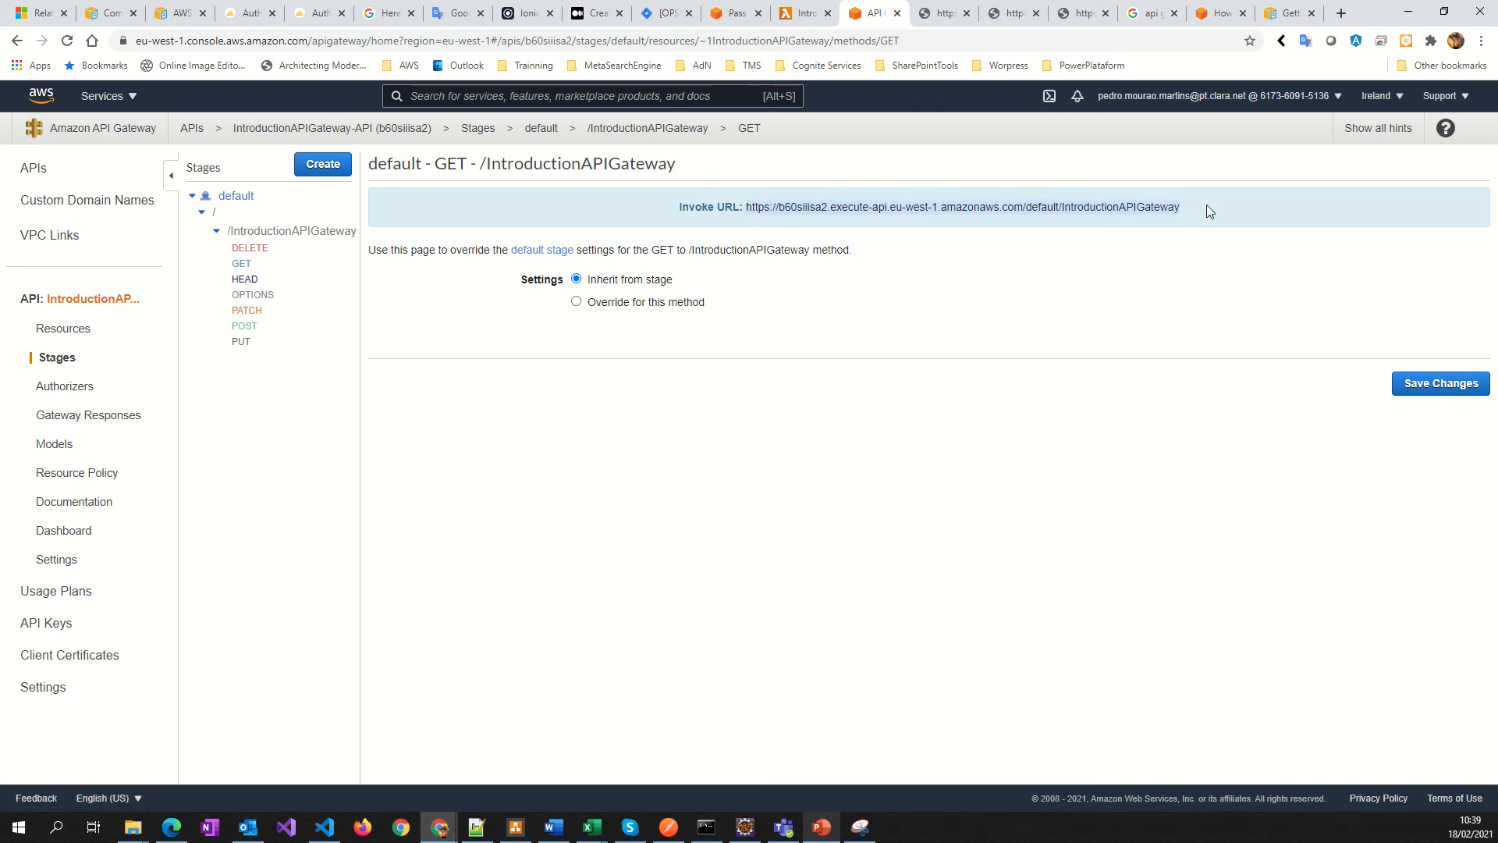
{"action": "left_click_drag", "start_coordinate": [1207, 205], "coordinate": [751, 224]}
{"action": "left_click", "coordinate": [793, 216]}
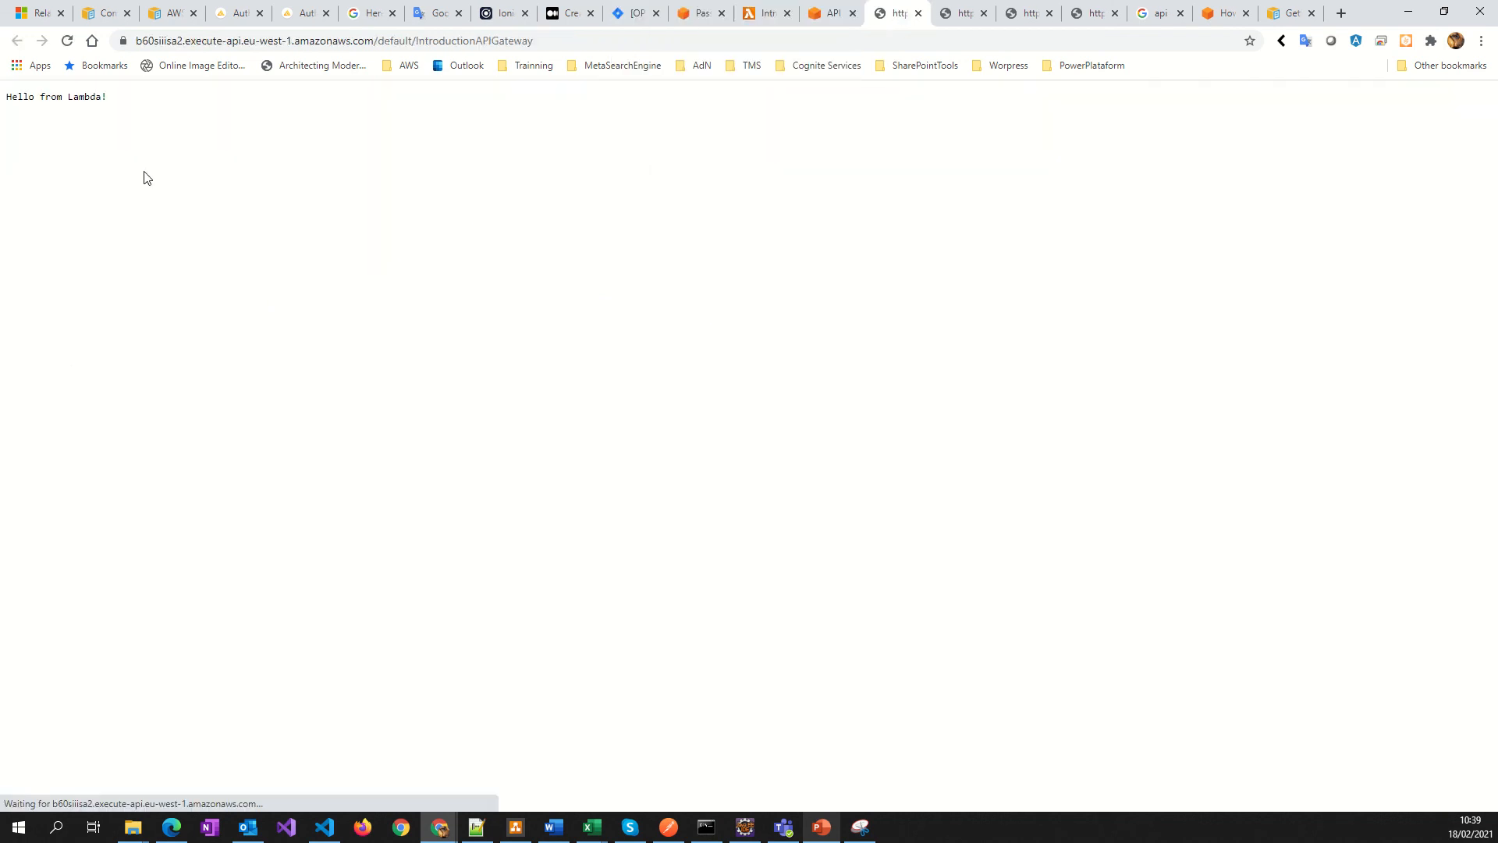
{"action": "left_click_drag", "start_coordinate": [142, 94], "coordinate": [2, 107]}
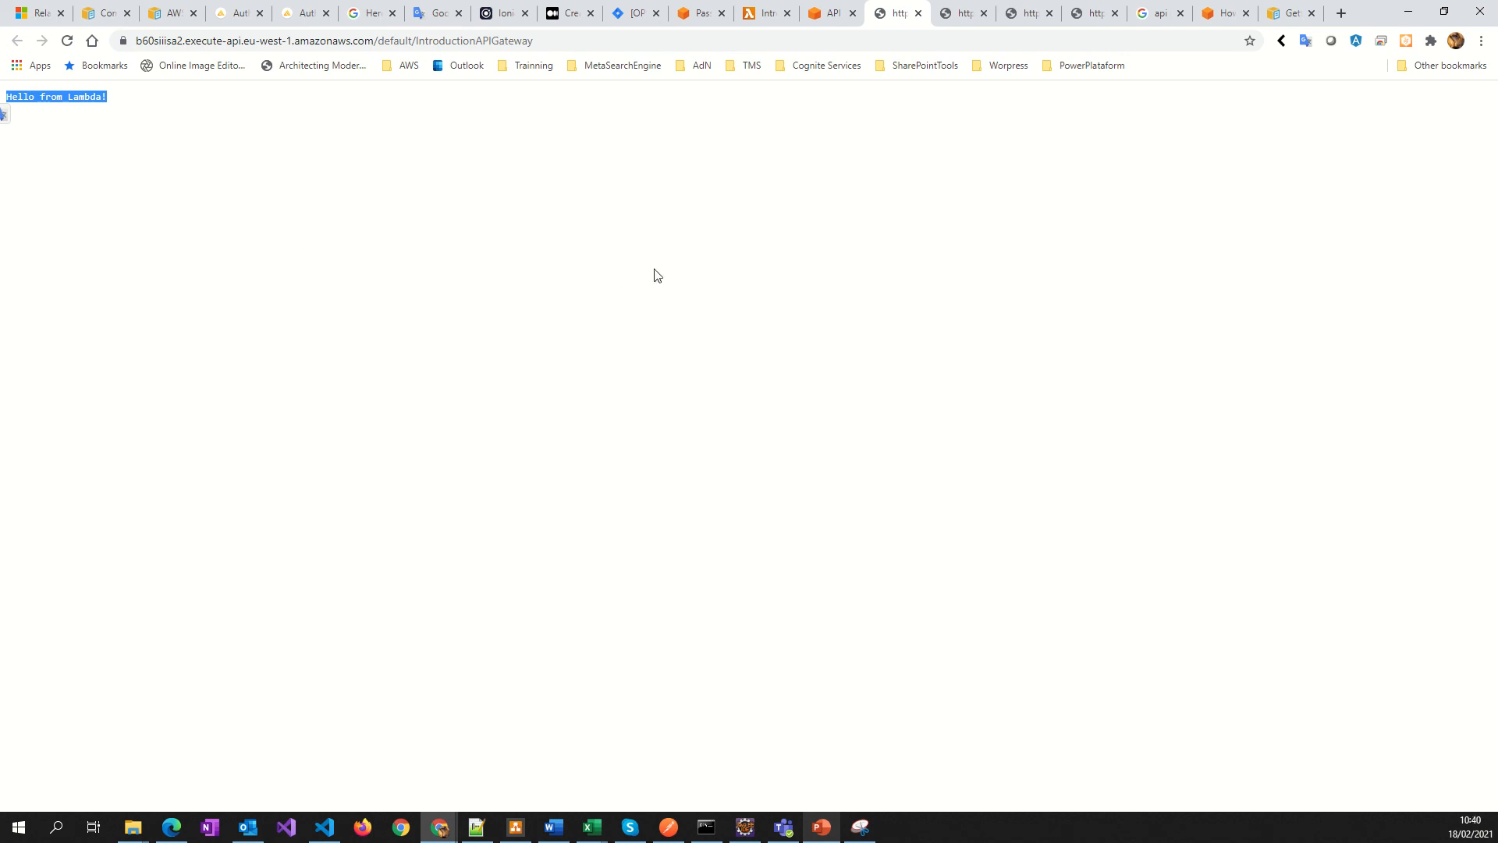
{"action": "mouse_move", "coordinate": [714, 6]}
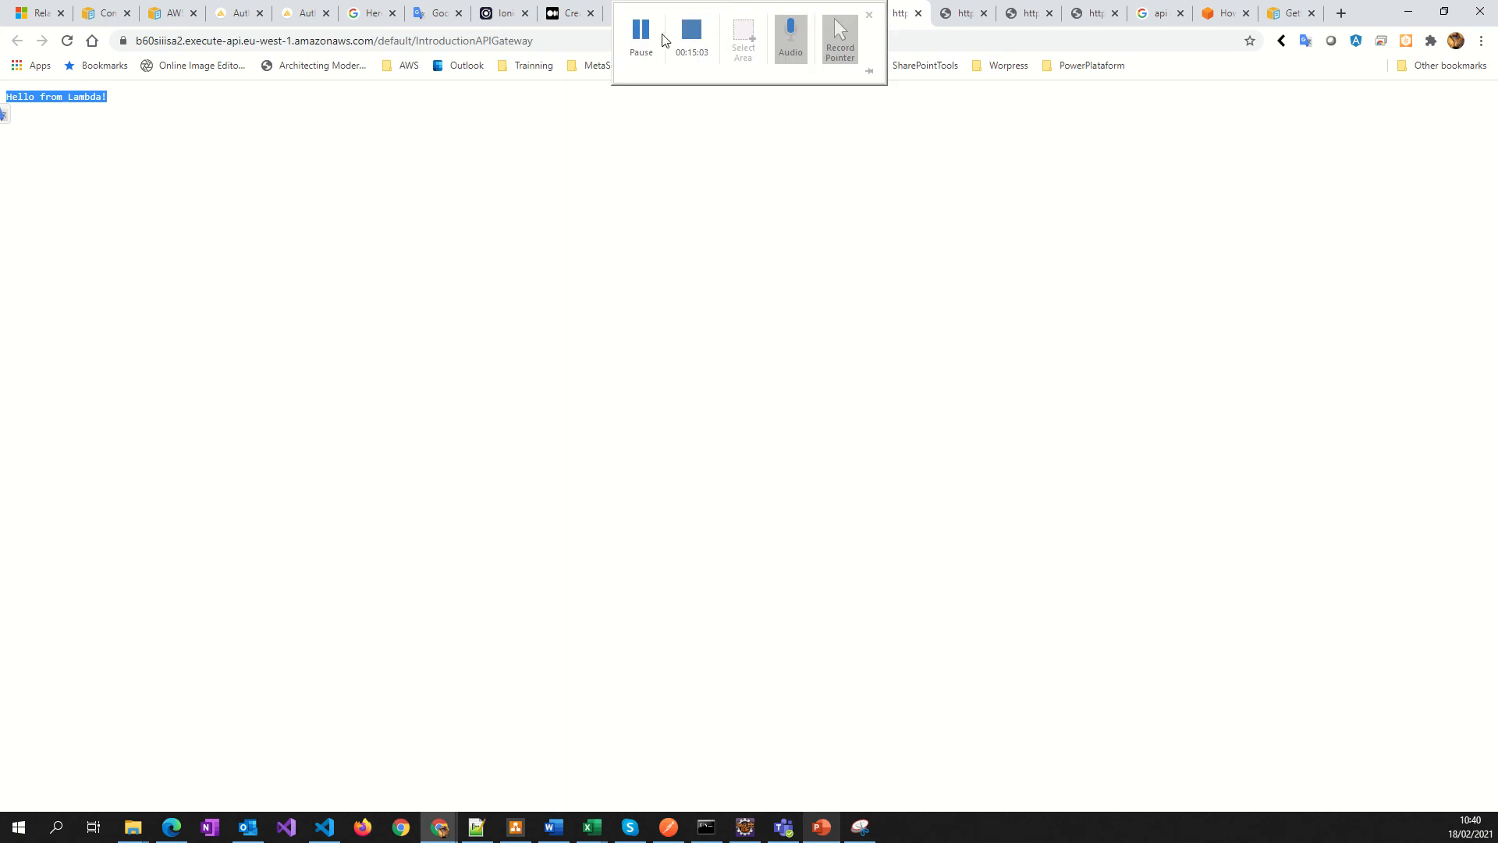